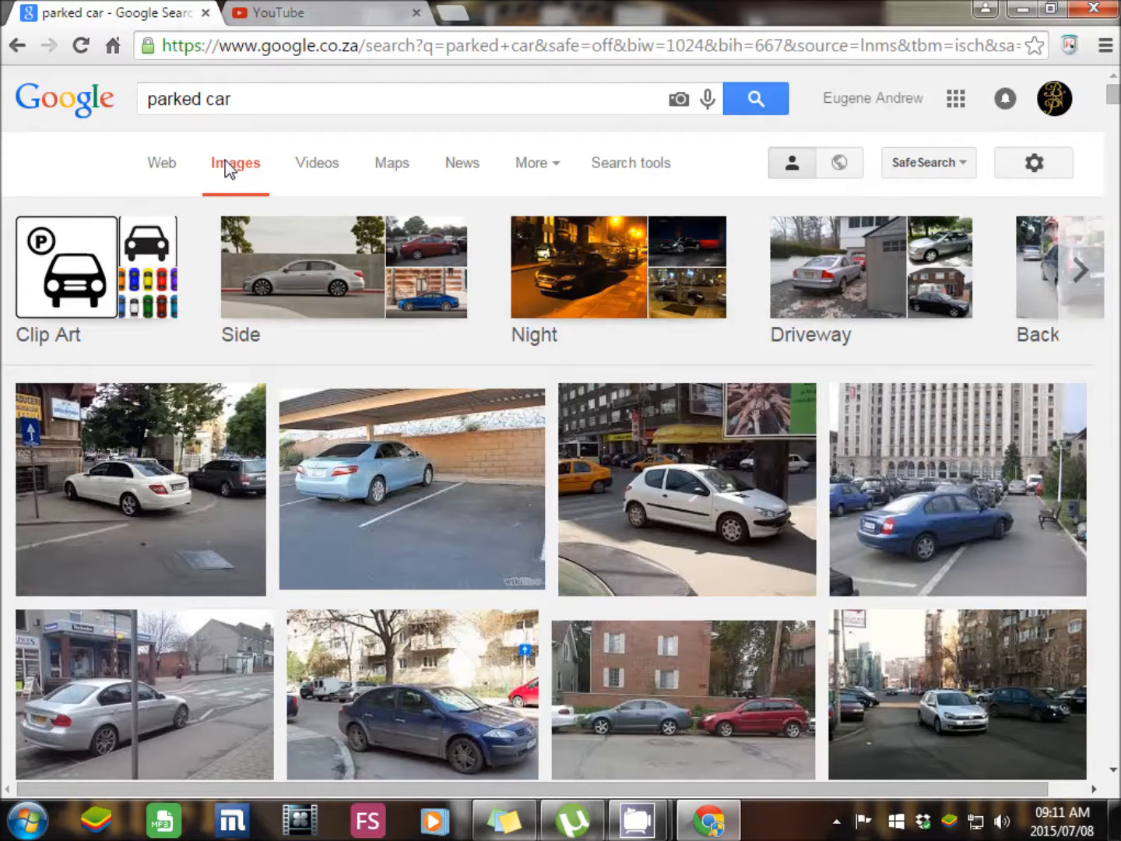
Narrow the parked car image results to the Side category.
left_click(292, 338)
Search YouTube for "green screen bullet holes on metal" and open the 25 mm bullet hole on metal video by HDgreenstudio.
left_click(307, 10)
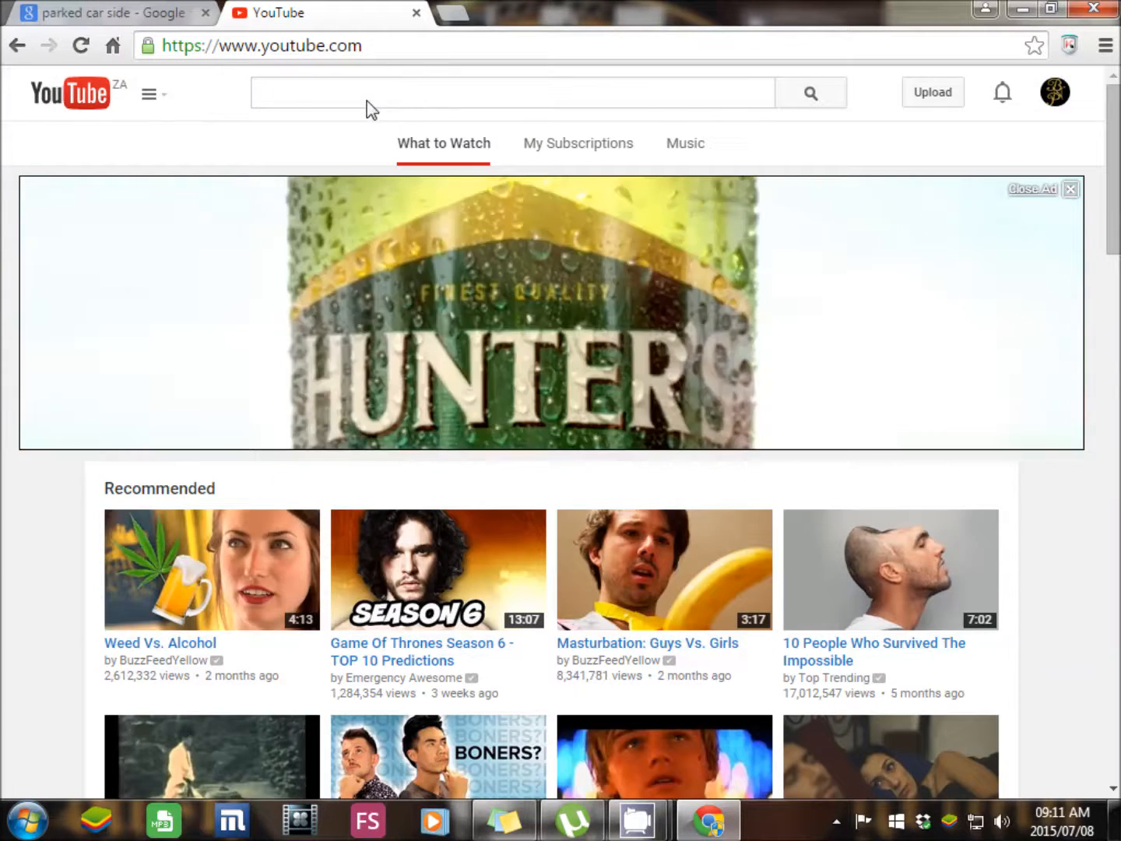
type("grr")
key("BackSpace")
type("een ")
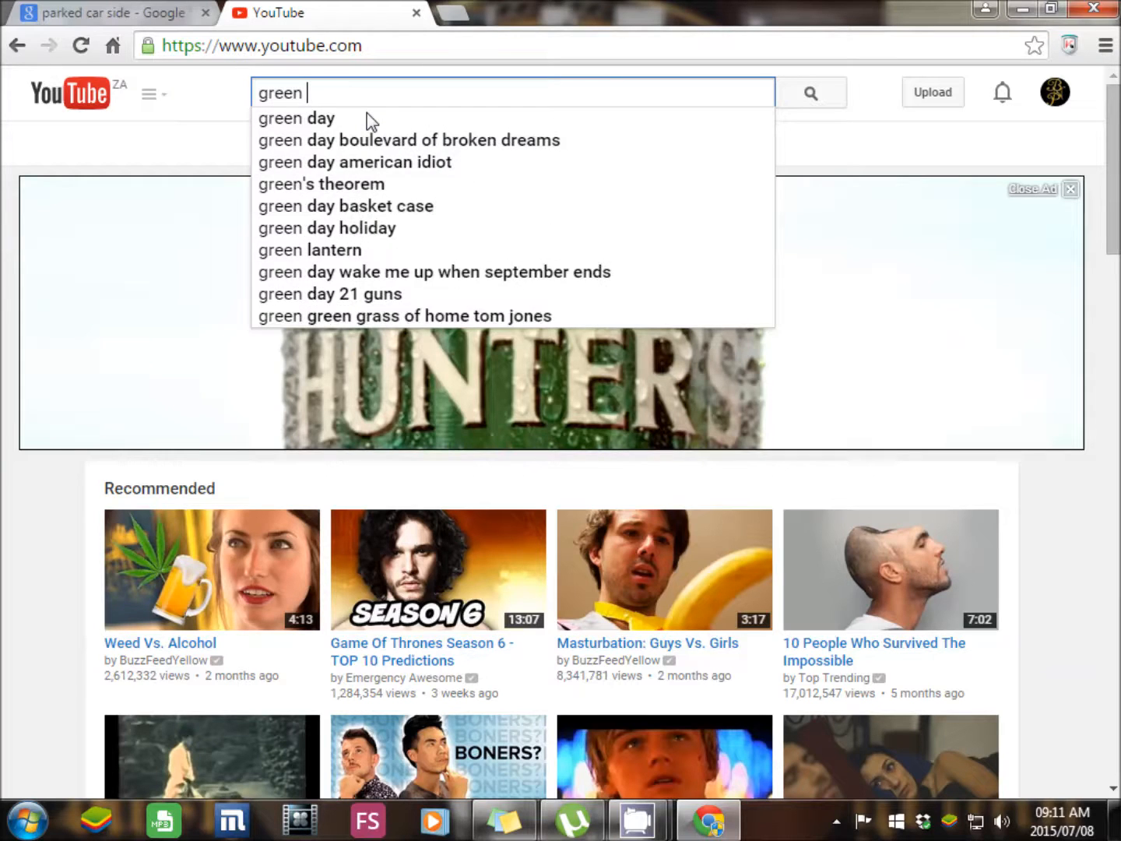
type("scree")
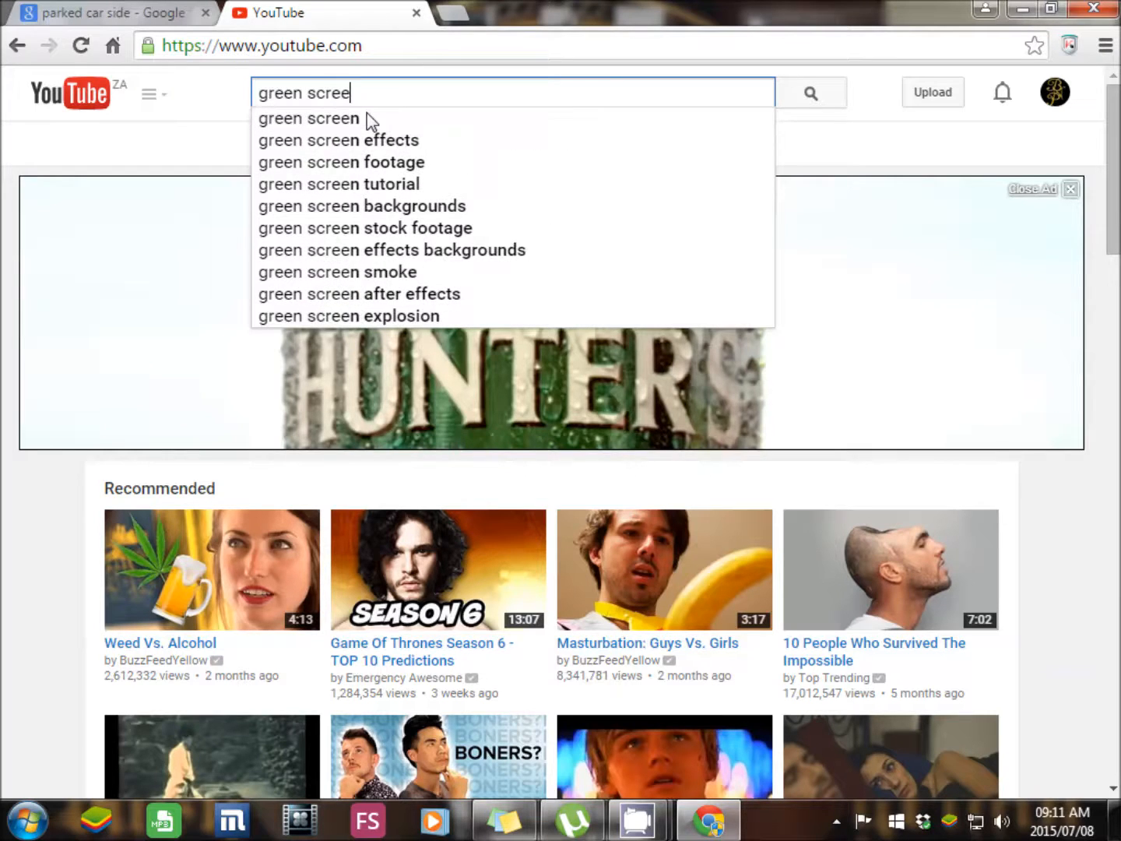
type("n bulle")
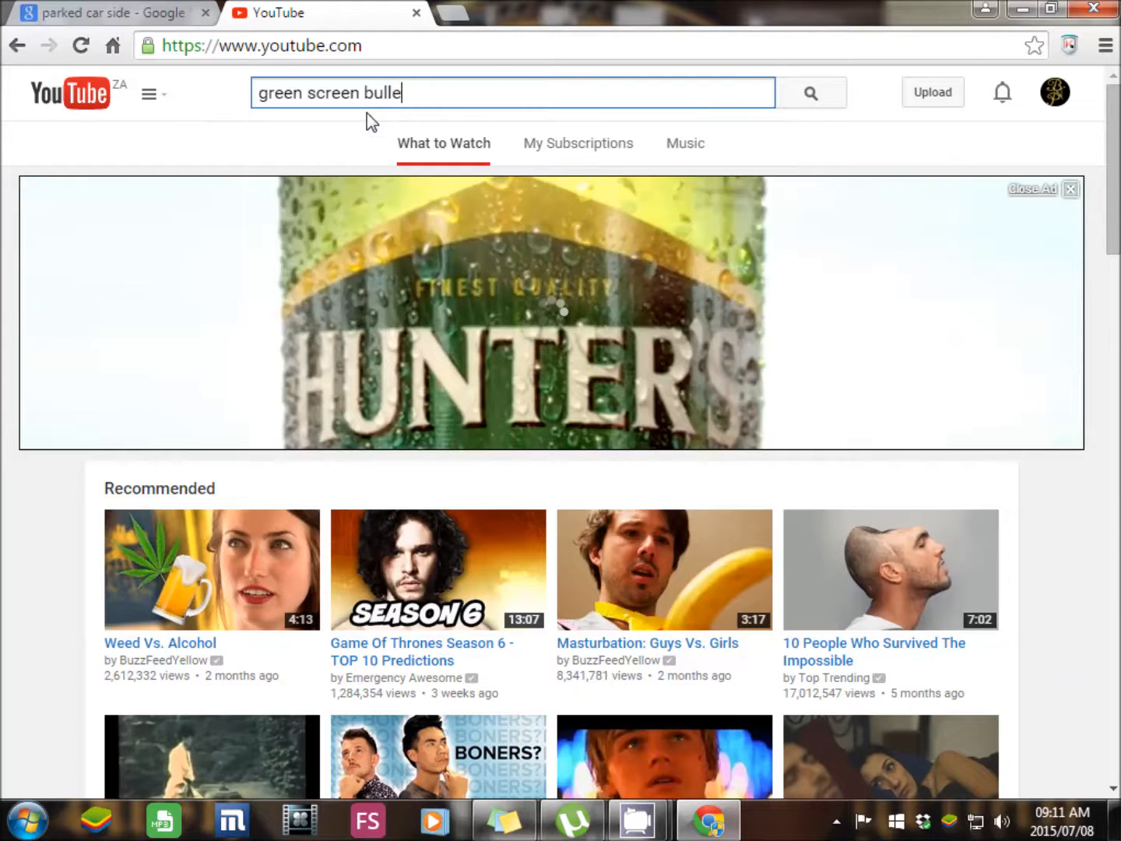
type("t hol")
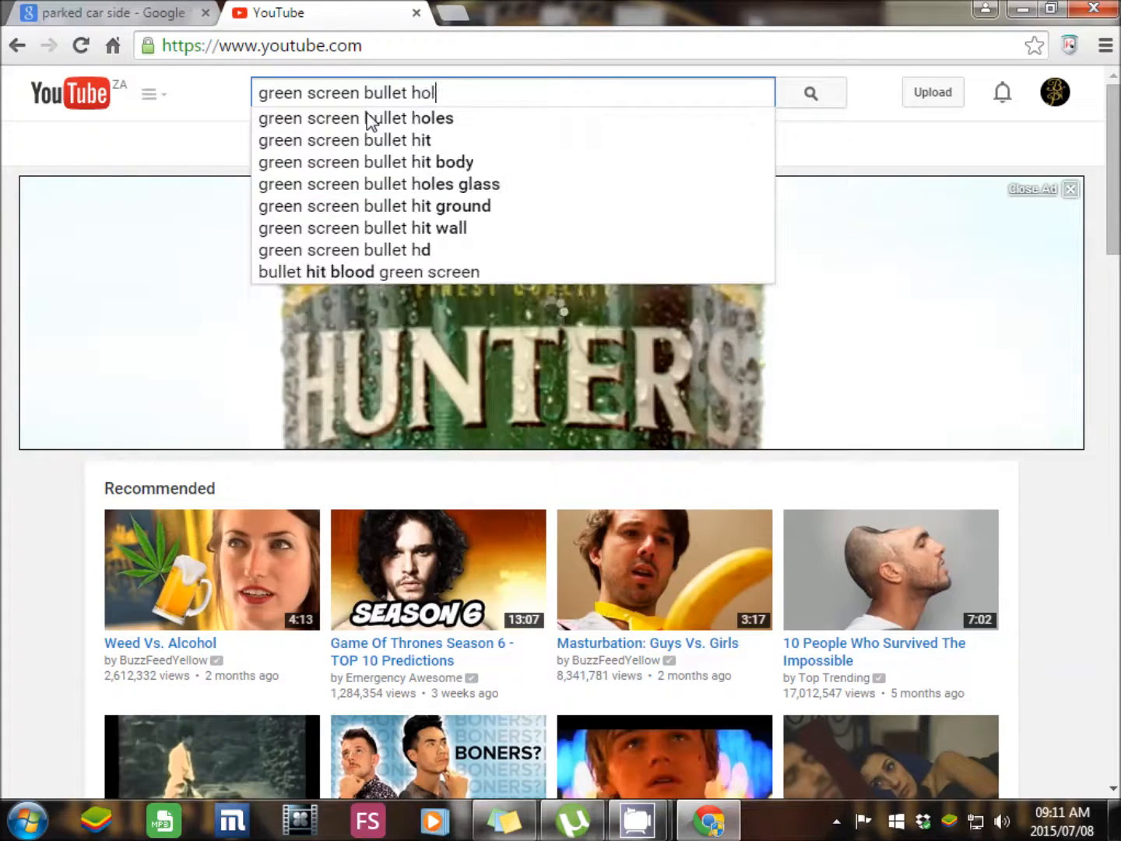
type("es on ")
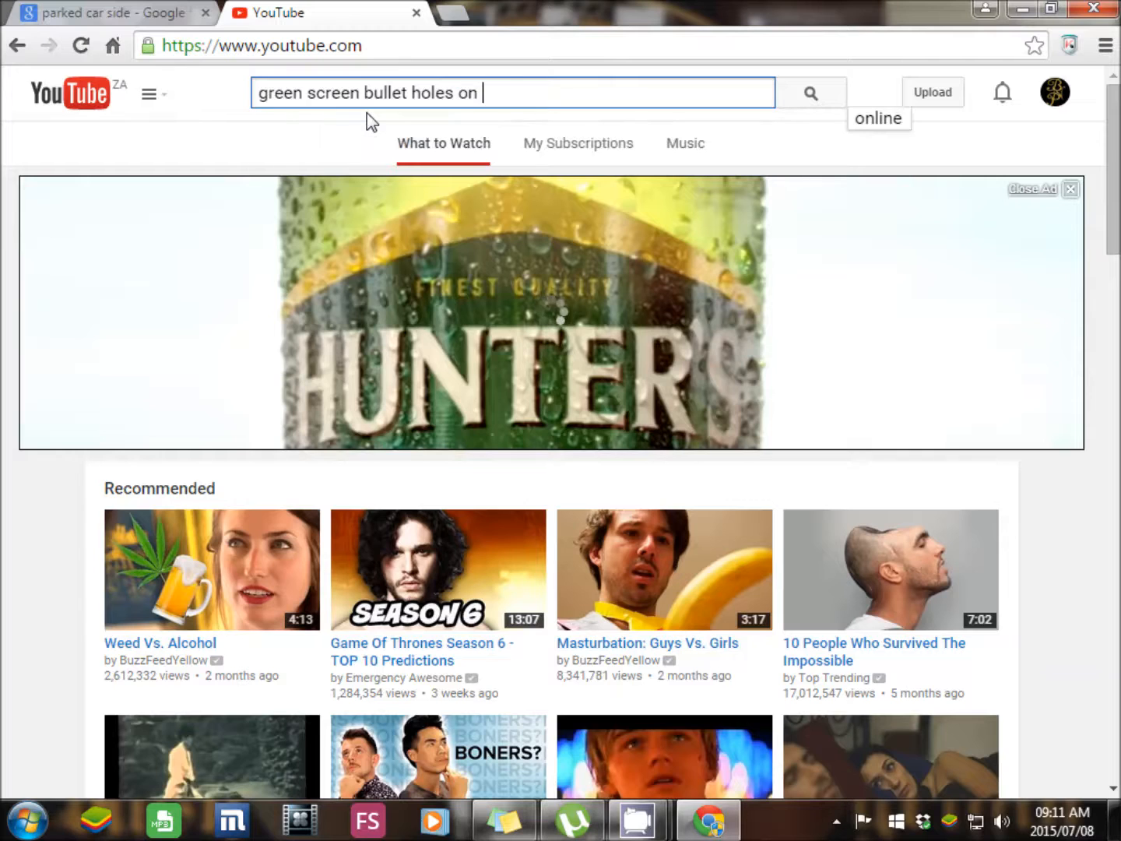
type("metal")
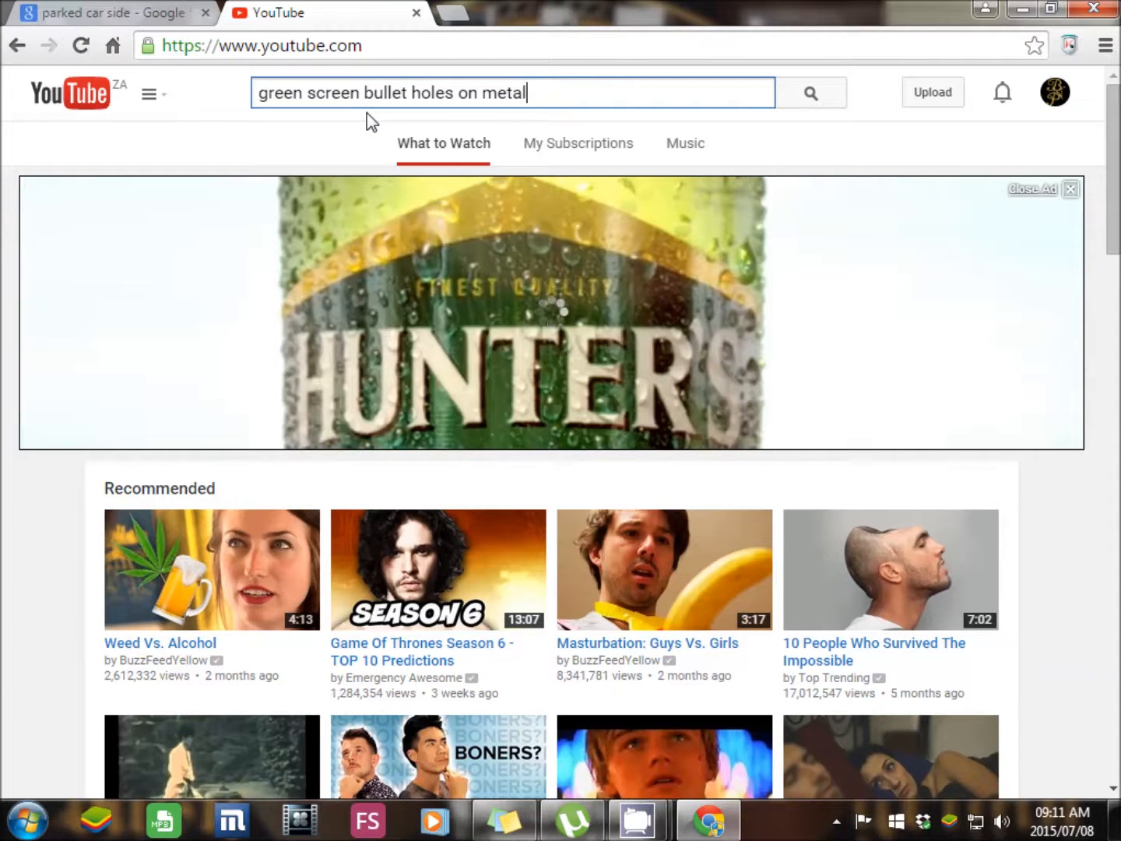
key("Return")
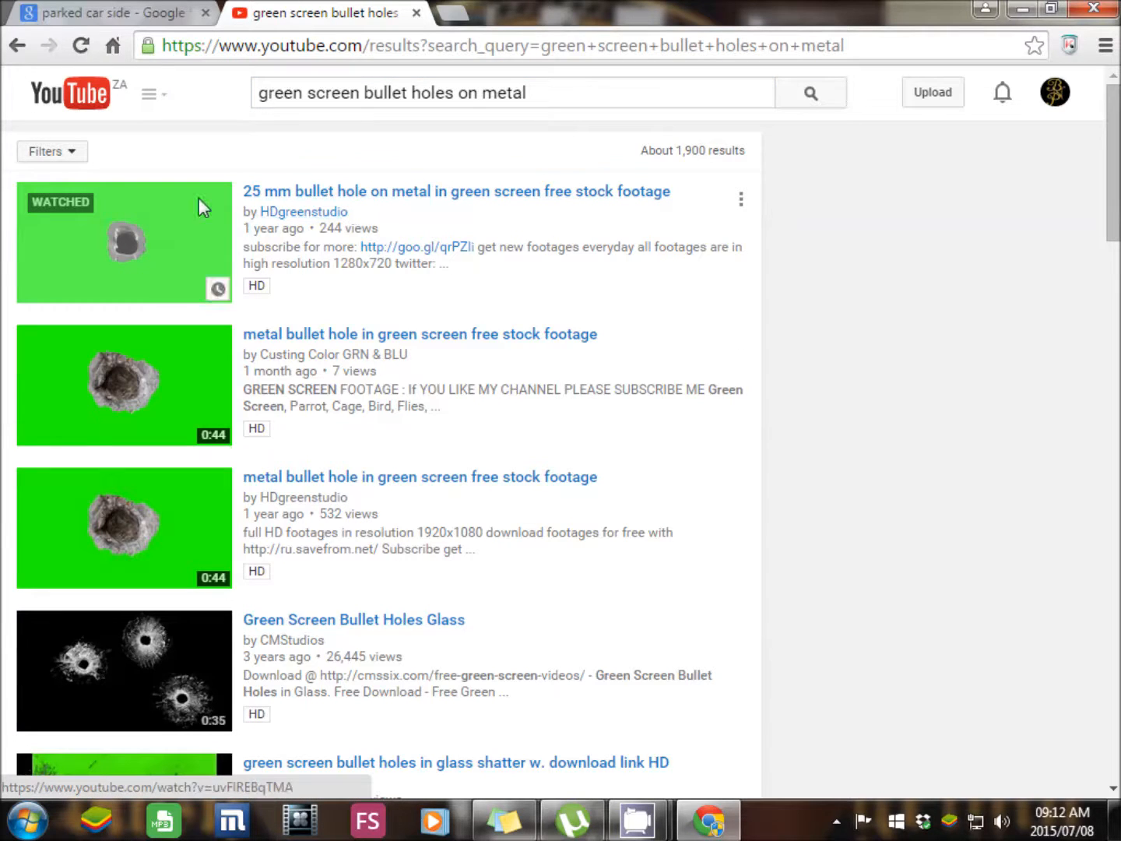
left_click(162, 232)
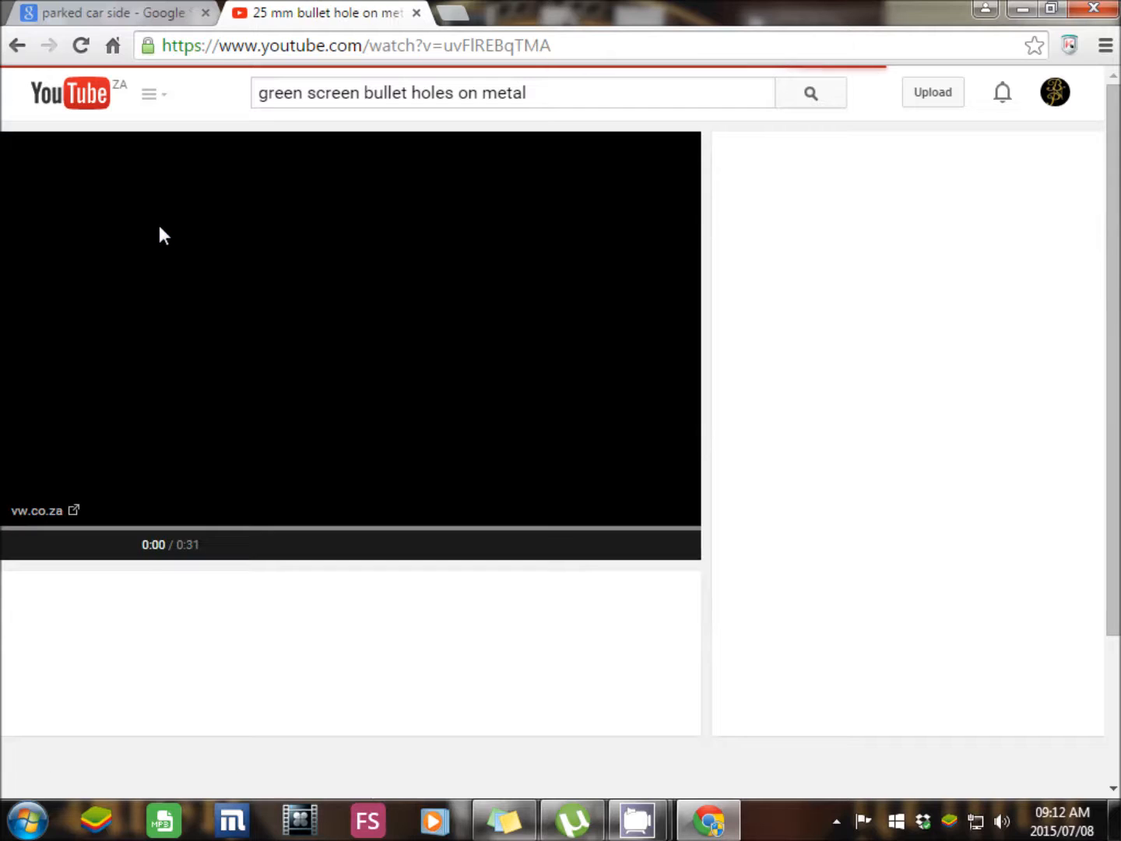
Return to the parked car side image results and view the blue Bentley Continental GT picture at full size.
left_click(110, 17)
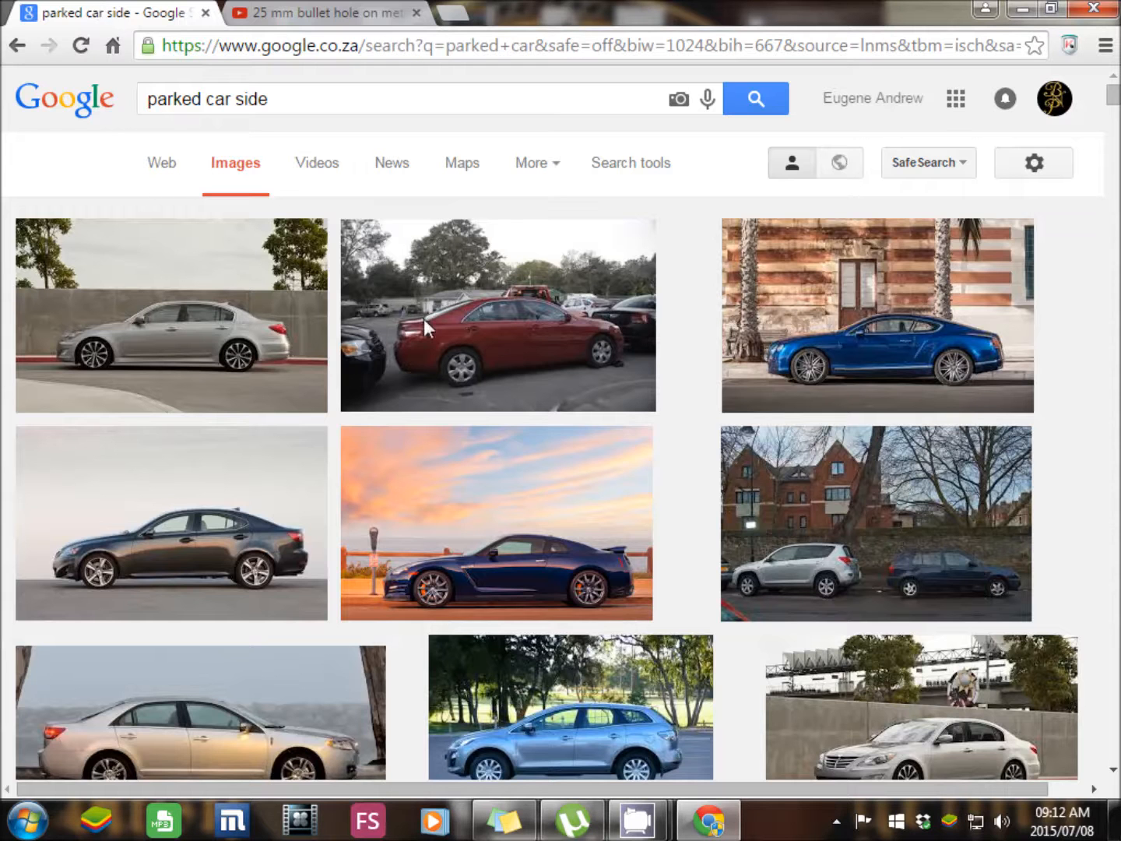
left_click(903, 324)
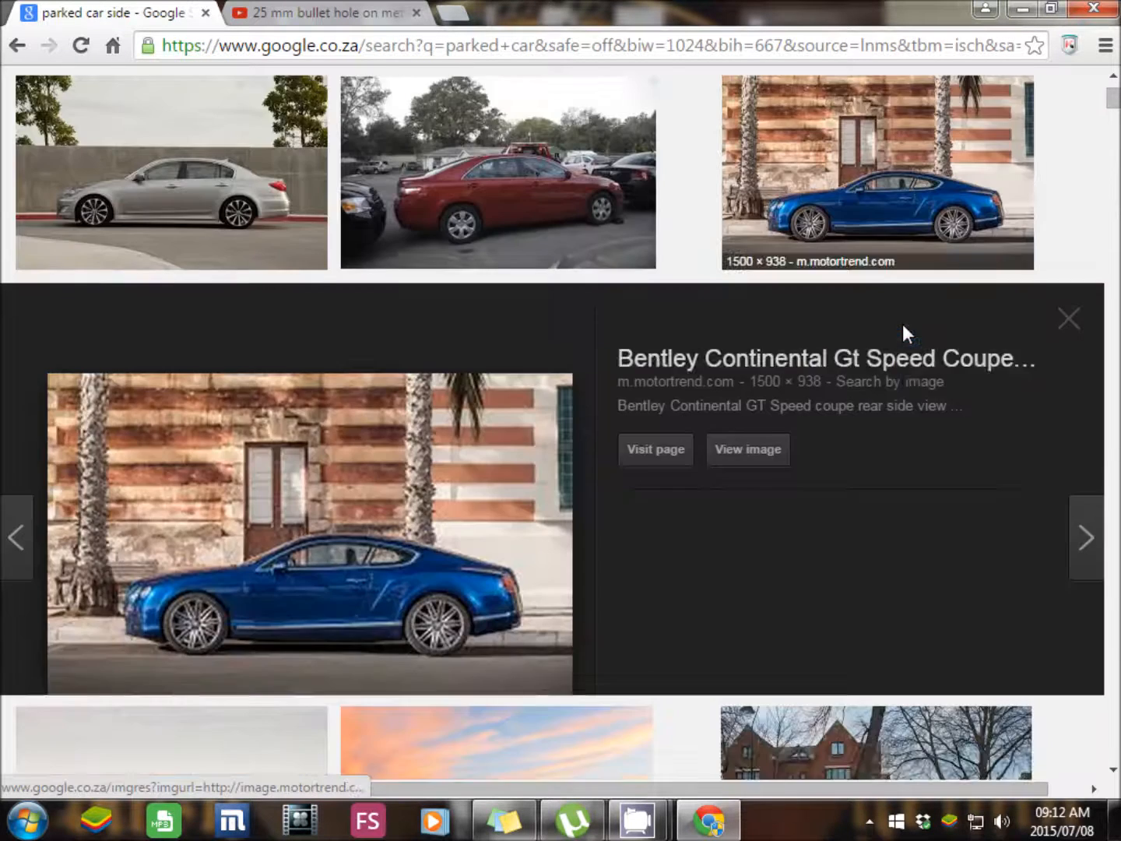
left_click(750, 407)
Save the Bentley picture to the Desktop as Bentley-Continental-GT-Speed-coupe-side-view-parked.jpg.
right_click(419, 381)
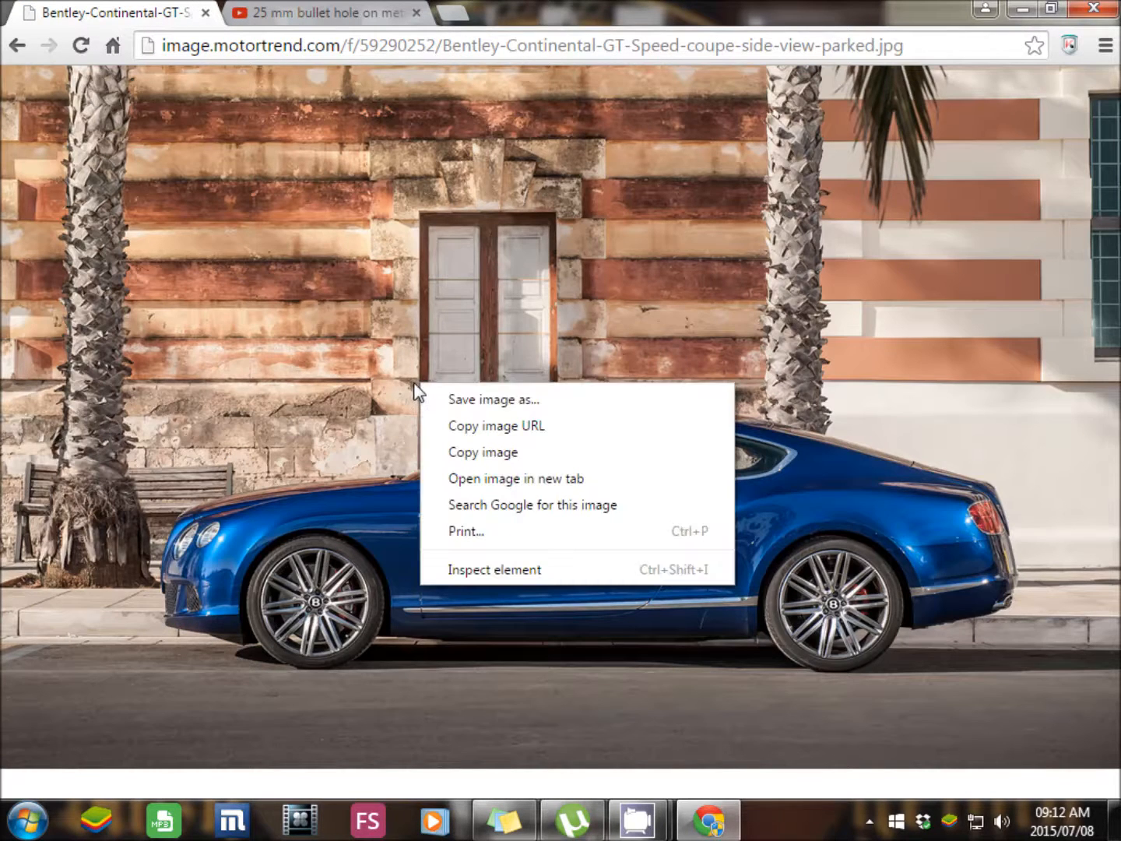
left_click(555, 403)
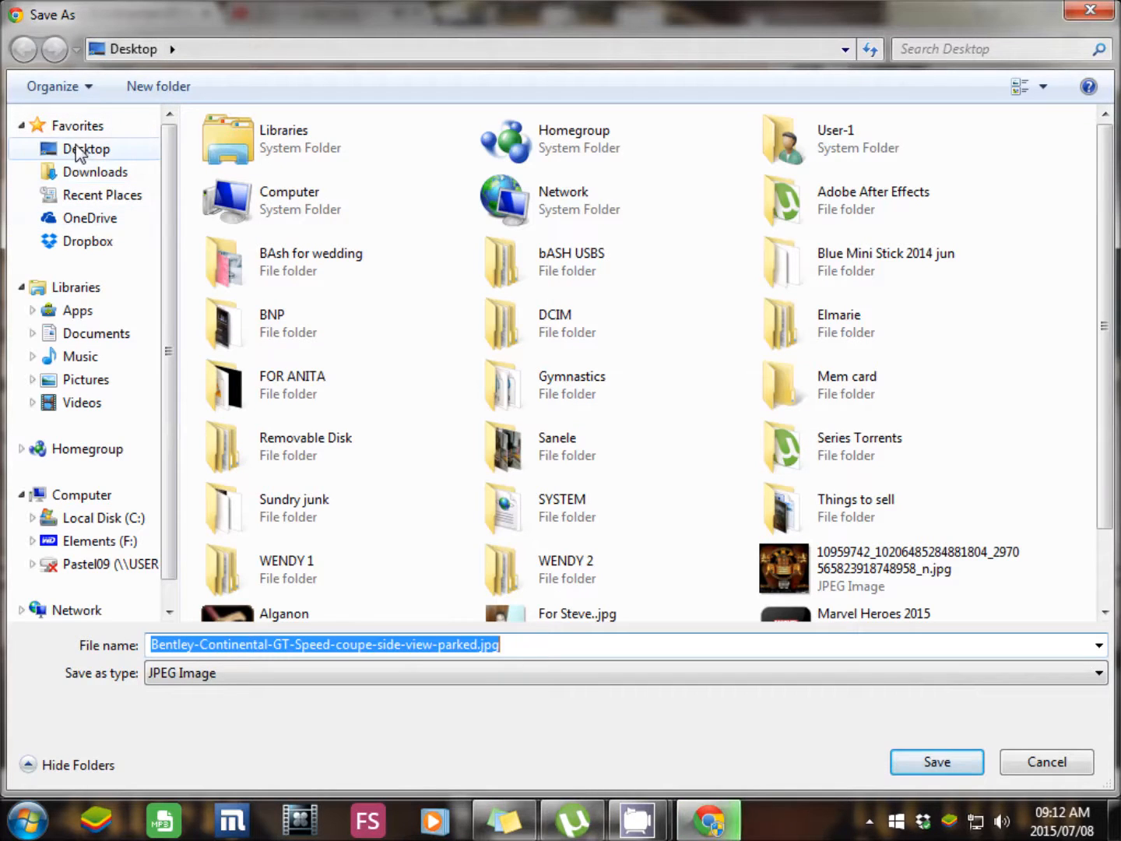
left_click(39, 150)
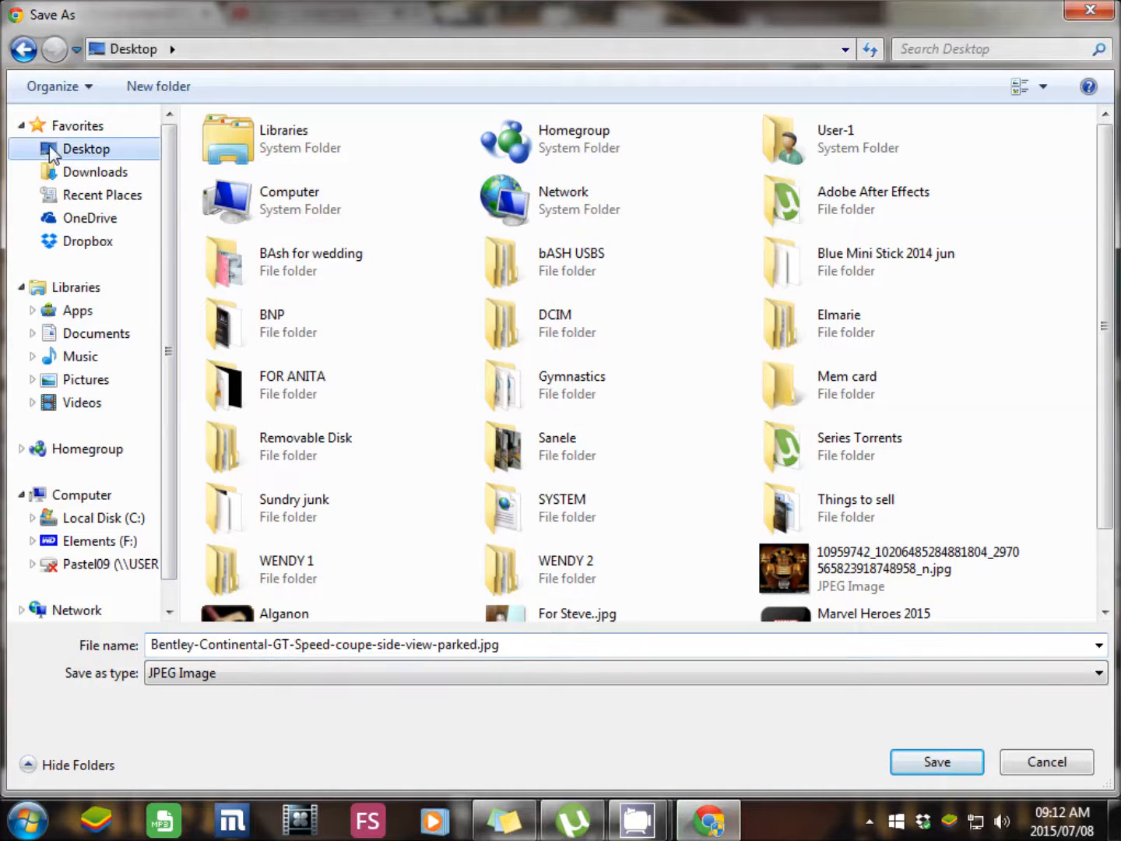
left_click(518, 646)
left_click(937, 761)
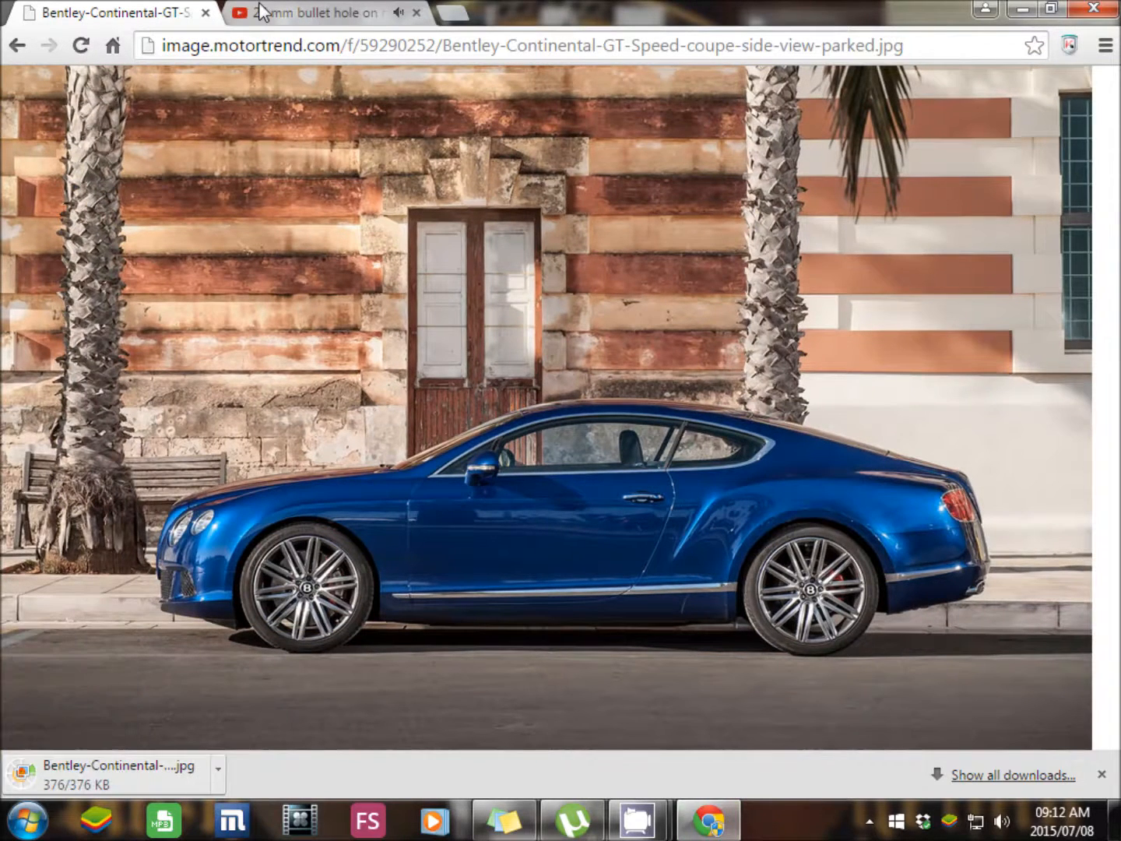
Close the Bentley image page, preview the 25 mm bullet hole video past its ad, and rewind it paused to the start.
left_click(275, 11)
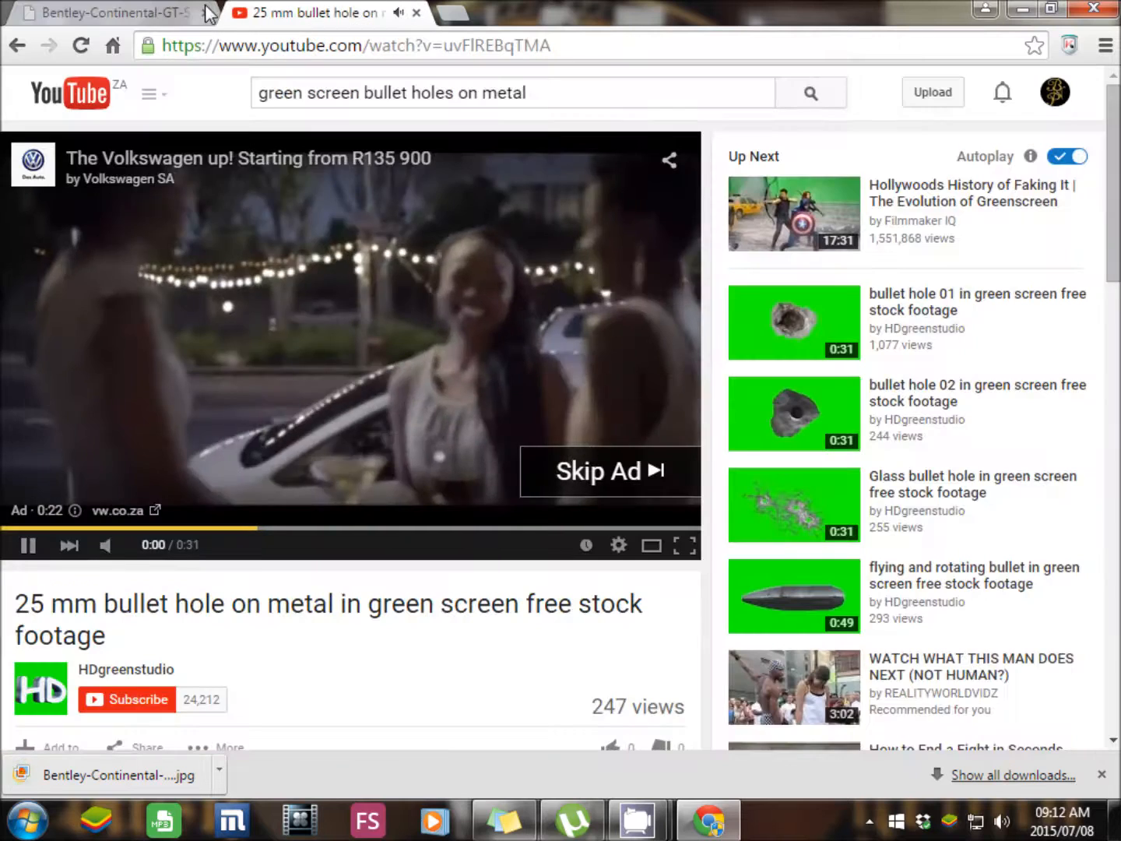
left_click(592, 471)
left_click(206, 12)
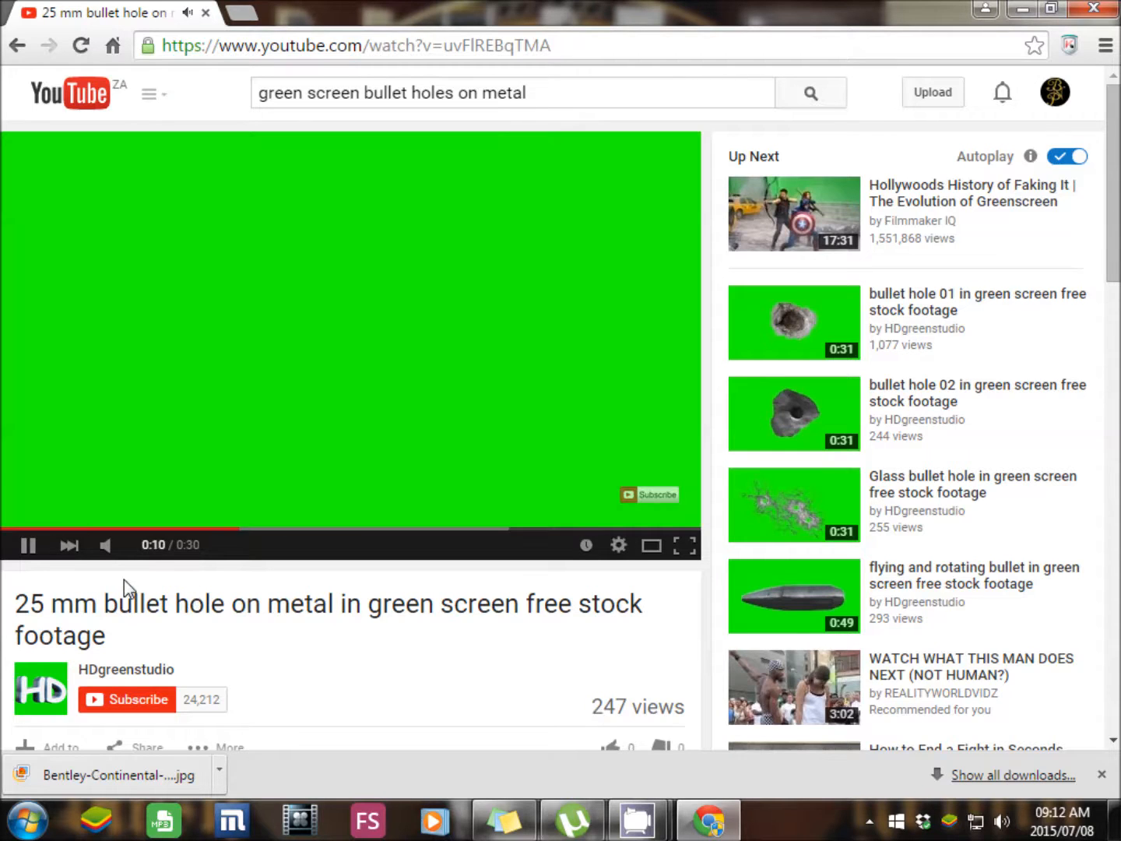
left_click(31, 548)
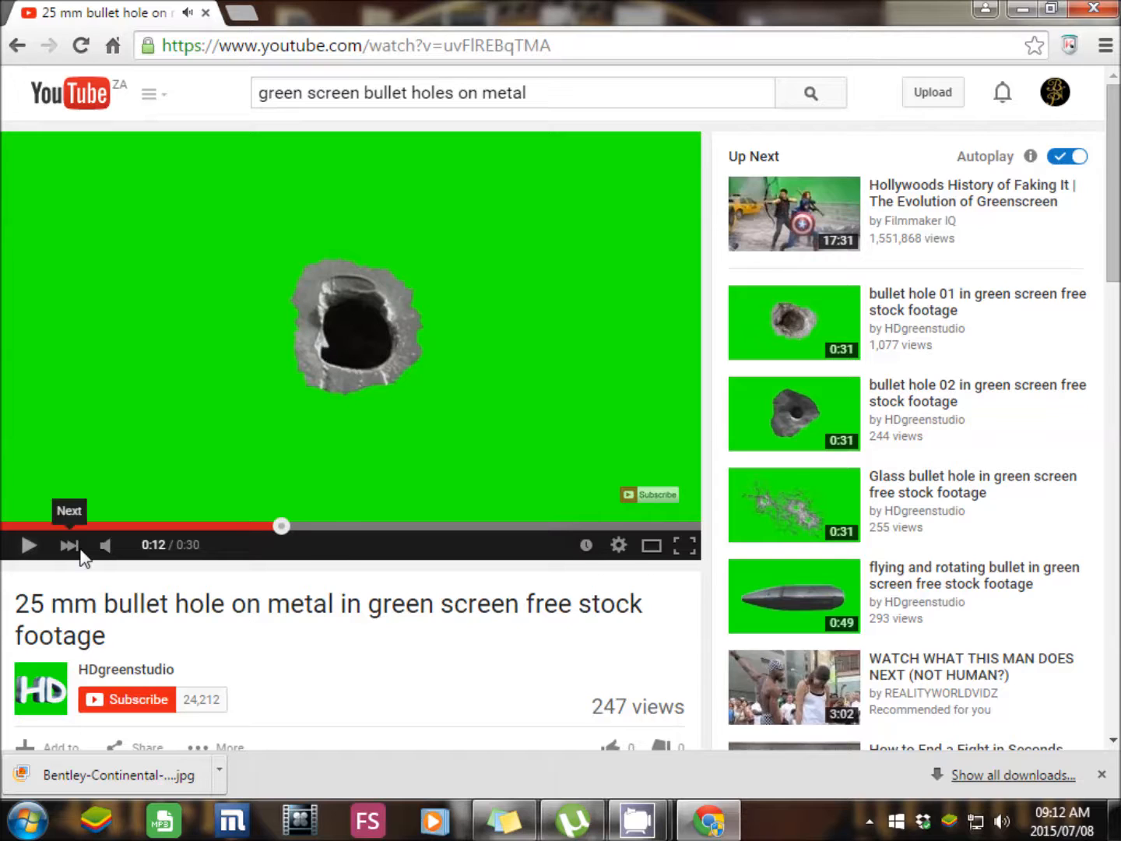
left_click_drag(281, 525, 7, 527)
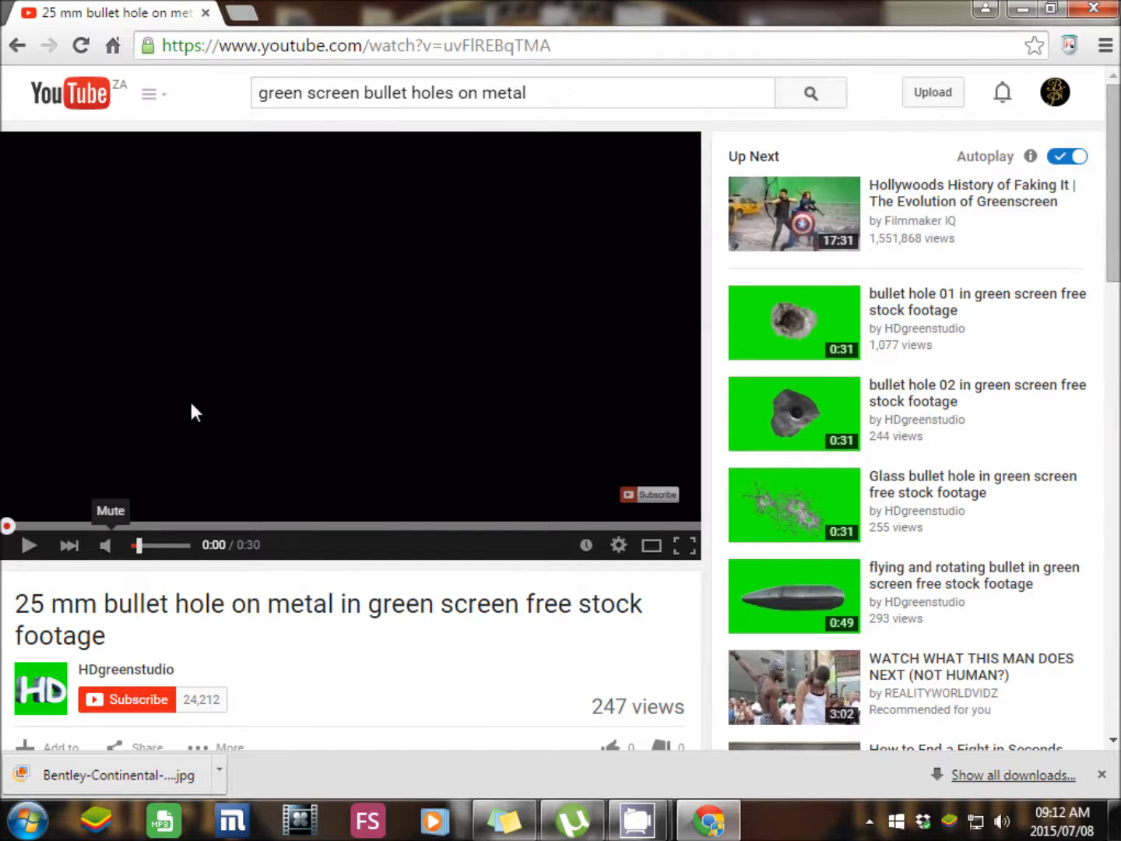
Copy the bullet hole video's full URL and close the browser.
left_click_drag(582, 52, 156, 55)
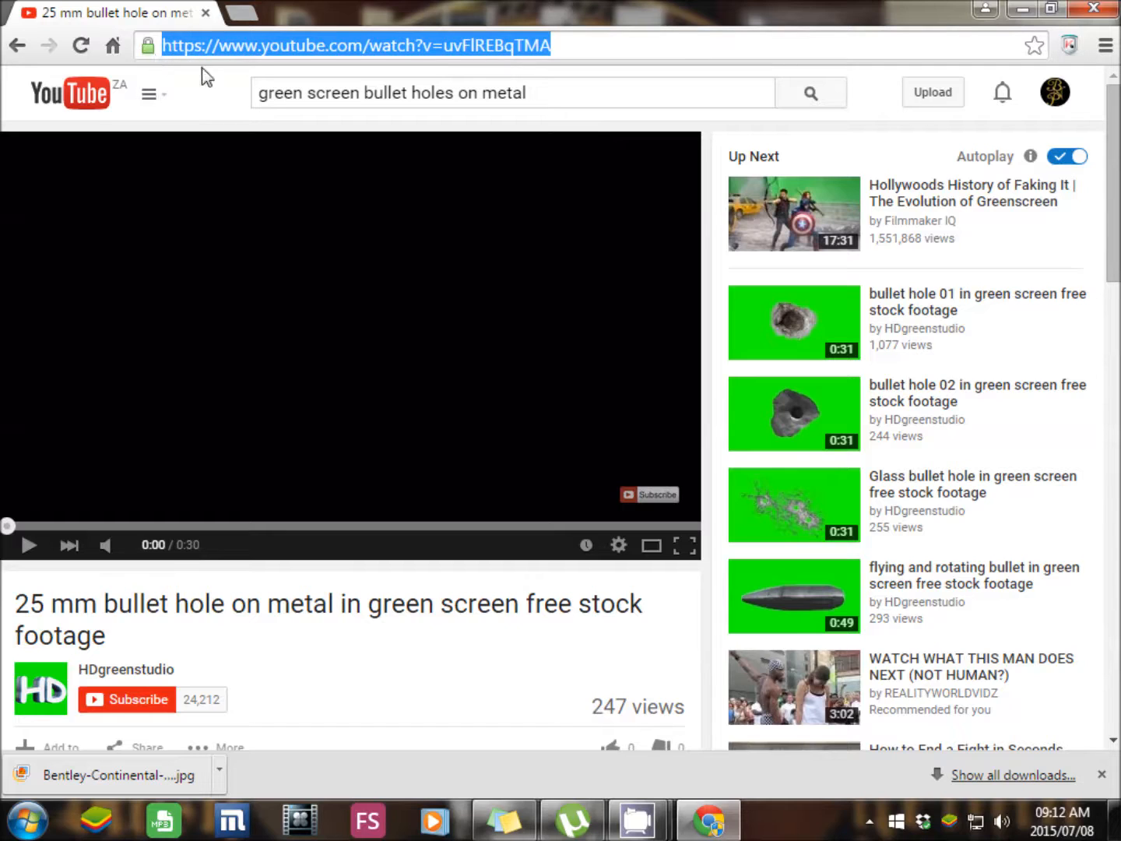
right_click(250, 51)
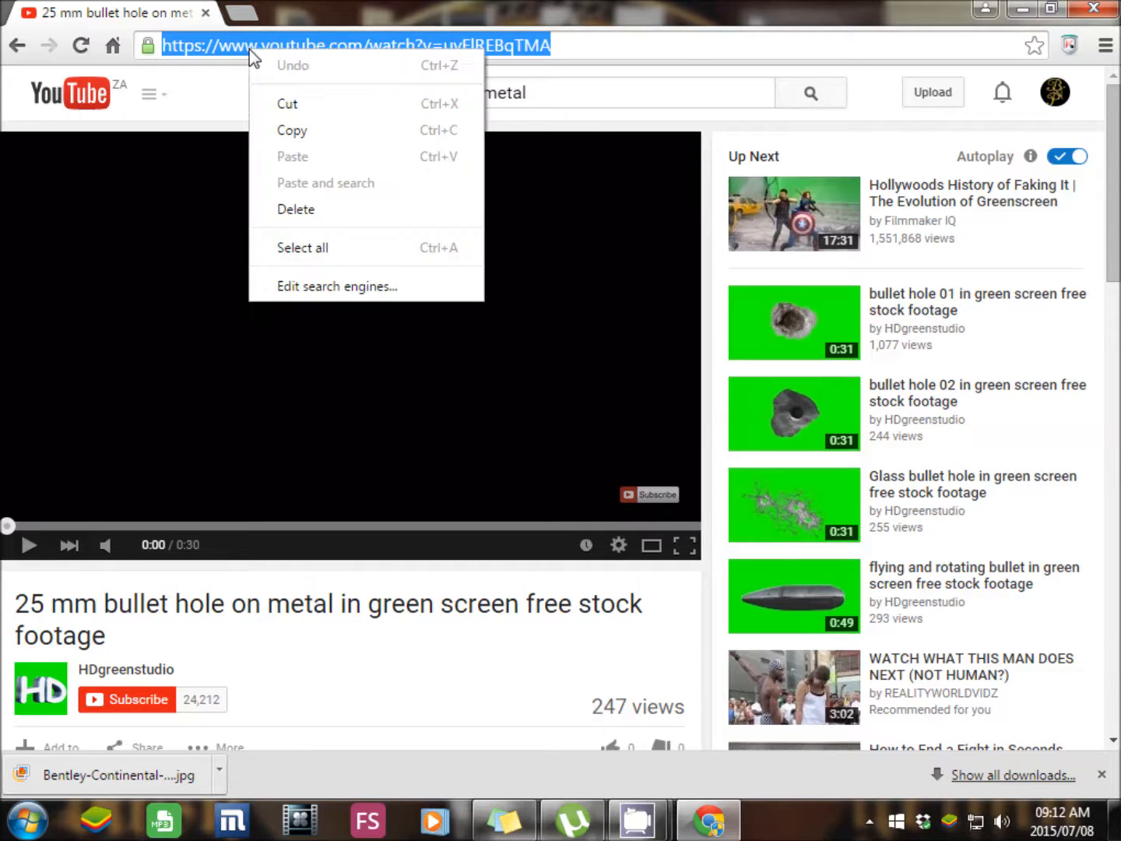
left_click(311, 130)
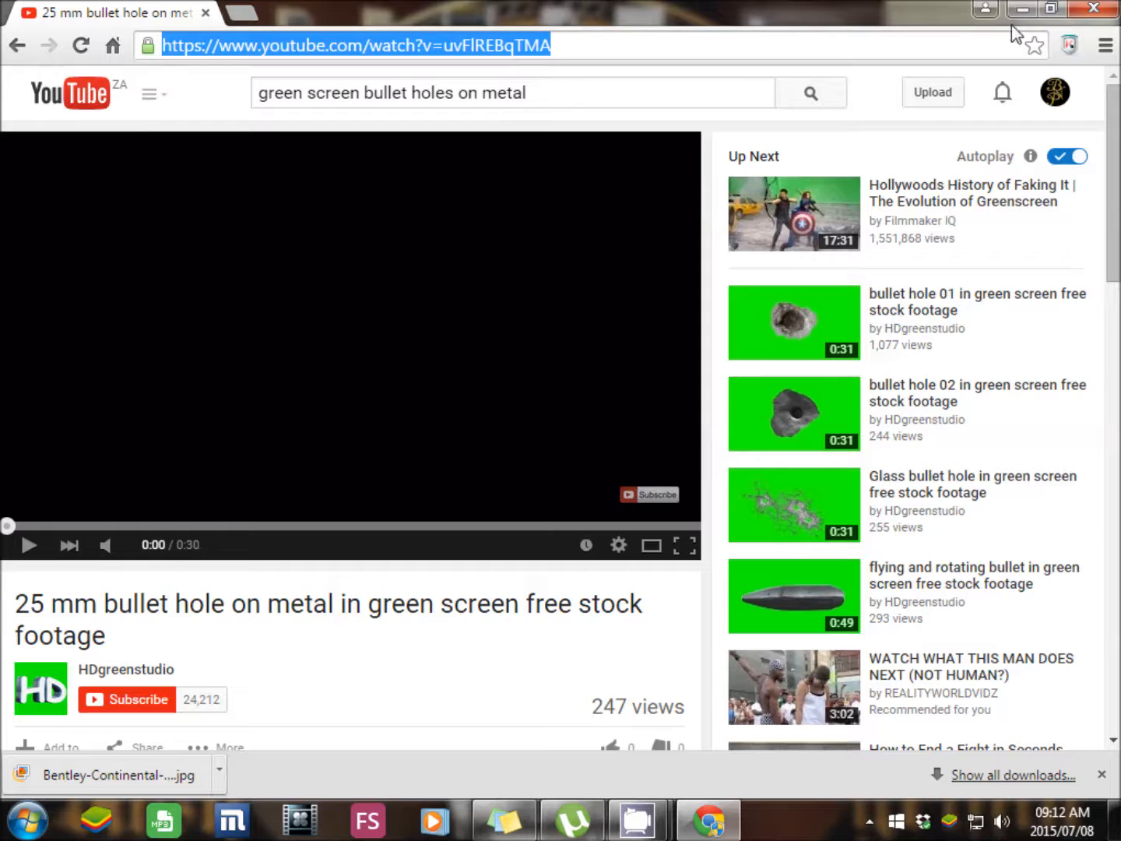
left_click(1093, 12)
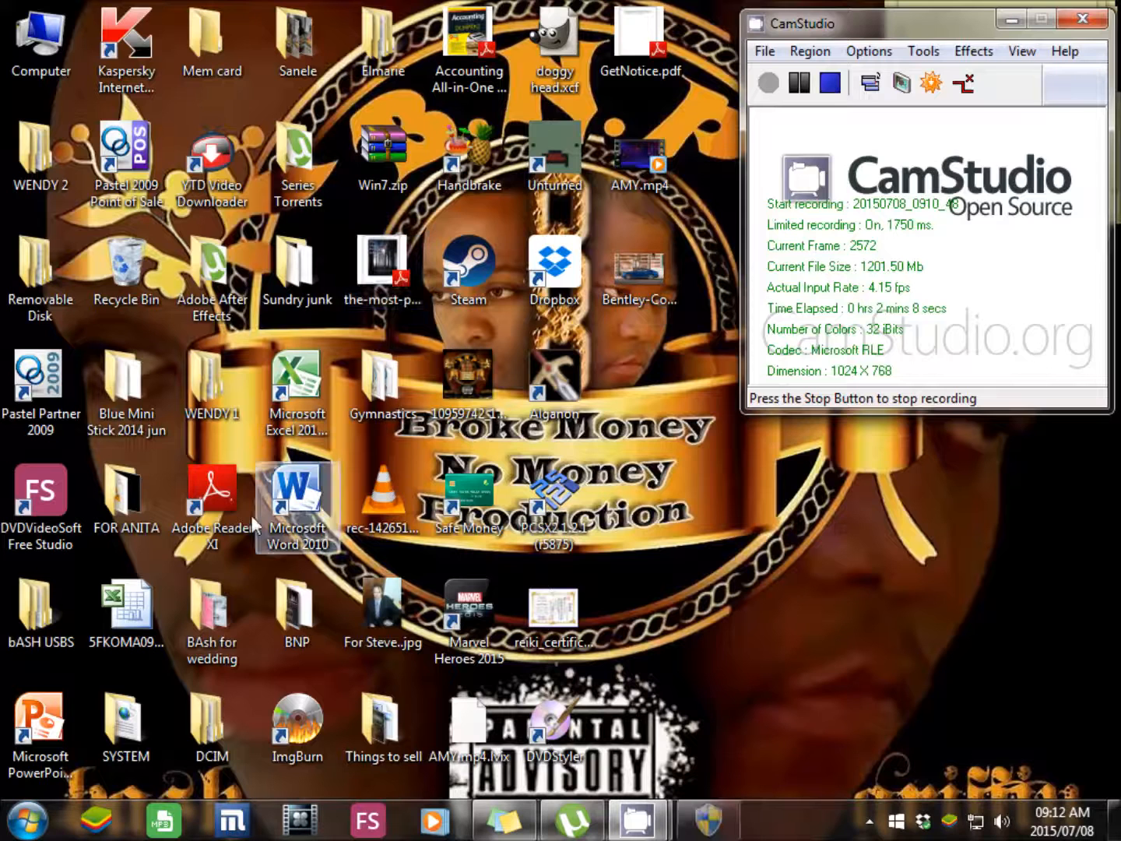
Switch to YTD Video Downloader, start downloading the video from the copied URL, and dismiss the Java update notification.
double_click(200, 163)
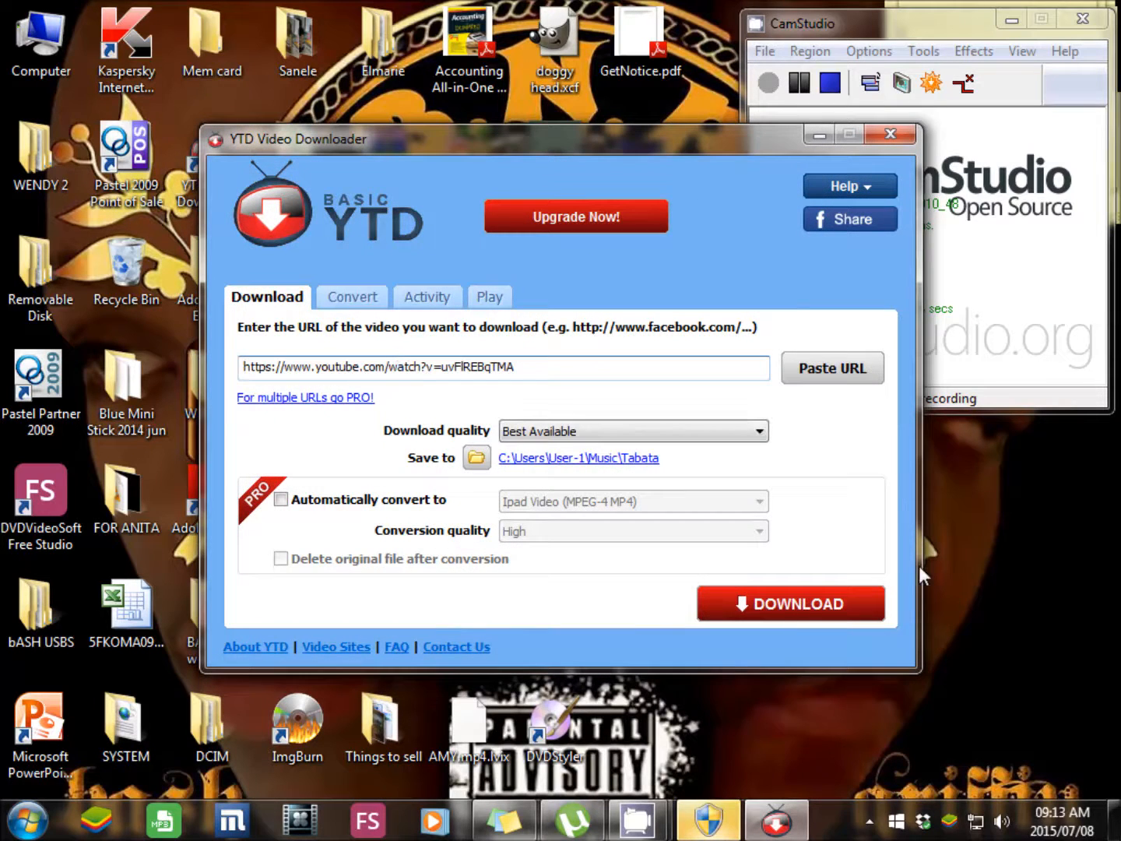
left_click(802, 603)
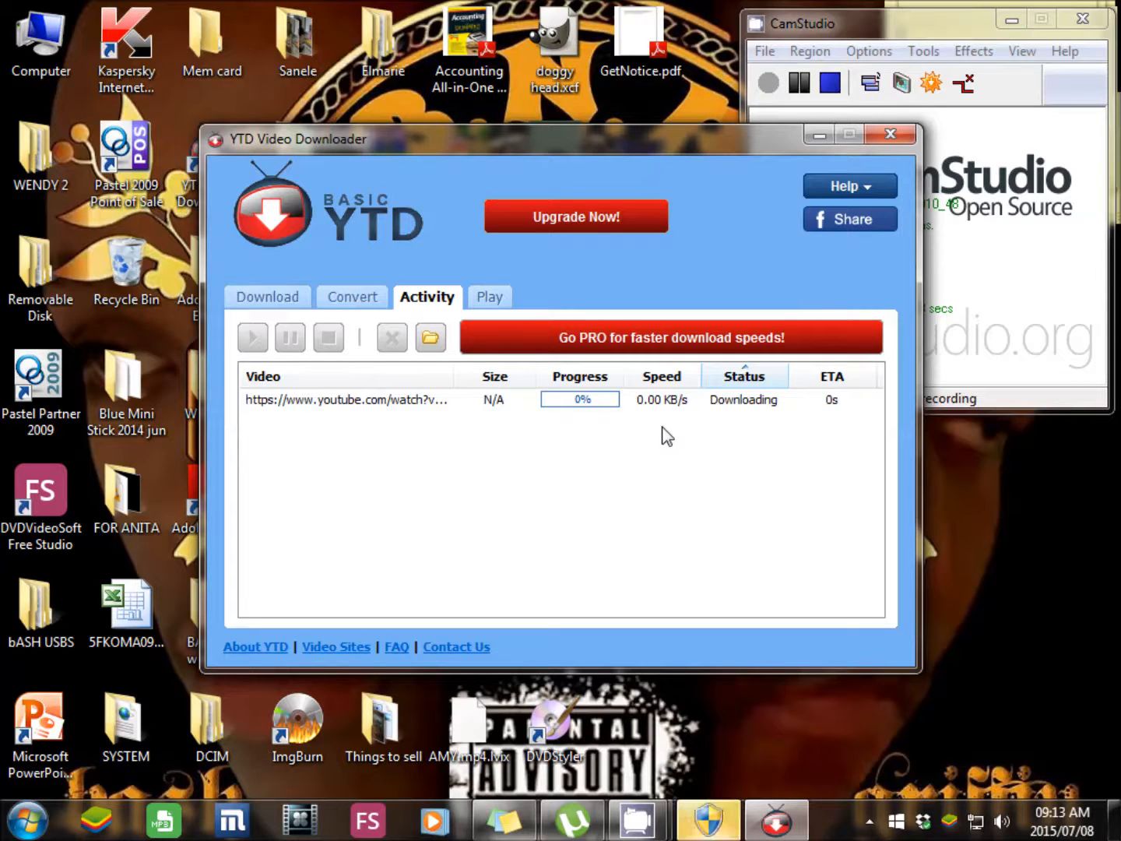
left_click(719, 832)
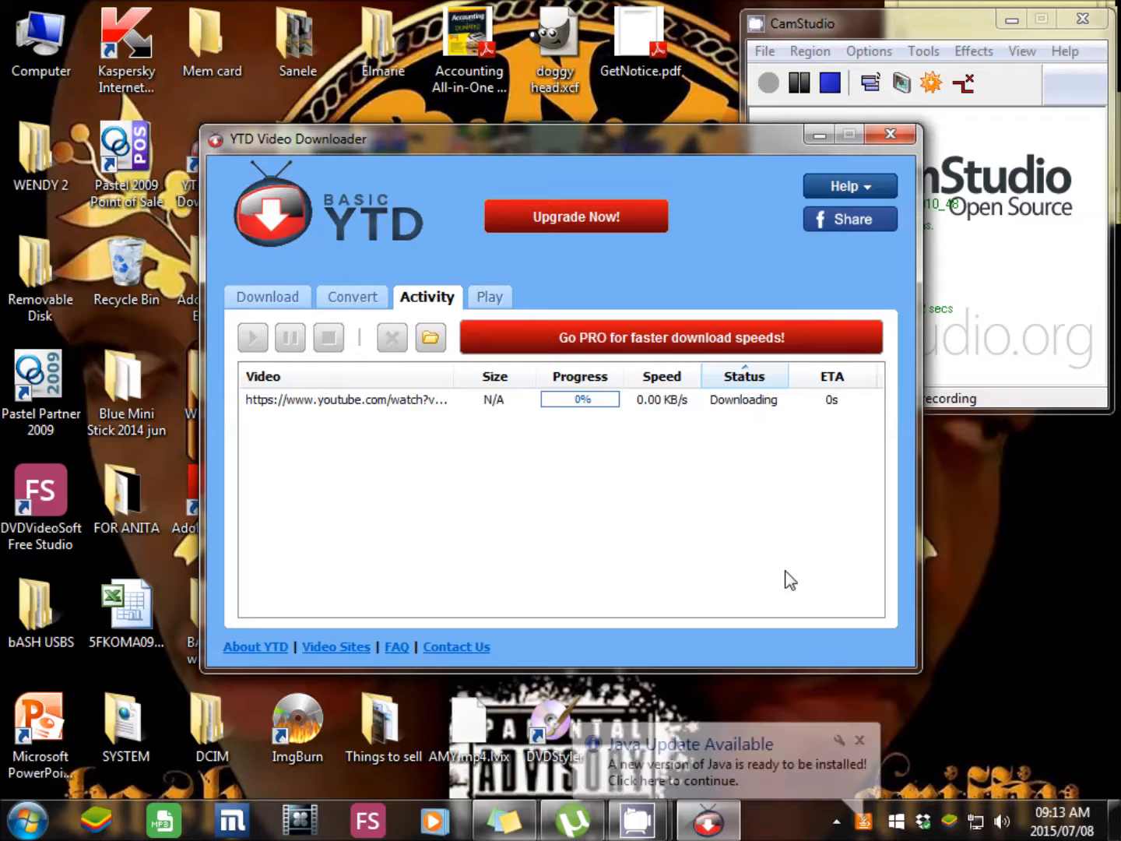
left_click(858, 740)
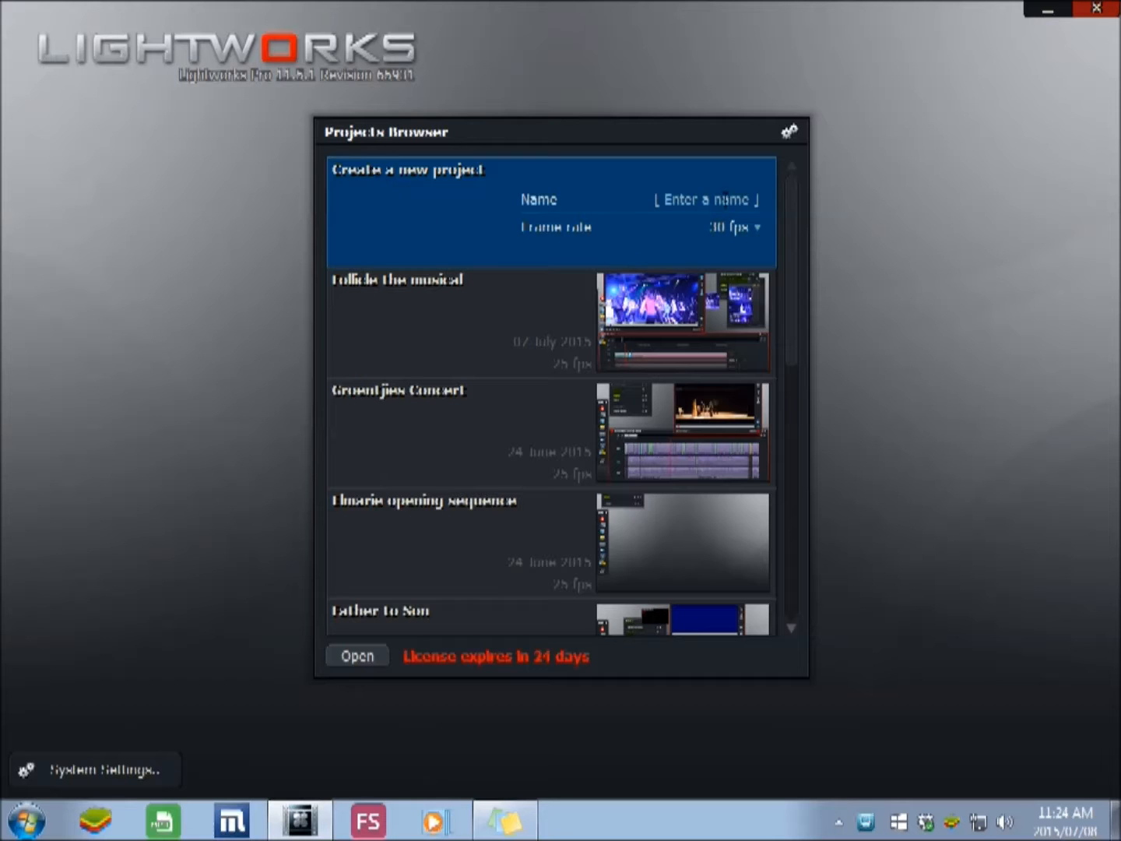
In Lightworks, create a new project named "Bullet hole on car Tutorial" with a frame rate of 30 fps.
left_click(732, 204)
type("Bu")
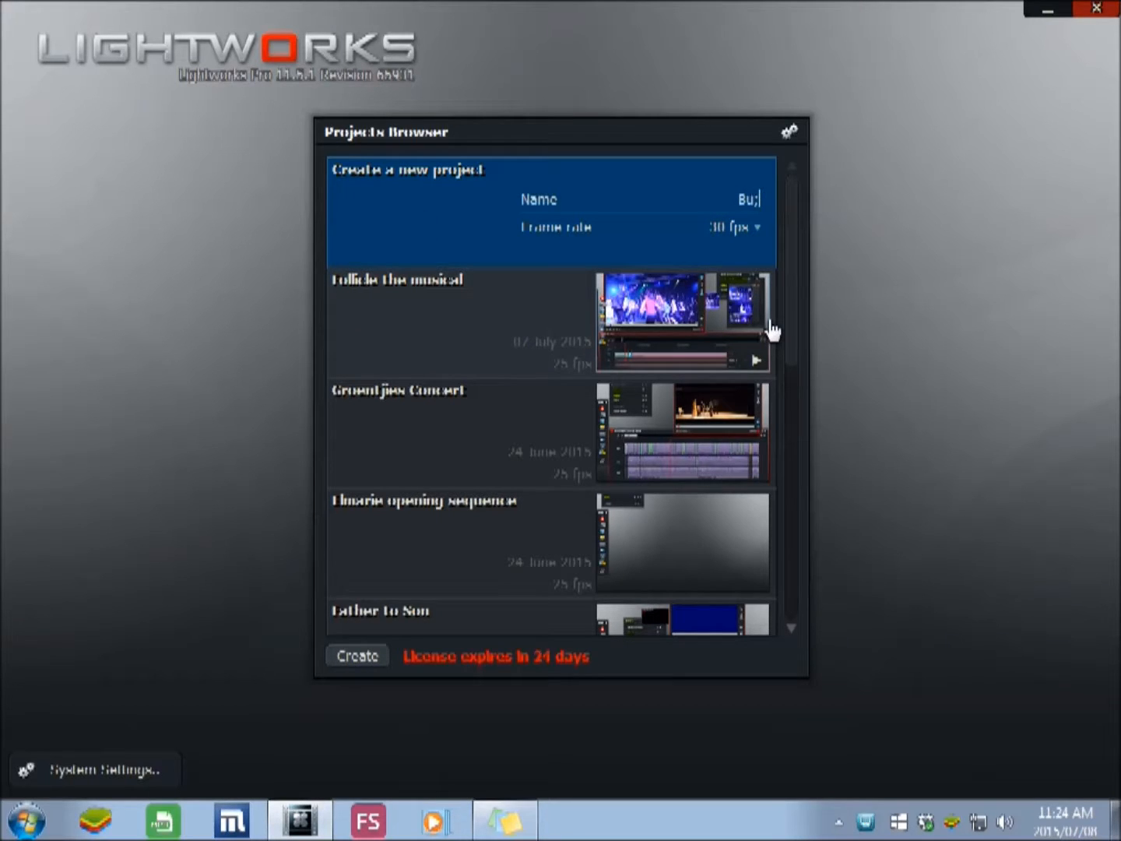
type("llet hole in car")
key("BackSpace")
key("BackSpace")
key("BackSpace")
key("BackSpace")
key("BackSpace")
key("BackSpace")
type("o")
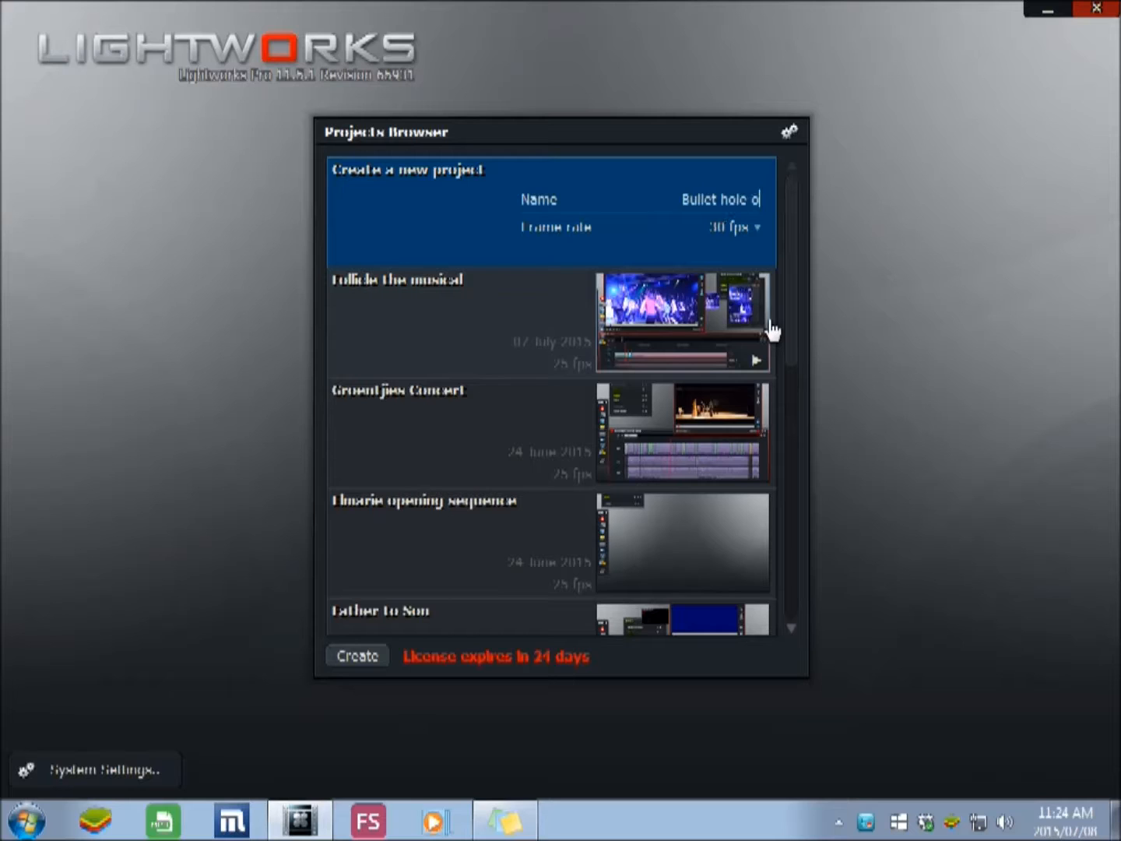
type("n car Tutorial")
key("Return")
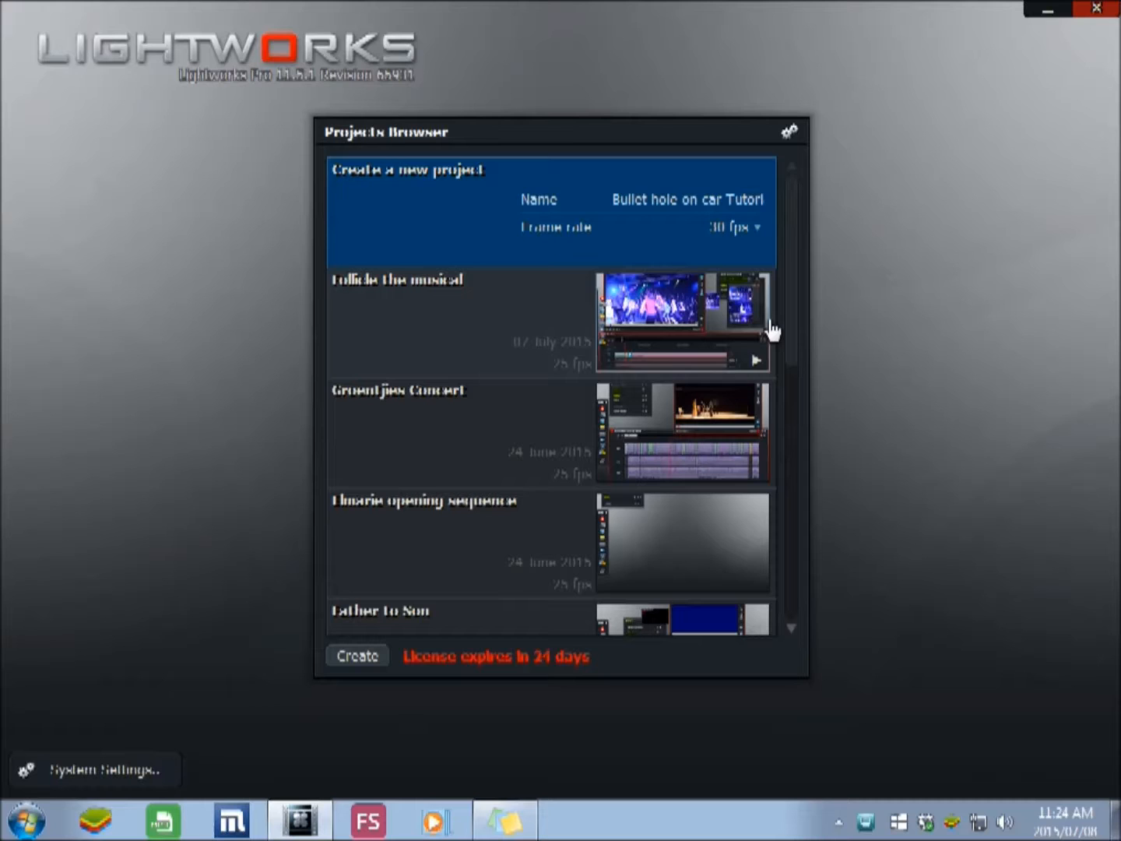
left_click(746, 241)
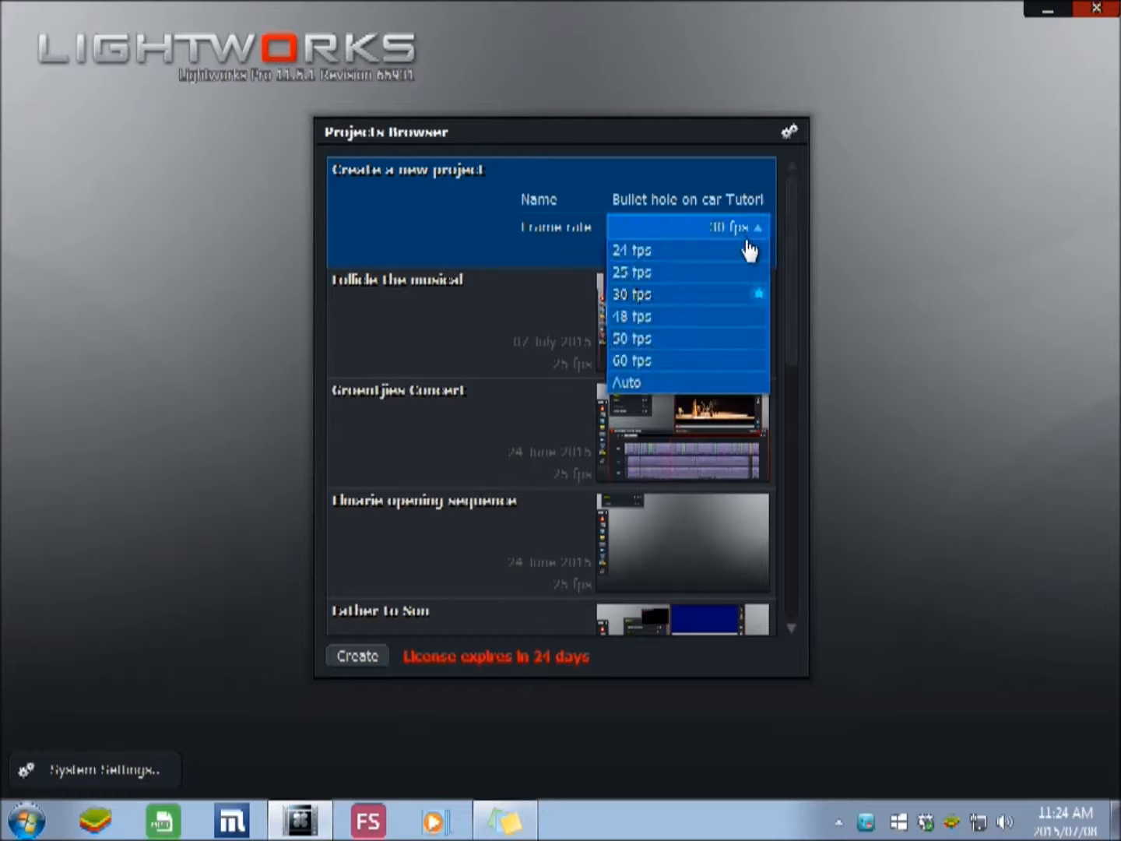
left_click(651, 296)
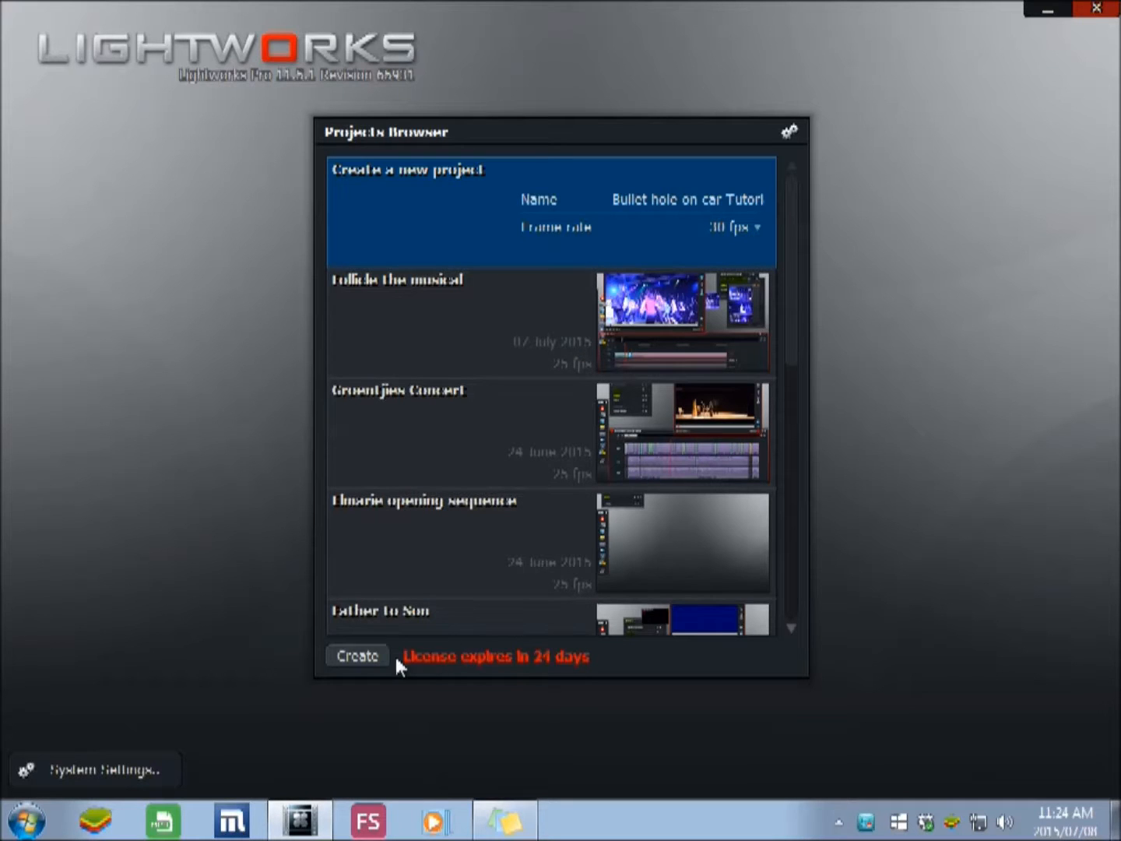
left_click(364, 658)
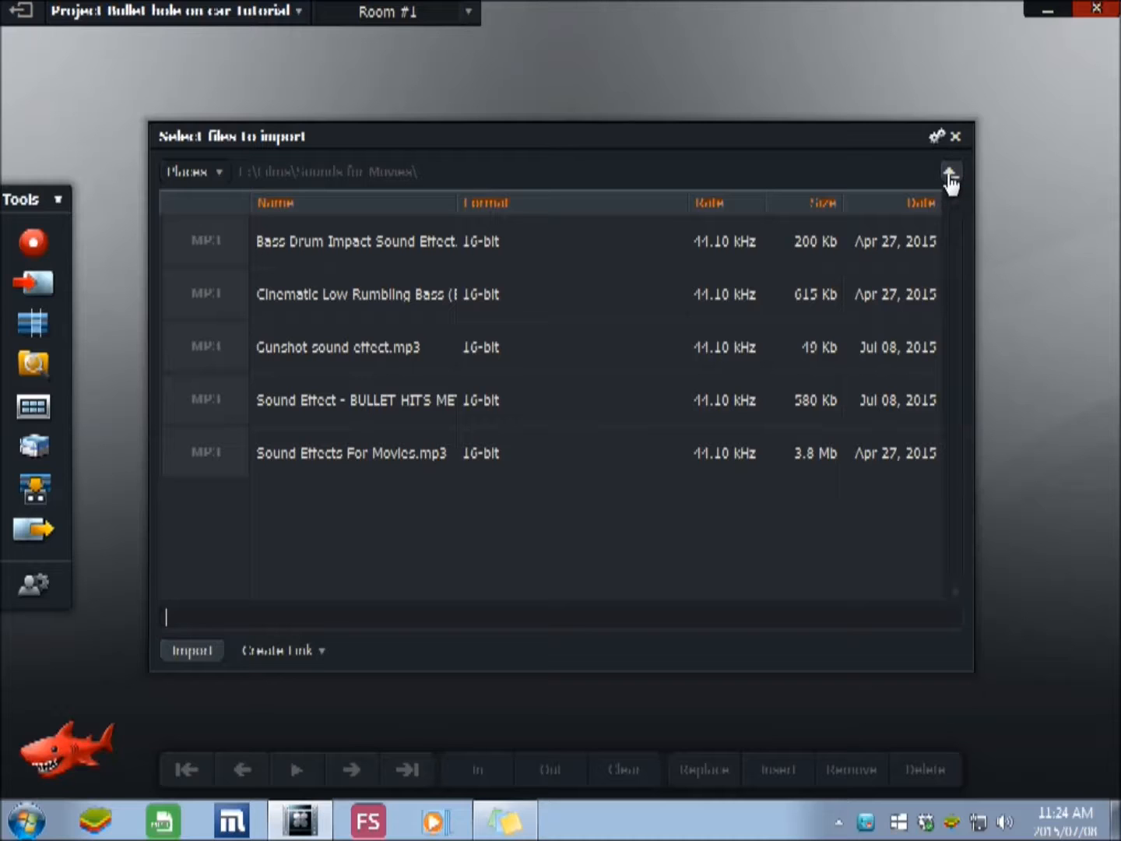
Import the 25 mm bullet hole video and the Bentley Continental GT image from the Self Made Tutorials folder.
left_click(956, 137)
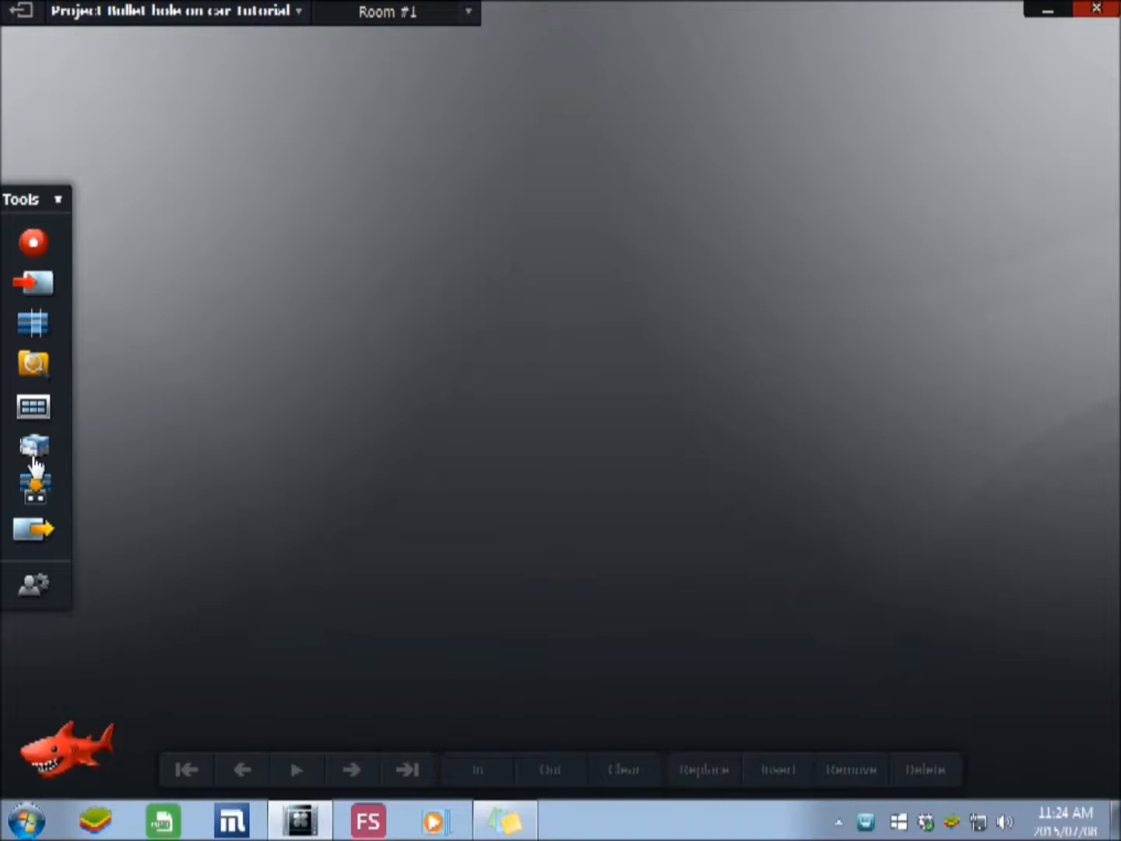
left_click(46, 291)
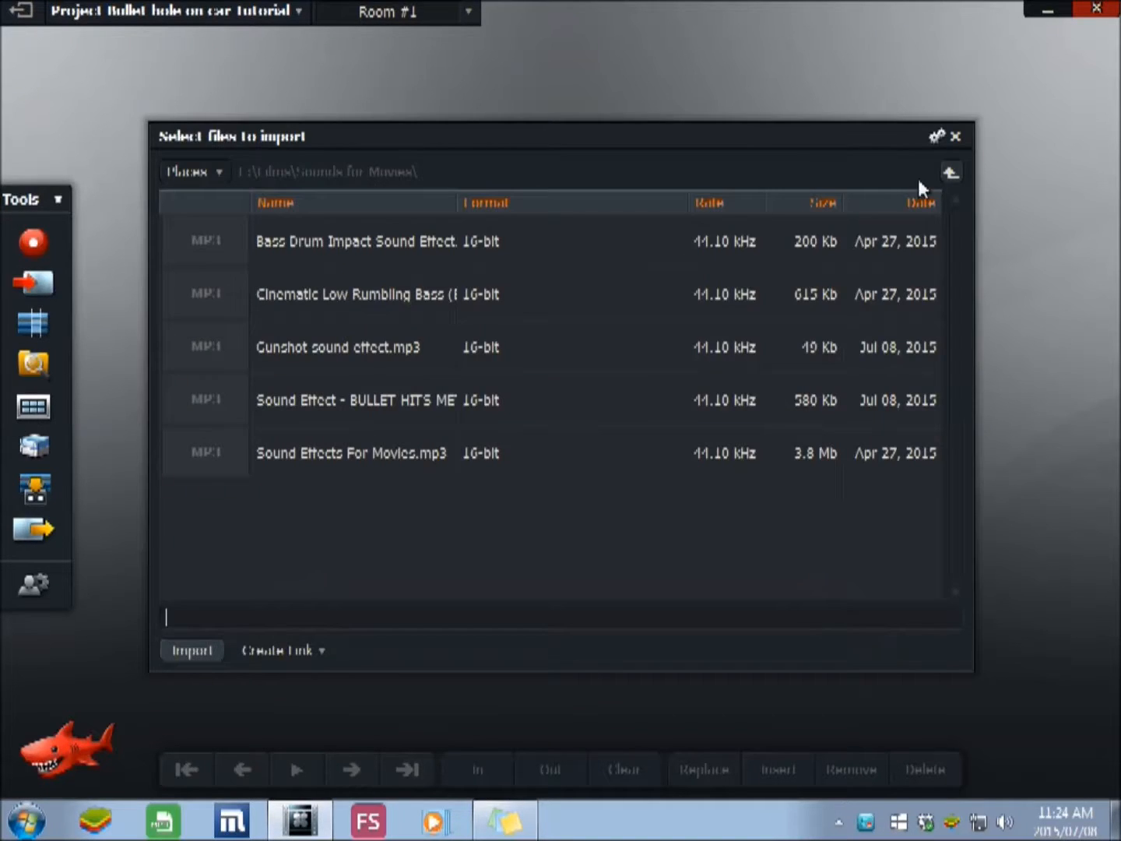
left_click(949, 172)
double_click(222, 293)
left_click(319, 263)
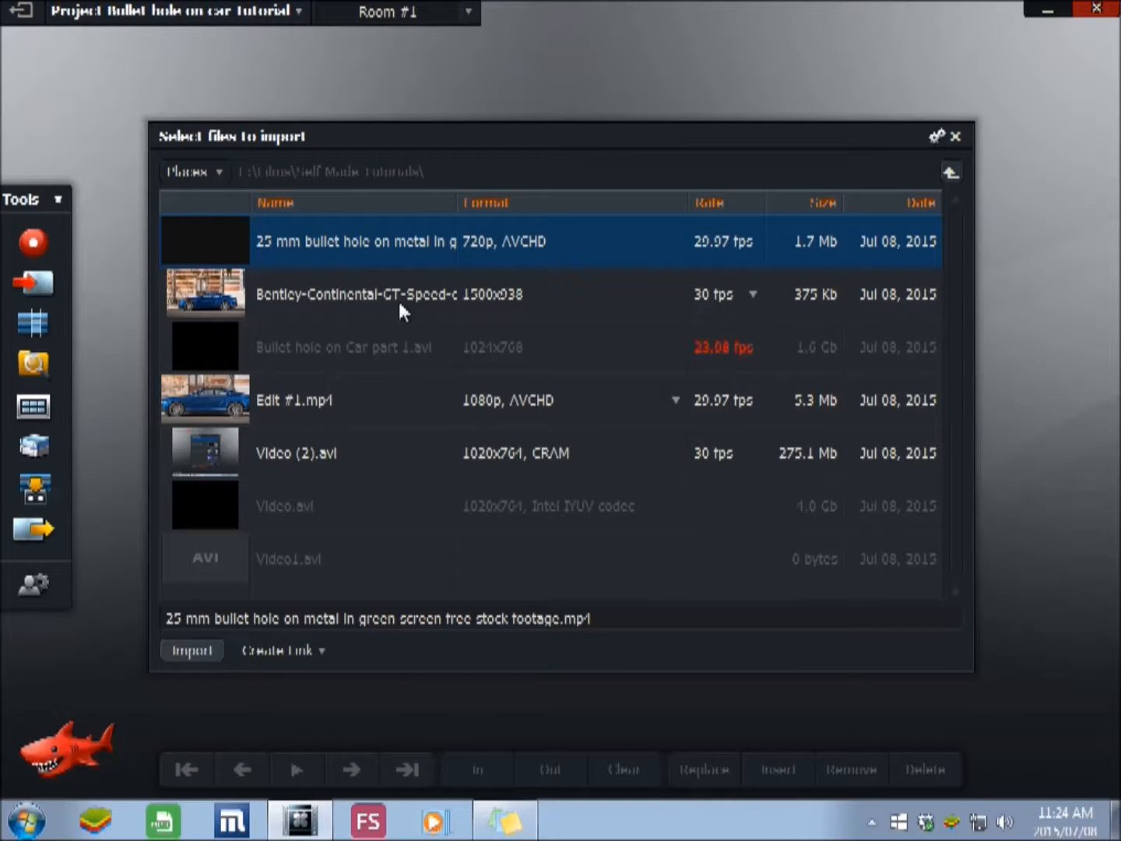
left_click(418, 292, "ctrl")
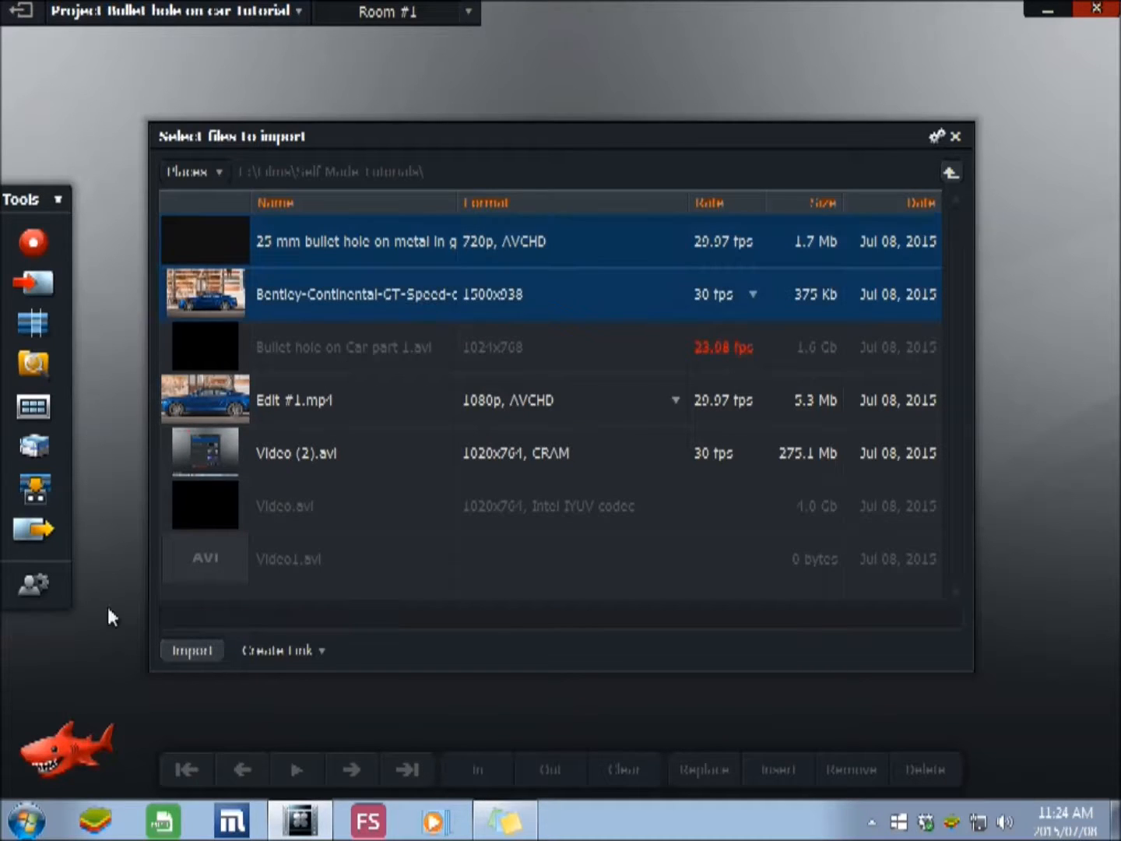
left_click(199, 654)
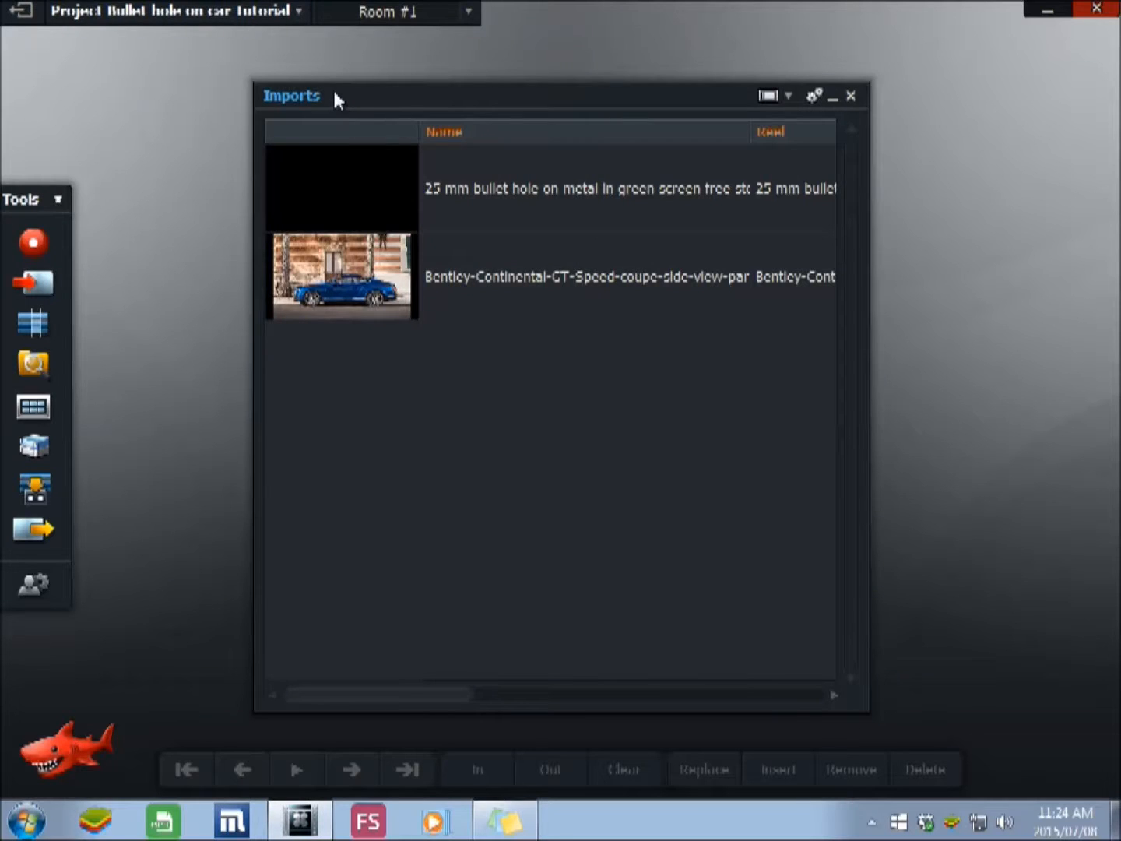
Rename the Imports bin as Footage, minimize it, and park it in the upper-right corner of the workspace.
left_click_drag(327, 93, 302, 103)
double_click(303, 103)
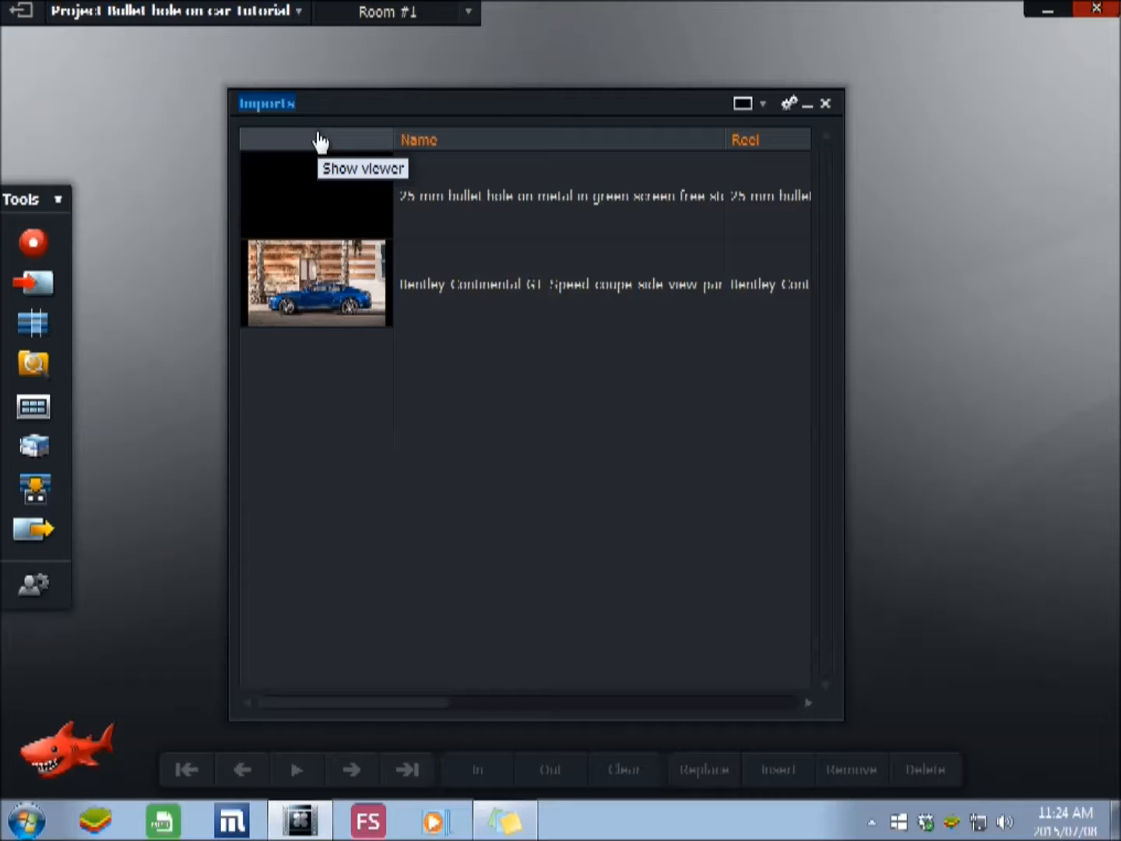
type("I")
type("ootage")
key("Return")
left_click(808, 104)
left_click_drag(699, 94, 984, 73)
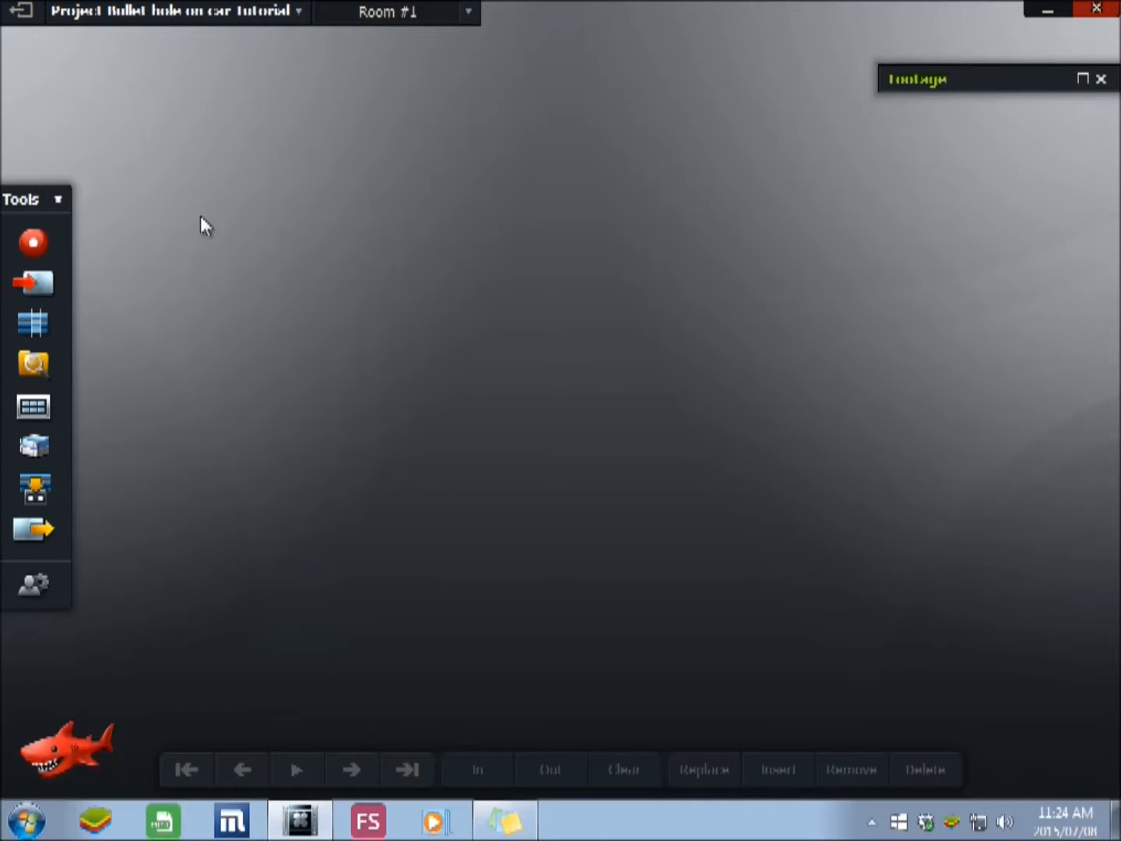
Import Gunshot sound effect.mp3 and the BULLET HITS METAL sound effect from the Sounds for Movies folder.
left_click(32, 282)
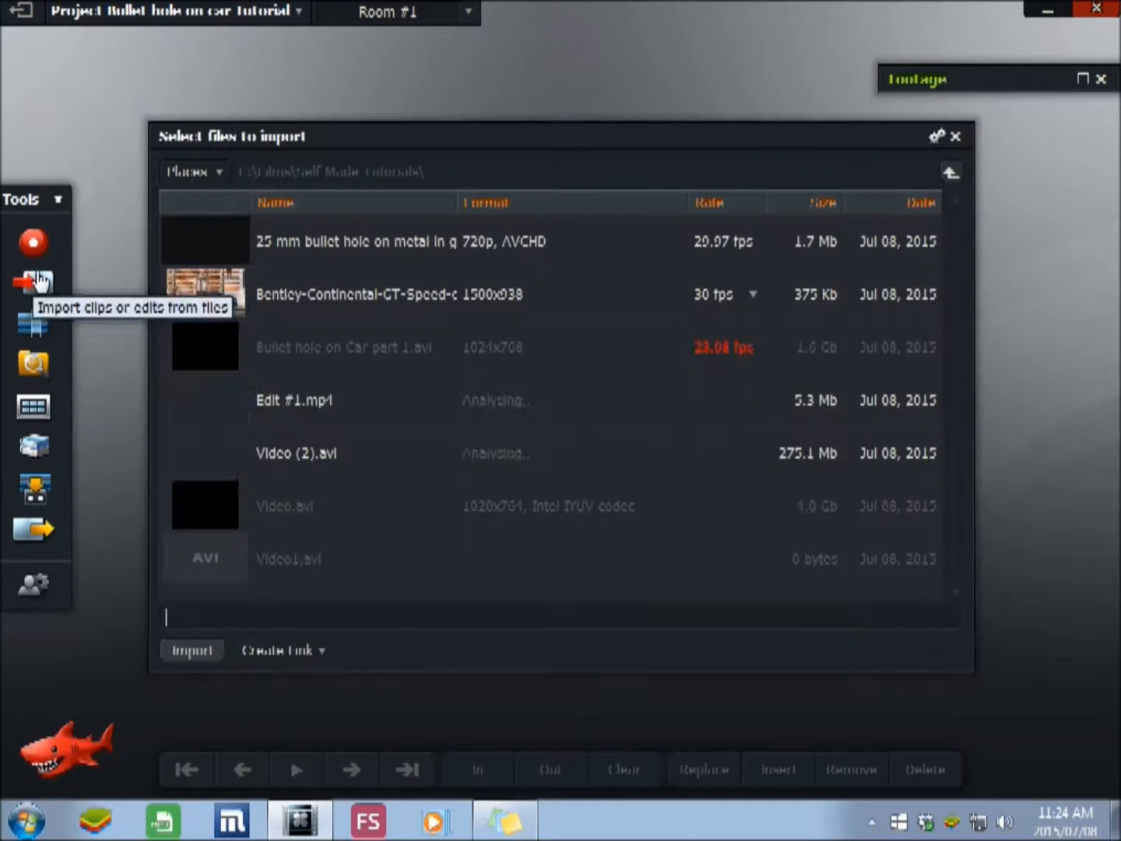
left_click(952, 173)
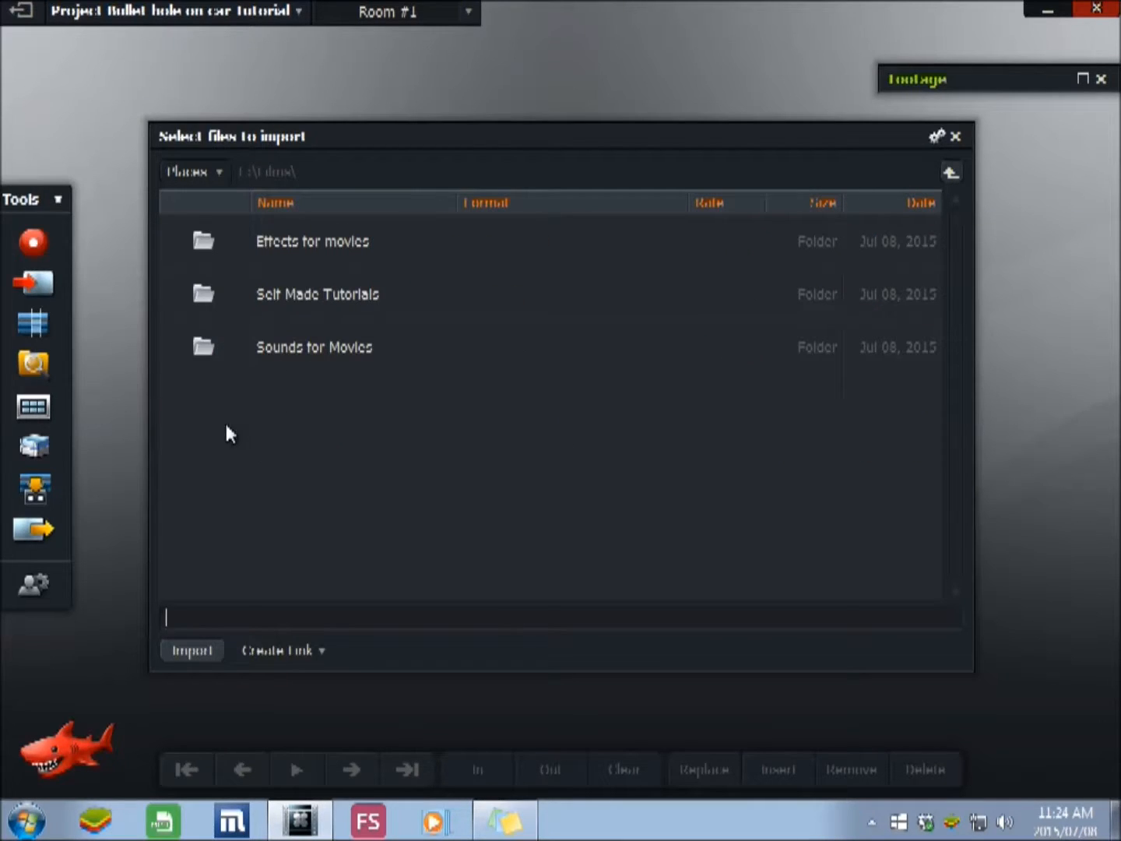
double_click(250, 346)
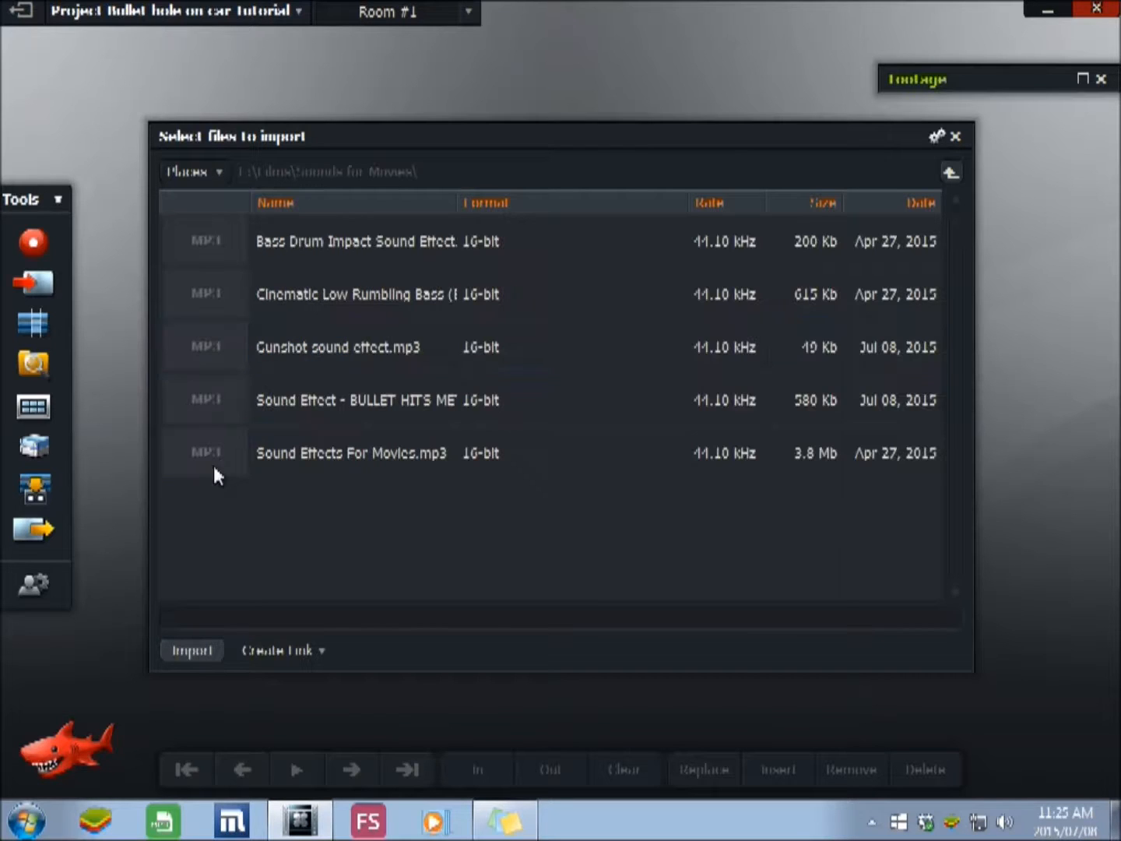
left_click(312, 365)
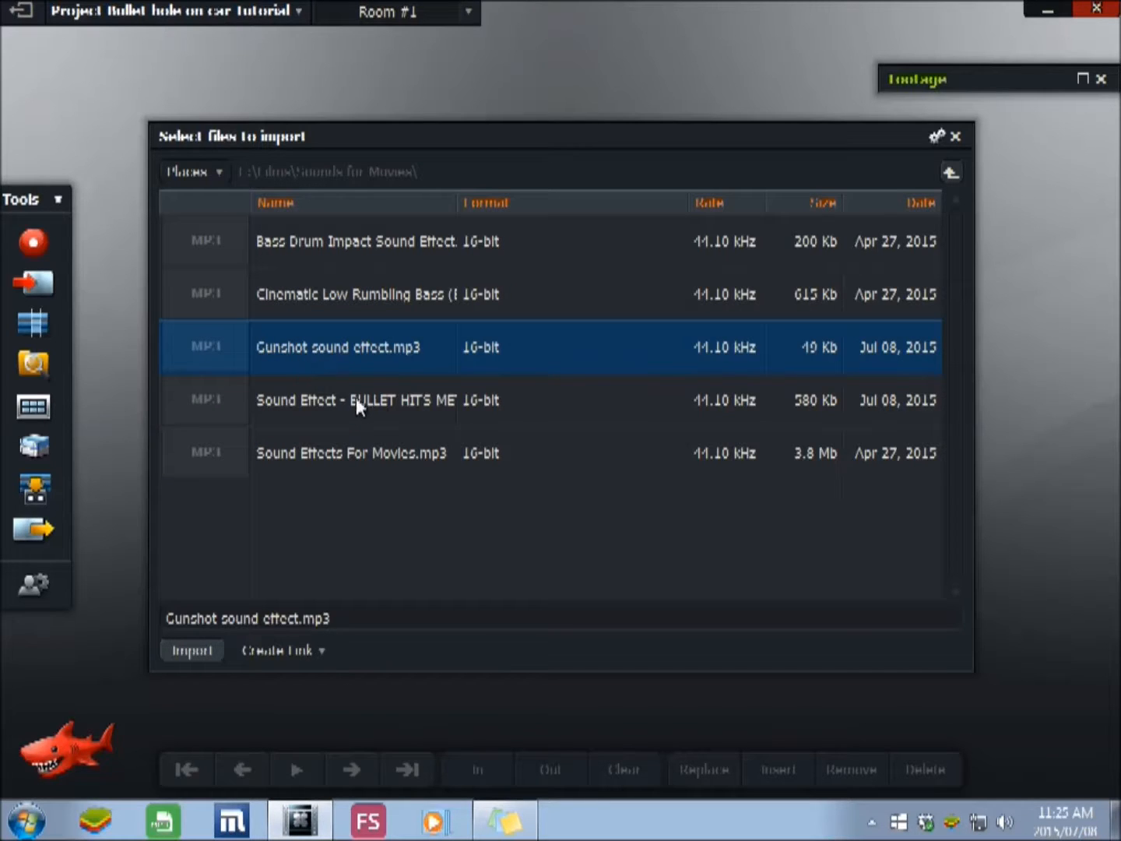
left_click(380, 396, "ctrl")
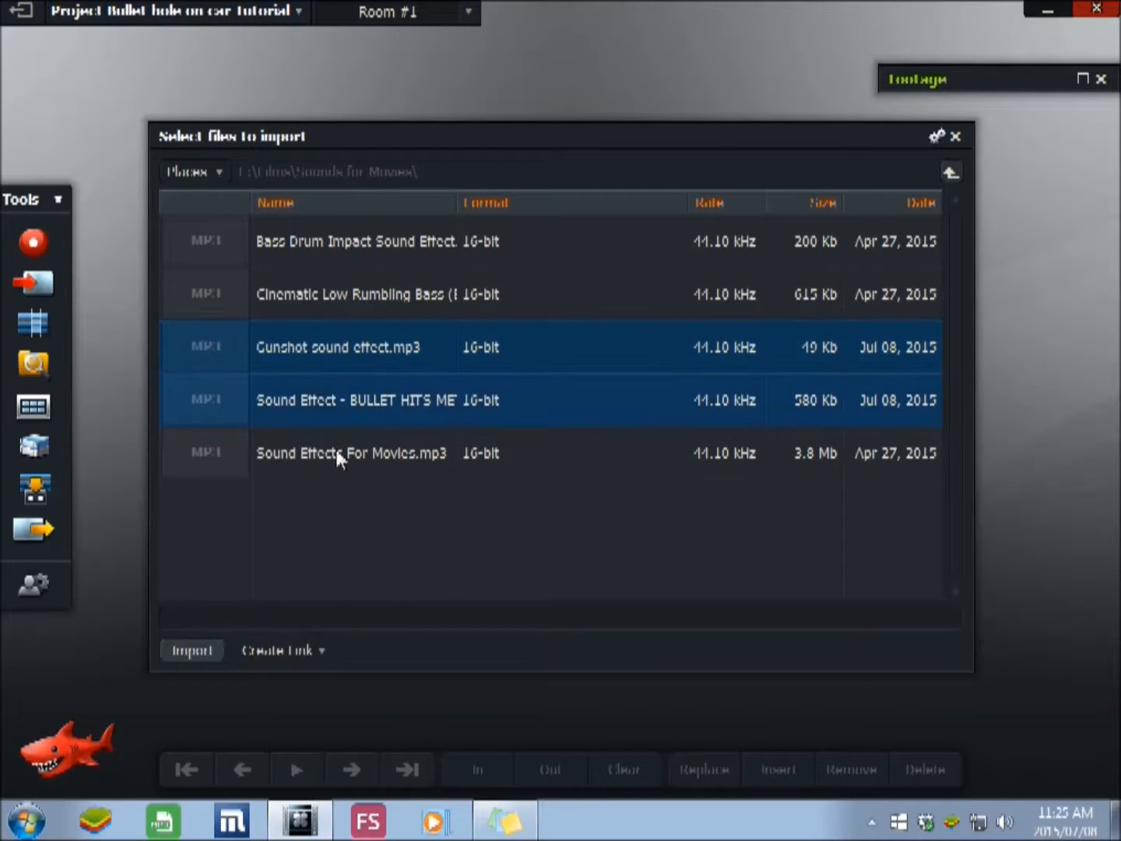
left_click(193, 653)
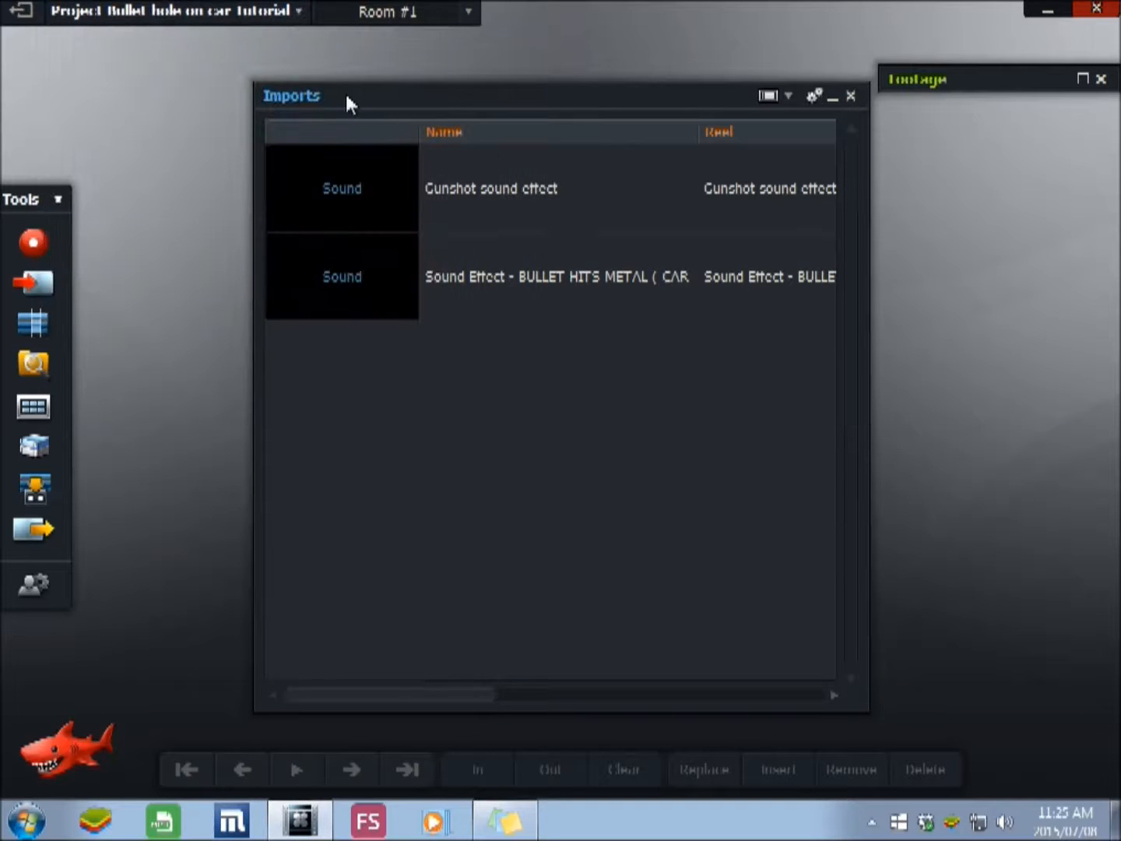
Name the new imports bin Sounds, minimize it, and place it directly below the Footage bin.
type("Sounds")
left_click(831, 99)
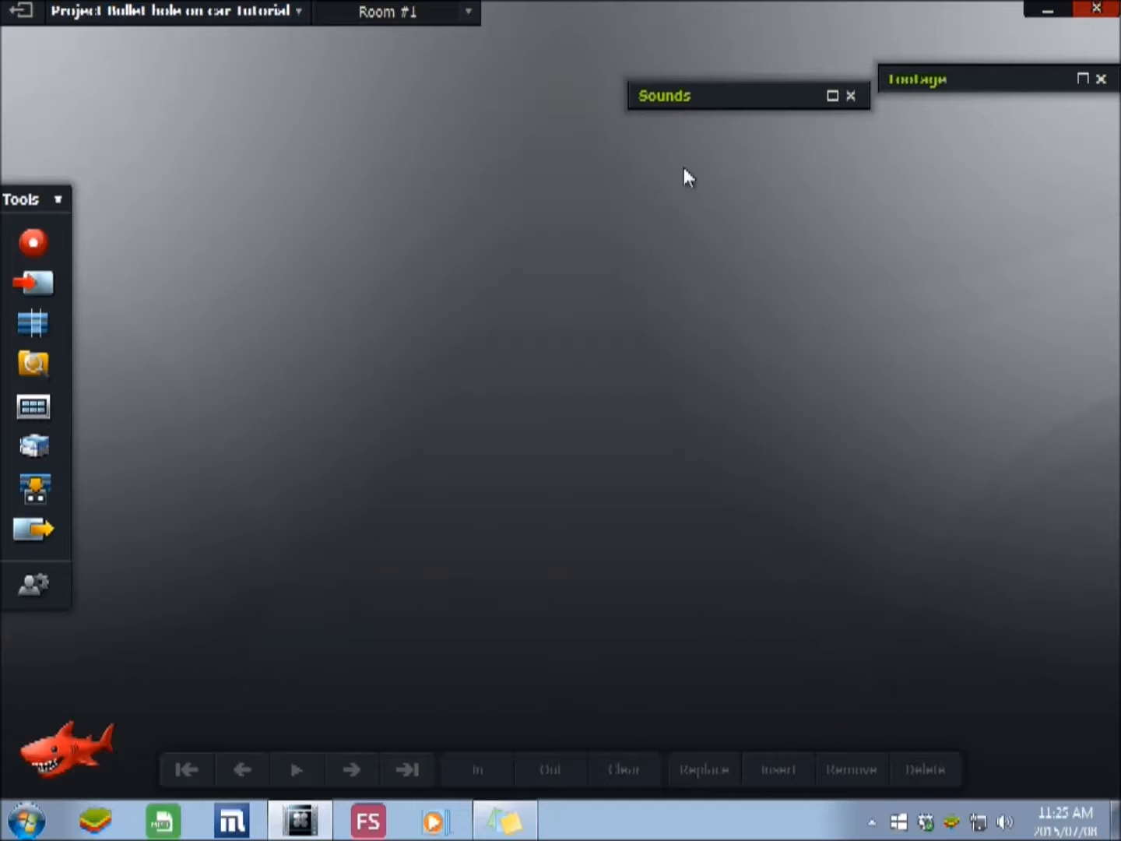
left_click_drag(717, 93, 985, 109)
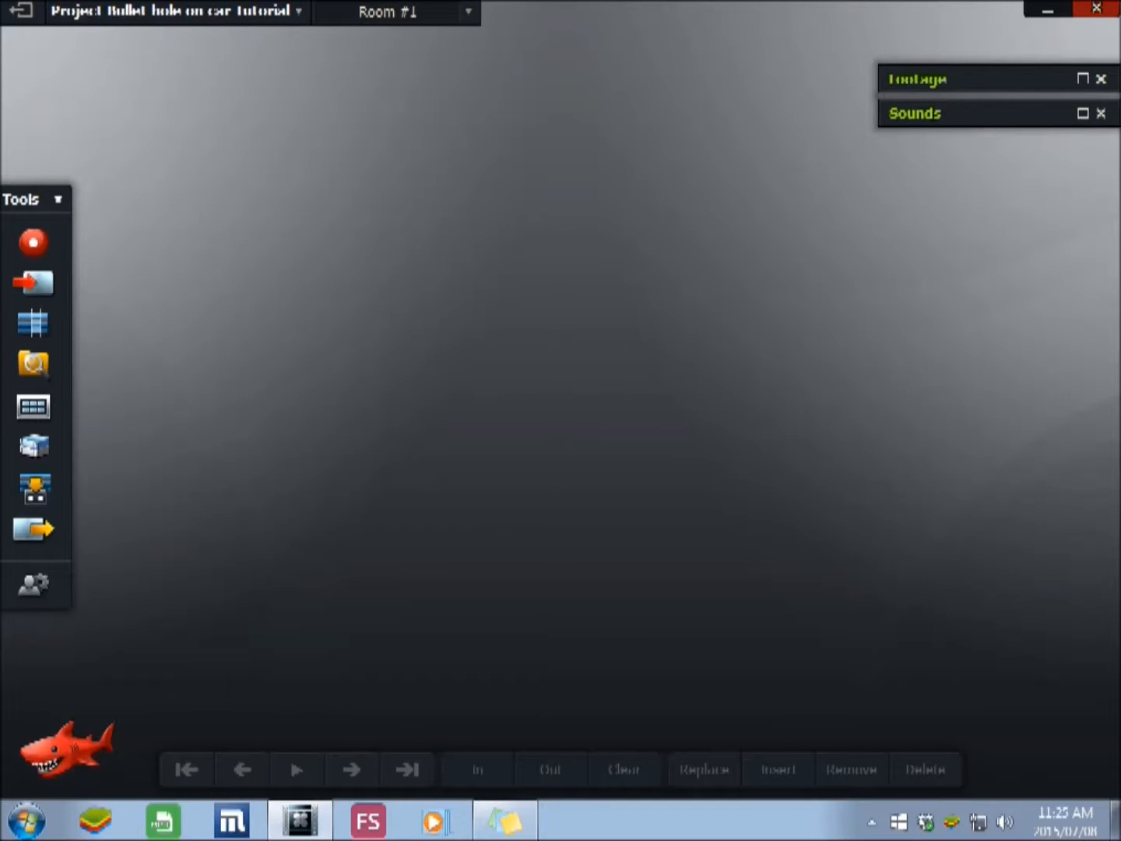
Create a rack named Project, put the Footage and Sounds bins in it, and park it in the workspace's upper-right corner.
left_click(32, 452)
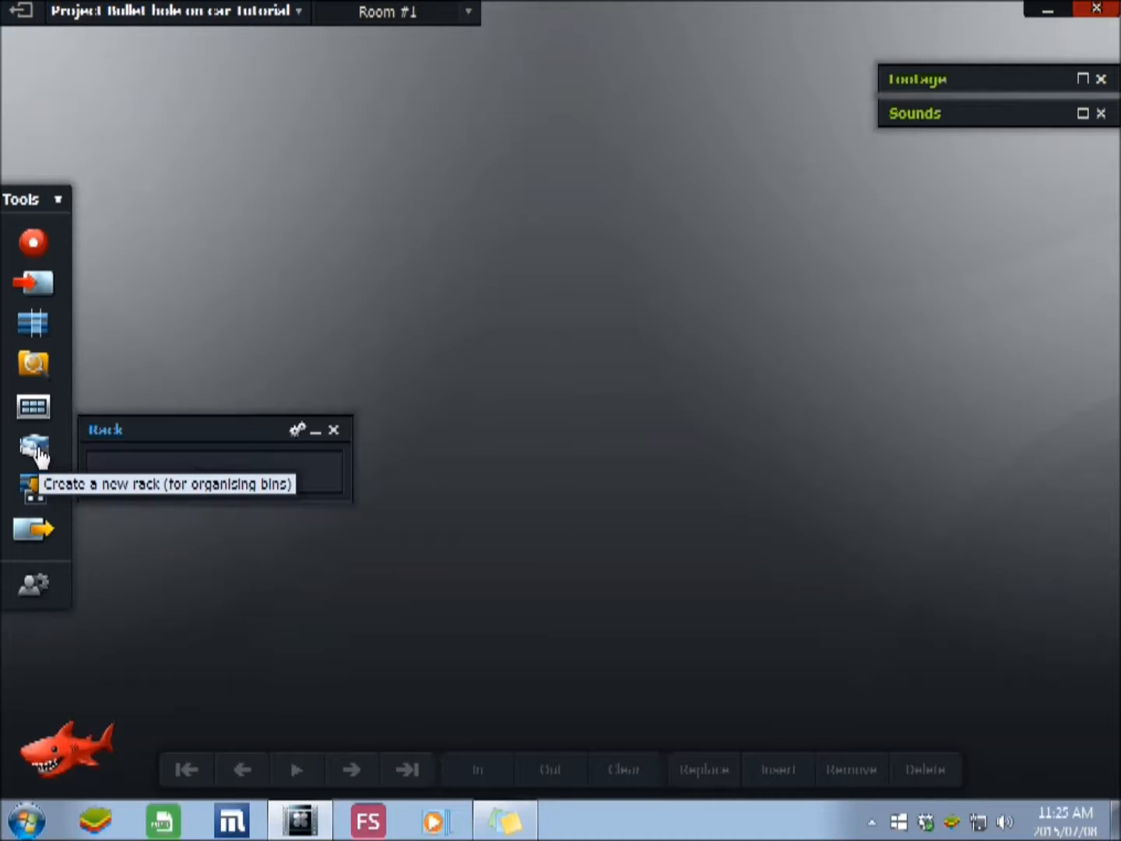
left_click_drag(140, 435, 498, 201)
type("F")
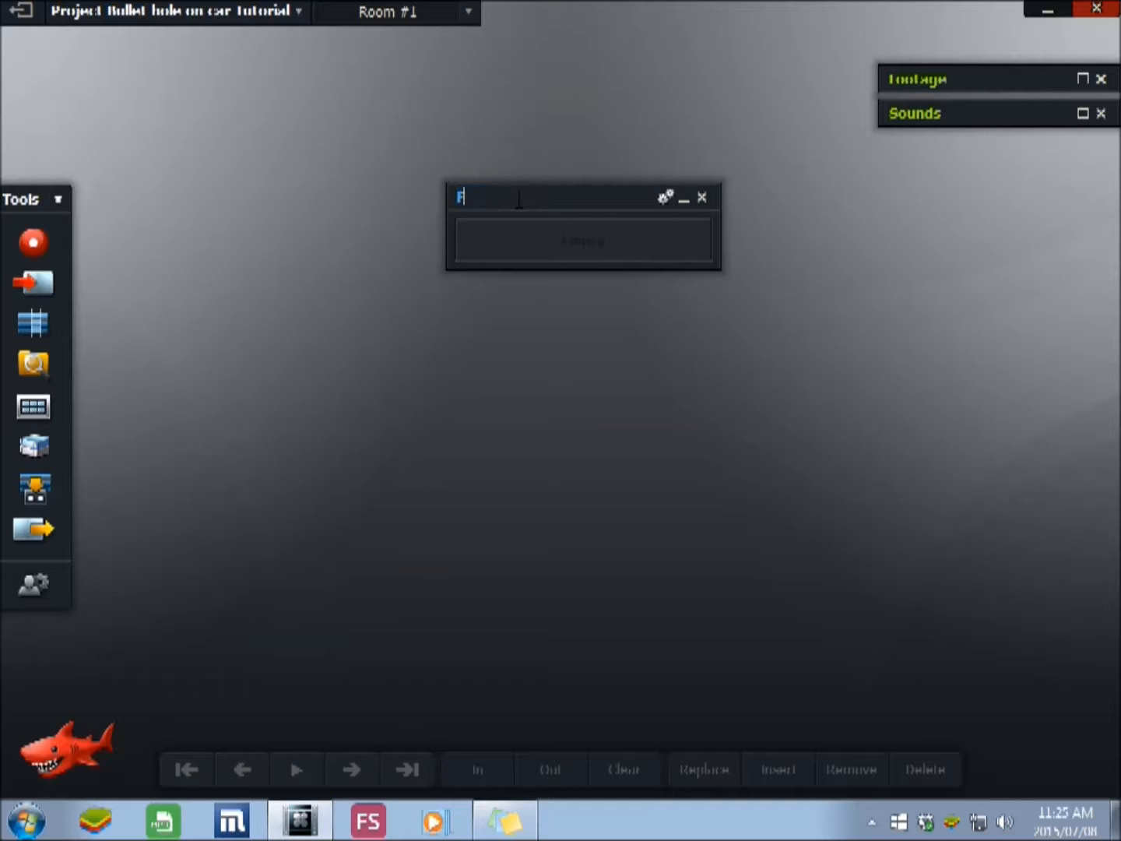
key("BackSpace")
type("Project")
key("Return")
left_click_drag(975, 86, 556, 247)
left_click_drag(926, 118, 581, 226)
left_click_drag(593, 164, 1001, 38)
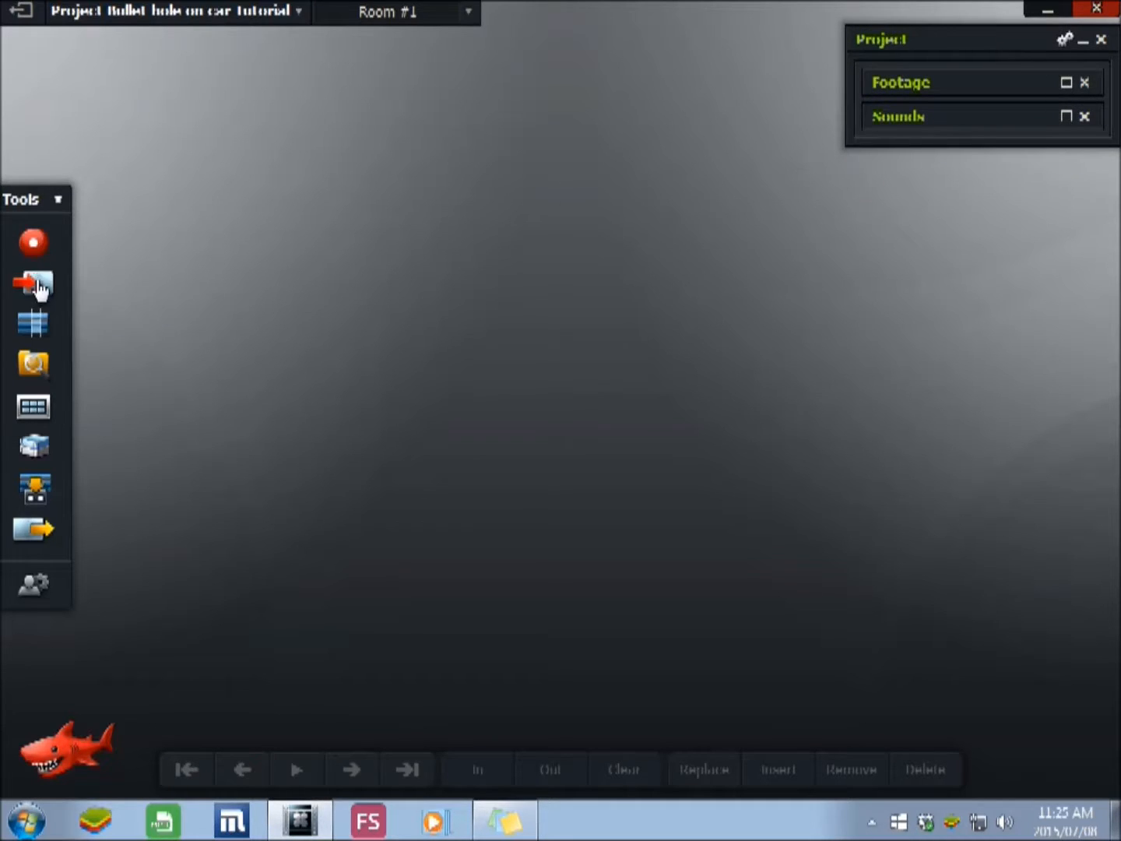
Create a new edit, arrange its viewer above a shortened timeline beside the tools, and pin the timeline in place.
left_click(25, 331)
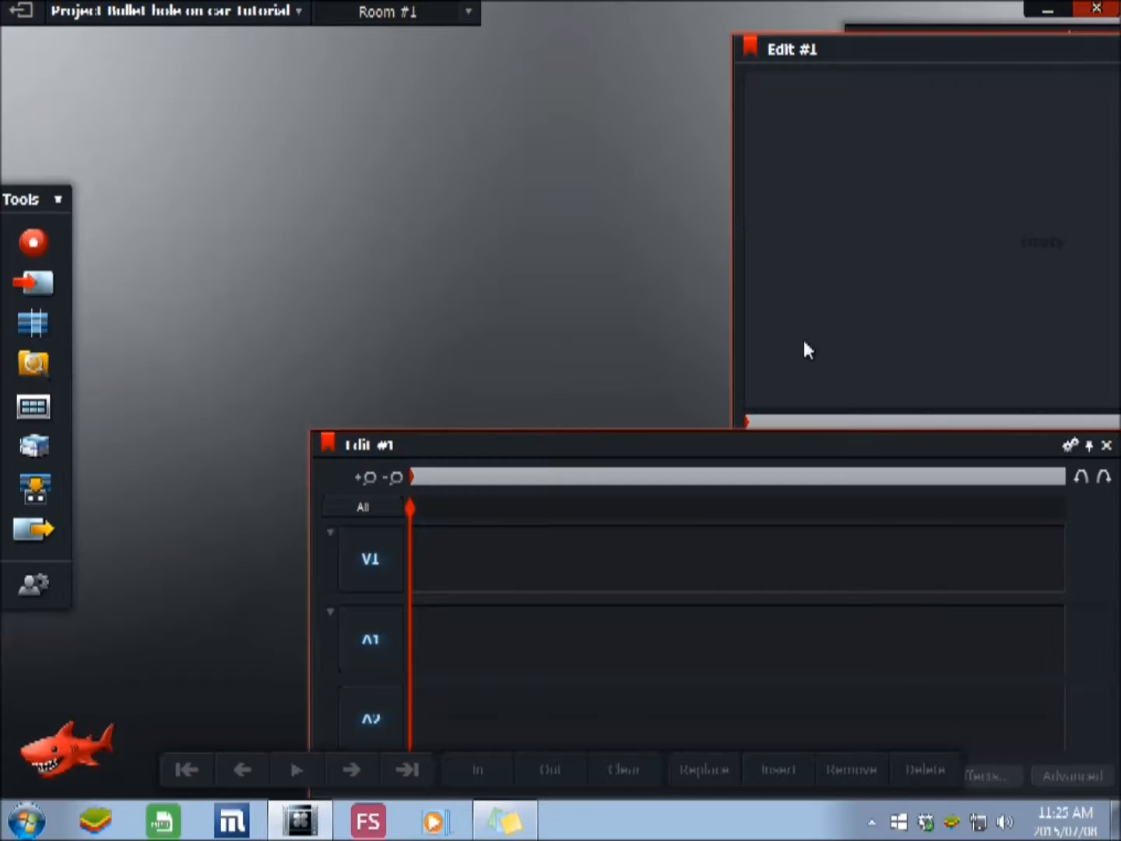
left_click_drag(922, 55, 268, 56)
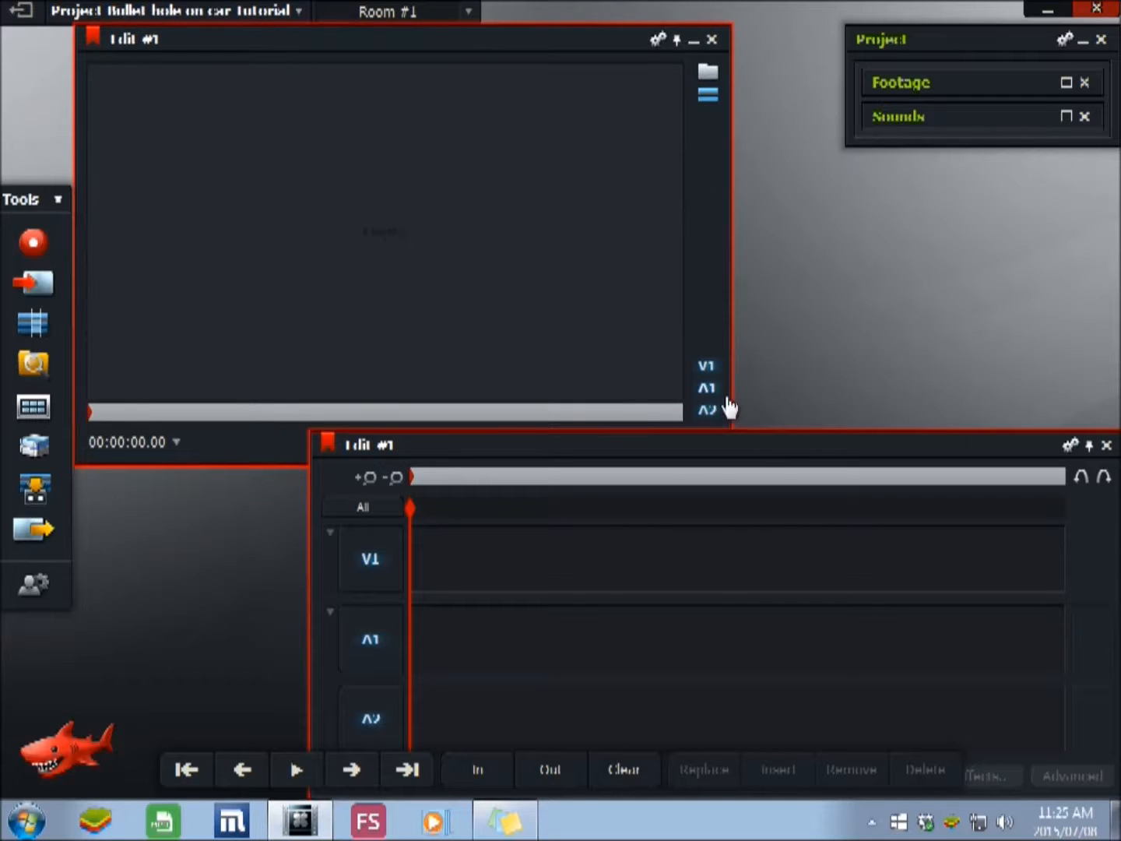
left_click_drag(796, 430, 763, 486)
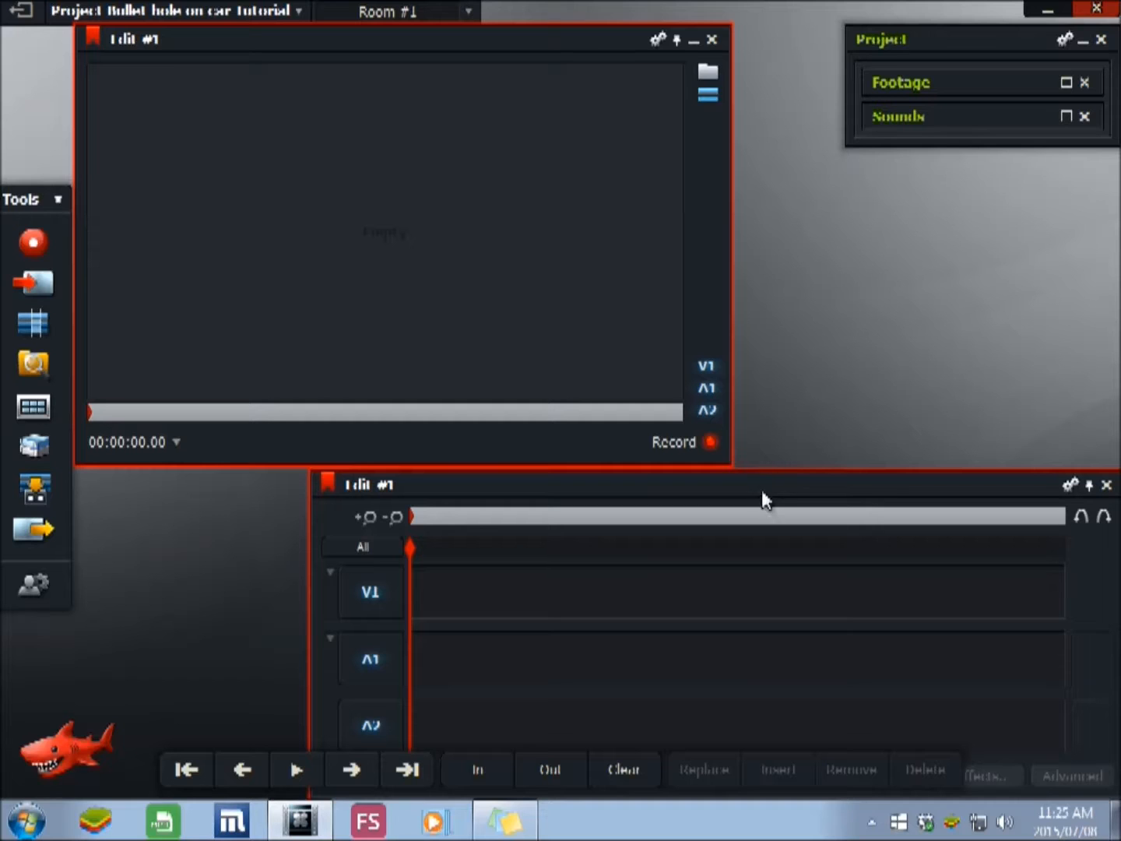
left_click_drag(758, 511, 513, 472)
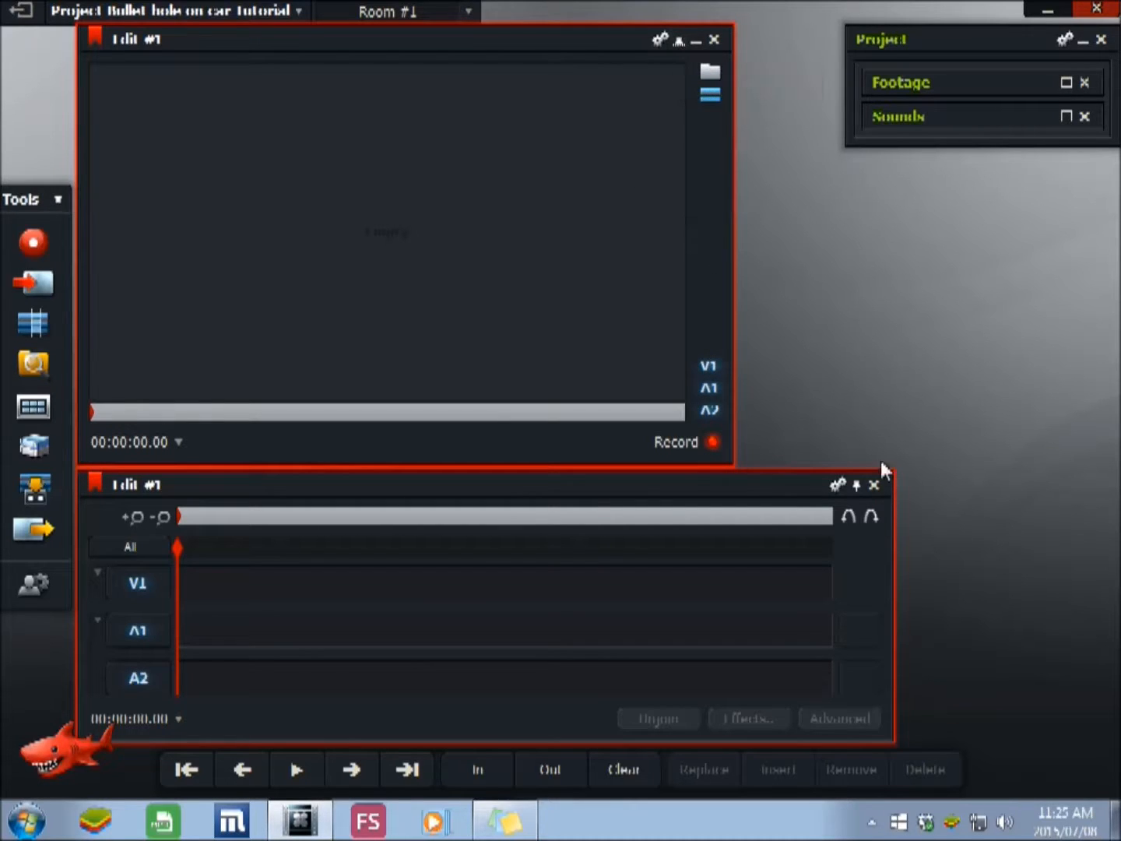
left_click(857, 486)
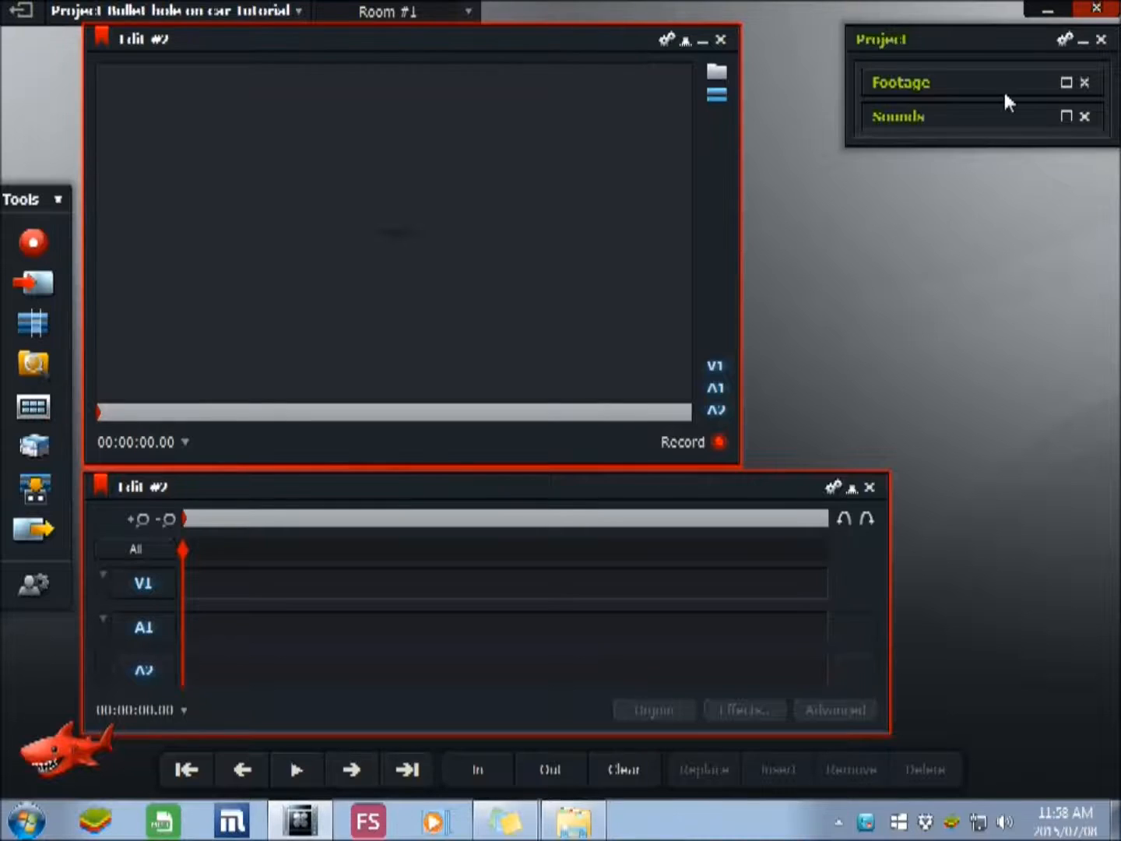
Open the Footage bin beside the edit and add one video track before V1 to the timeline.
double_click(1003, 88)
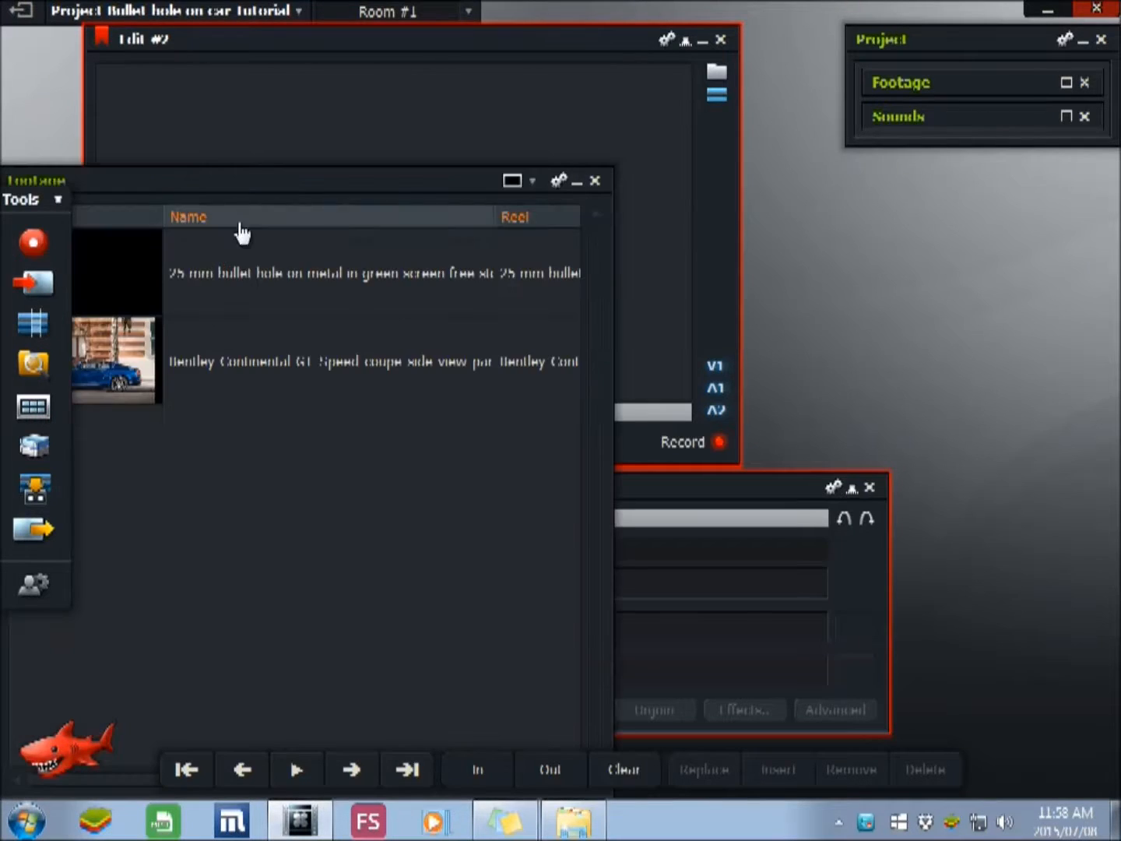
left_click_drag(268, 185, 848, 134)
left_click_drag(700, 277, 597, 361)
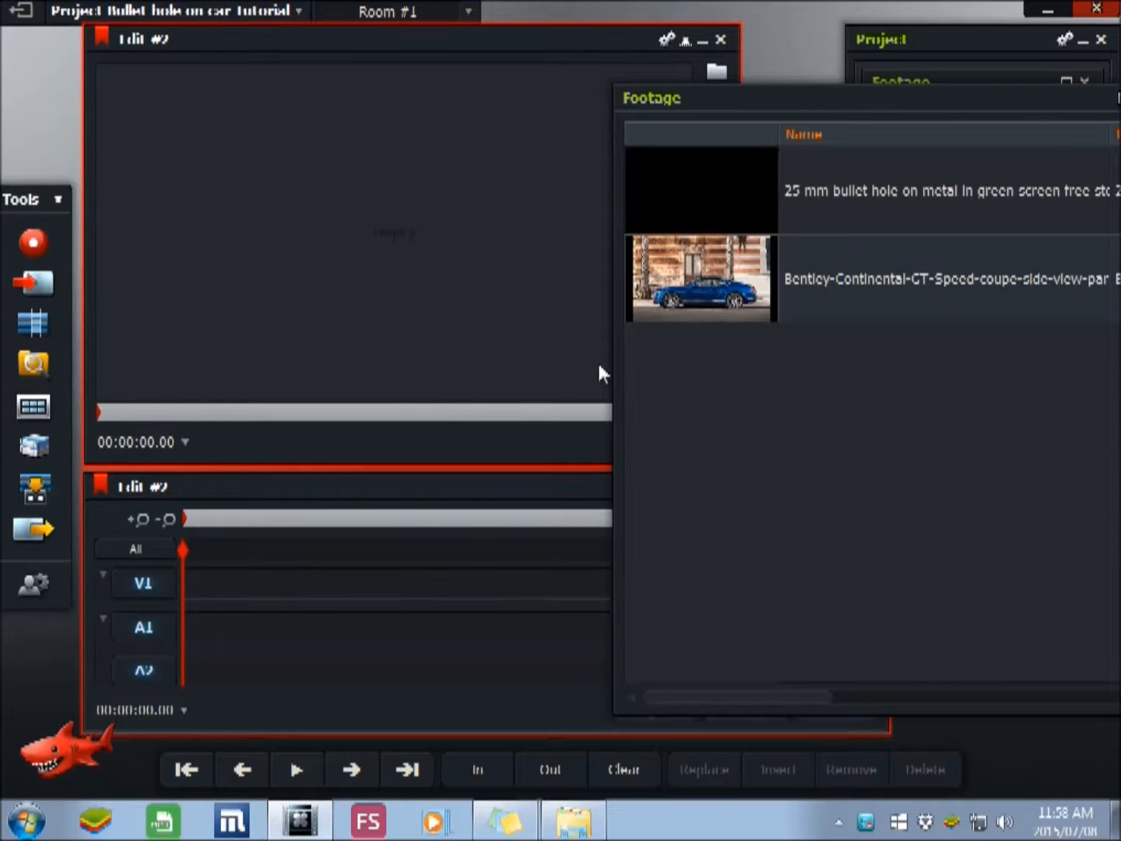
right_click(102, 592)
left_click(152, 501)
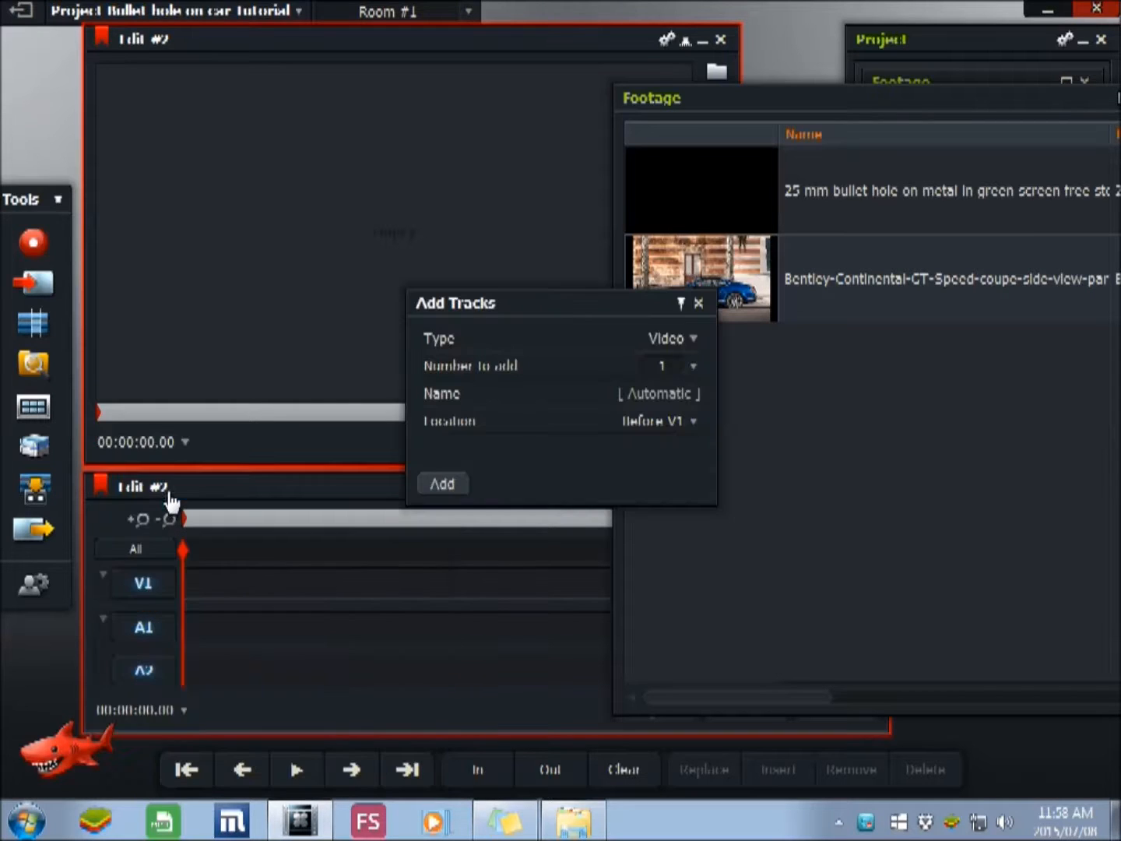
left_click(442, 485)
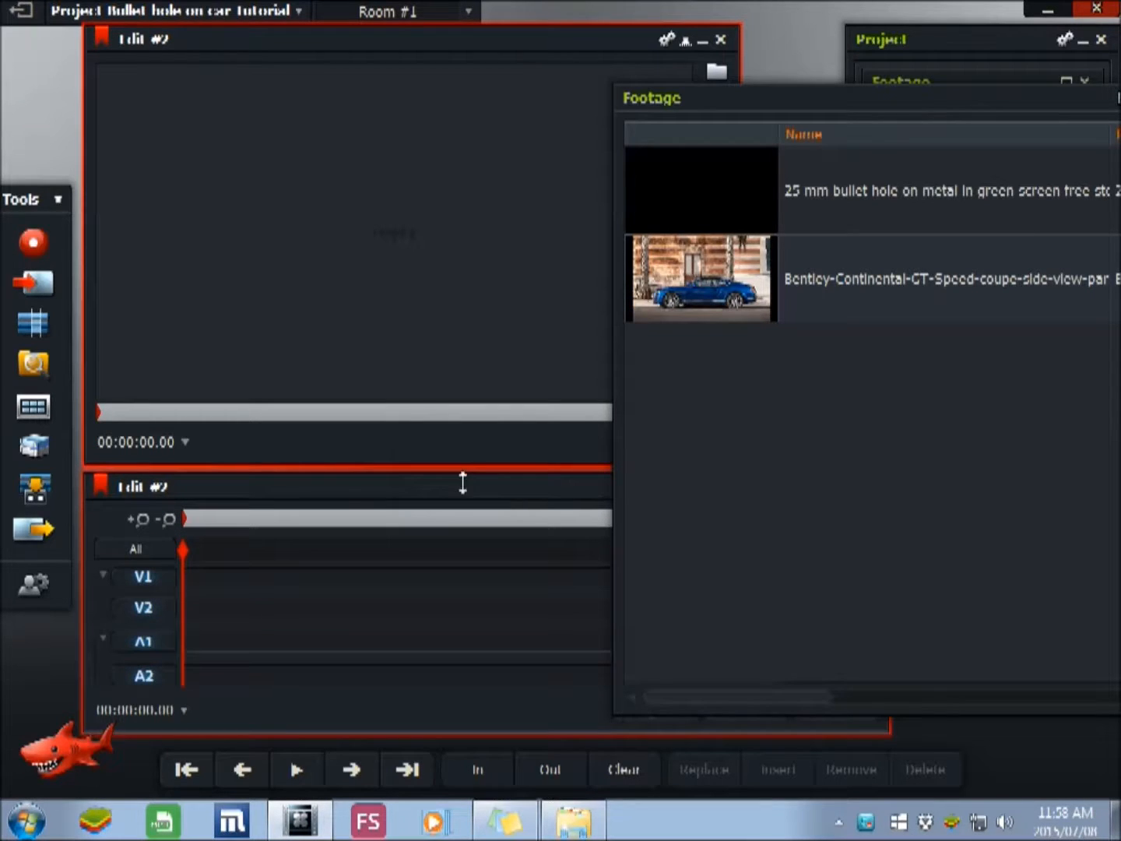
Place the Bentley clip at the start of track V2, deselect tracks V1, A1 and A2, and close the Footage bin.
left_click_drag(730, 330, 237, 612)
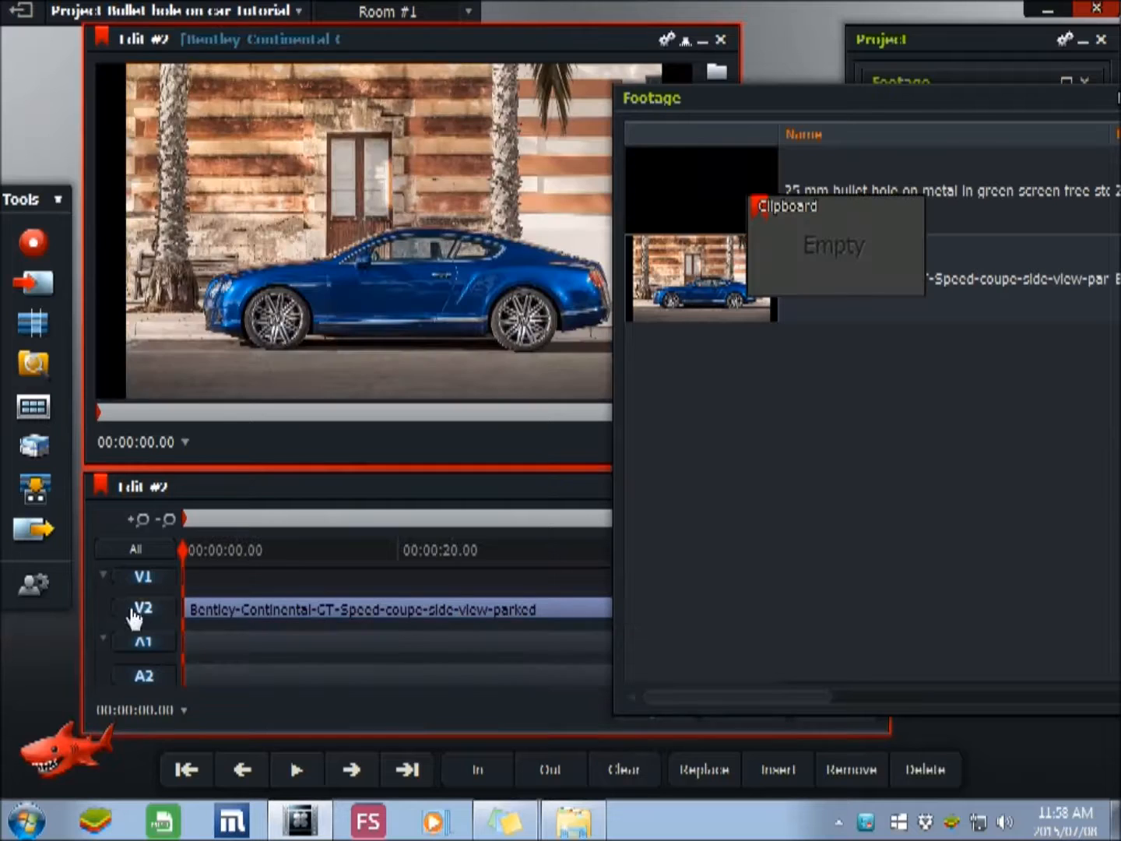
left_click(142, 579)
left_click(144, 644)
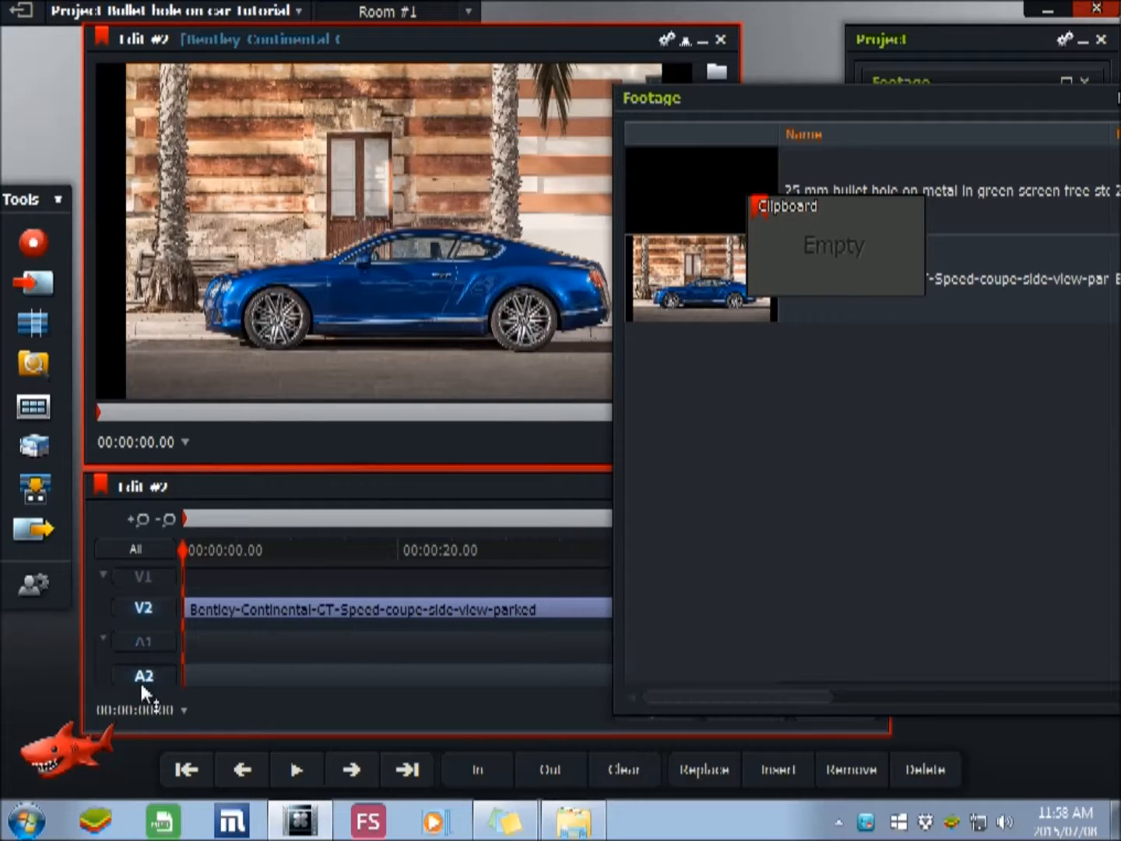
left_click(144, 677)
left_click_drag(949, 107, 554, 120)
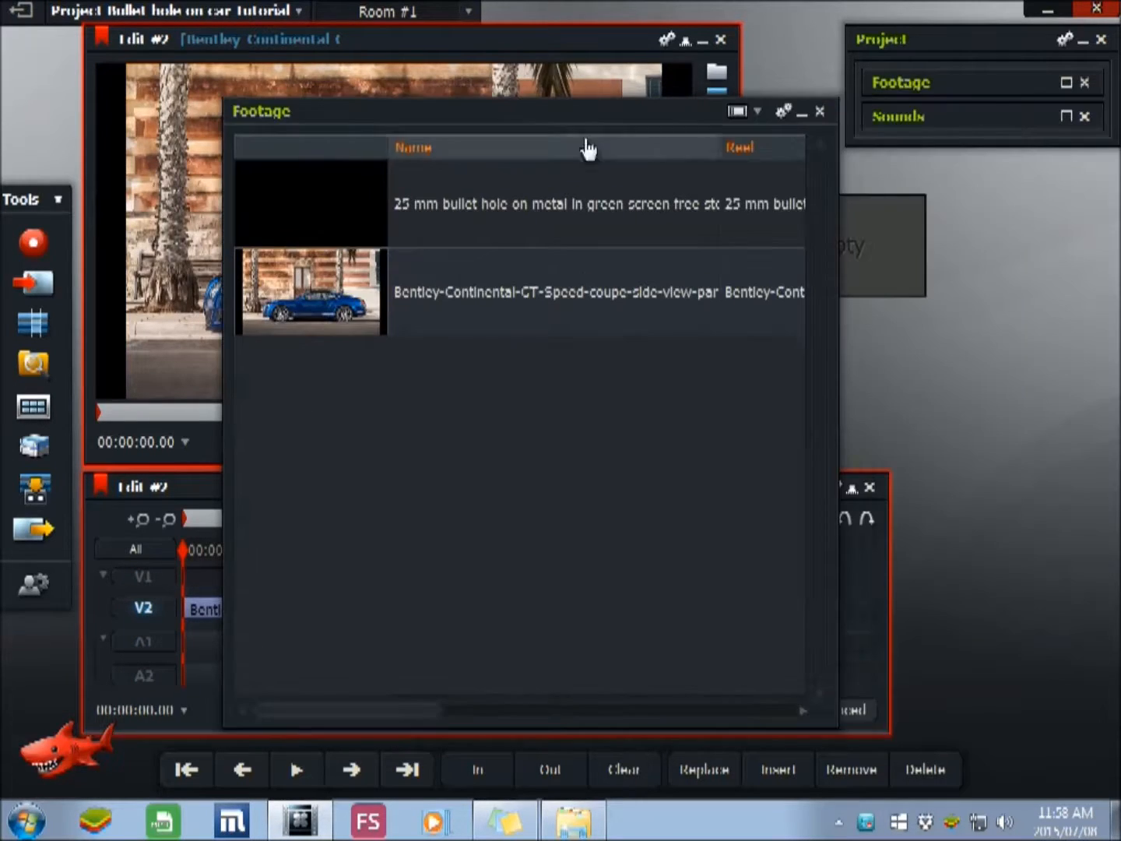
left_click(819, 111)
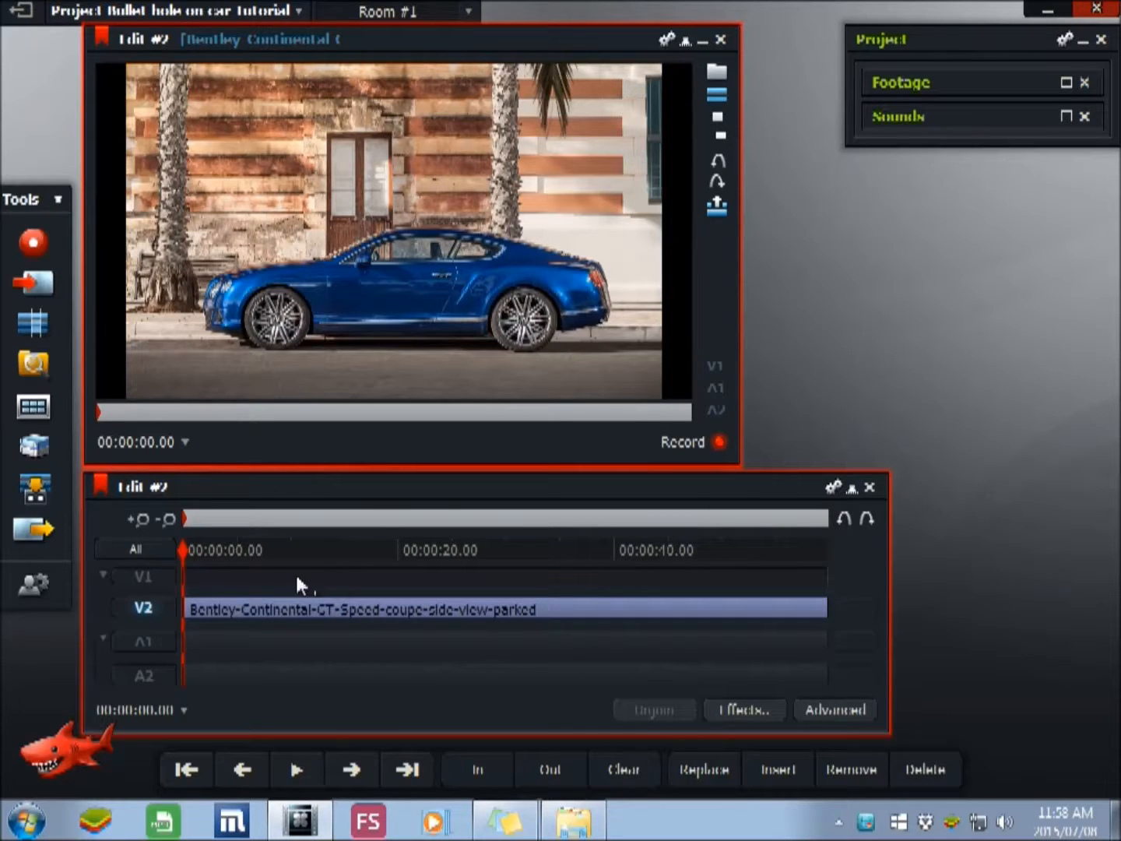
Mark the Bentley clip from its start to its end, and move the playhead to about 31 seconds.
left_click_drag(183, 546, 91, 570)
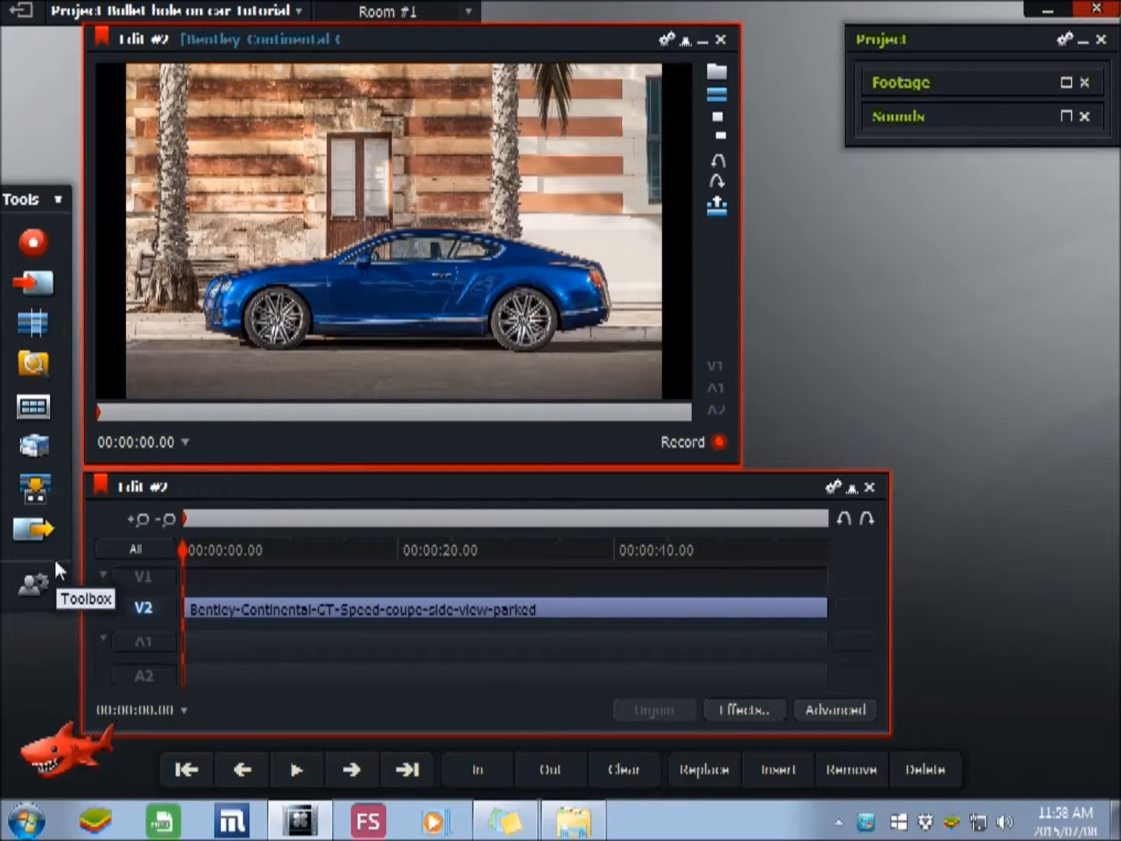
left_click_drag(183, 546, 126, 561)
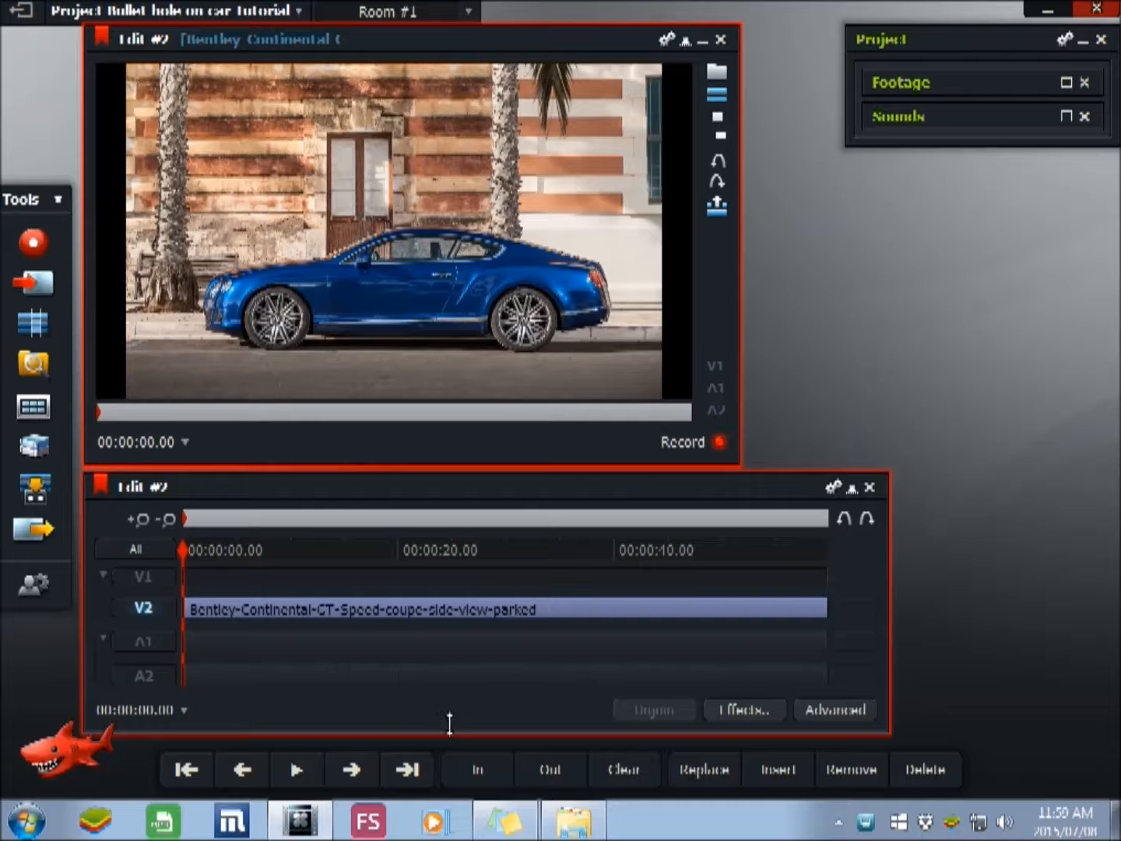
left_click(407, 769)
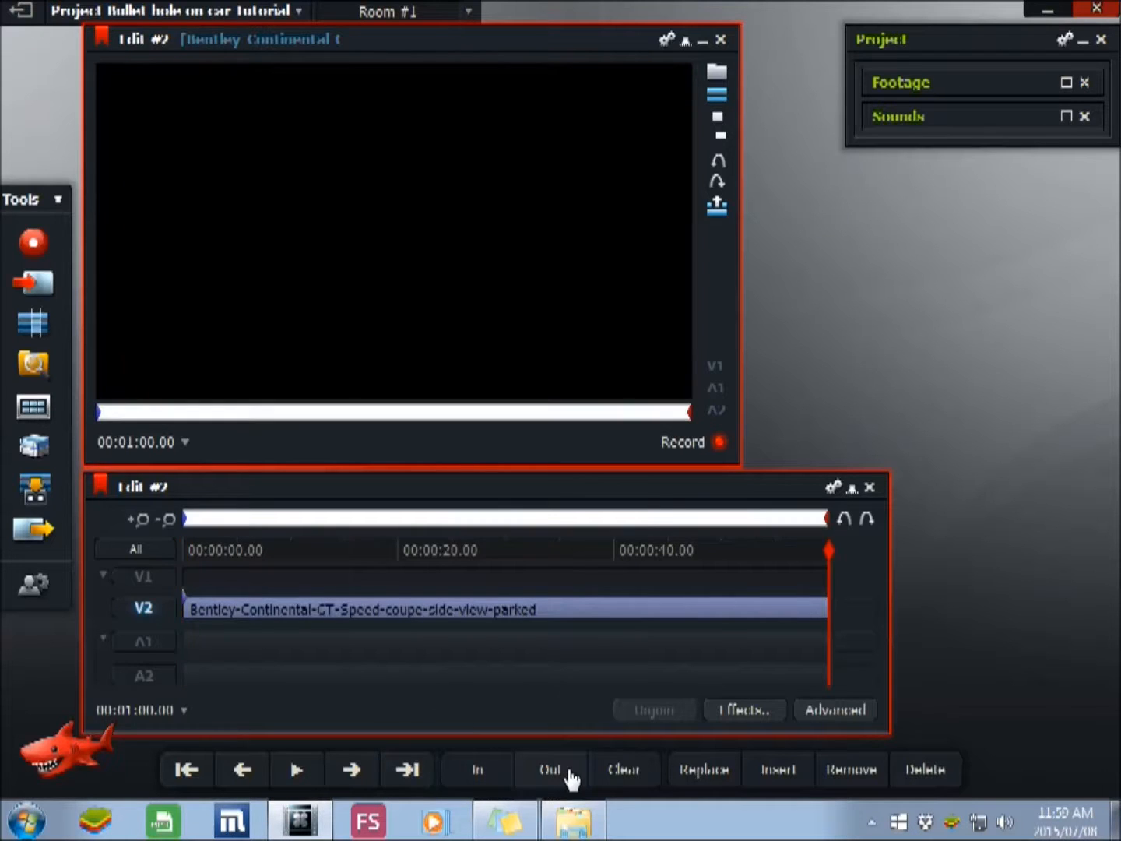
left_click_drag(828, 570, 524, 551)
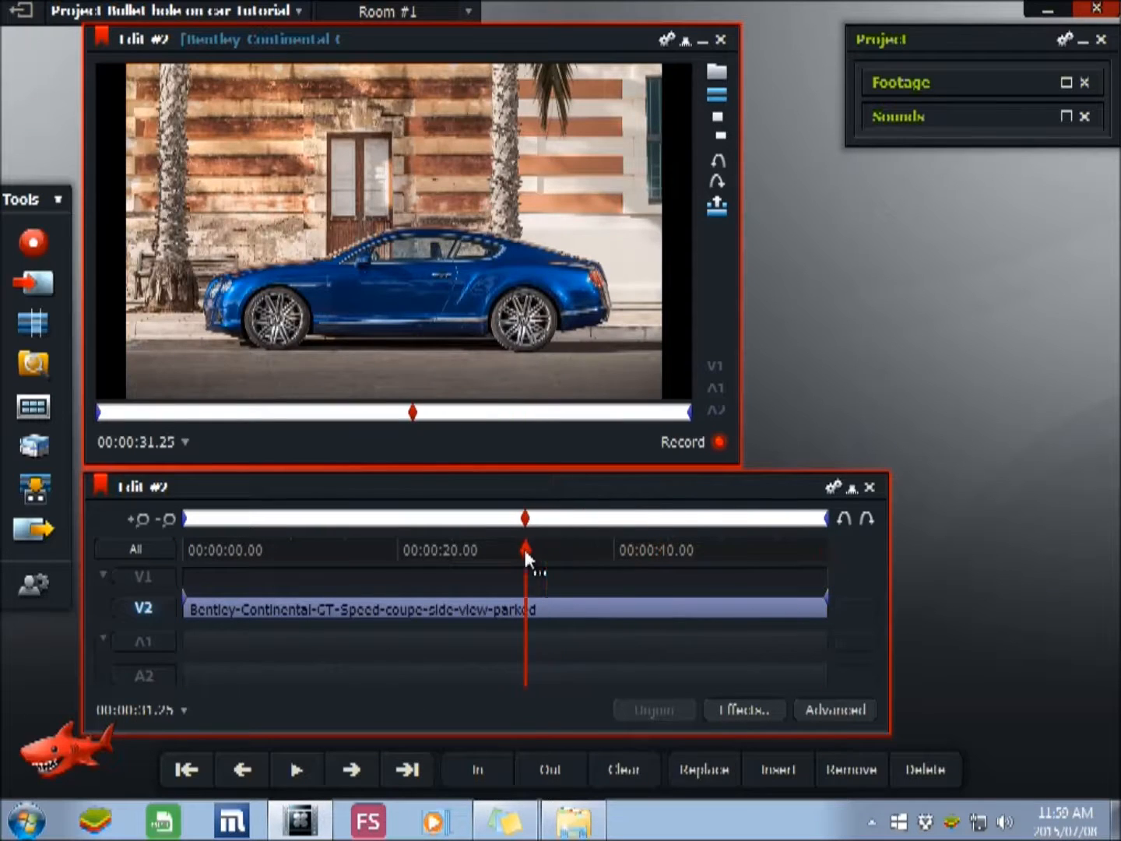
Apply the DVE effect from the DVEs video category to the marked section of the Bentley clip.
left_click(747, 715)
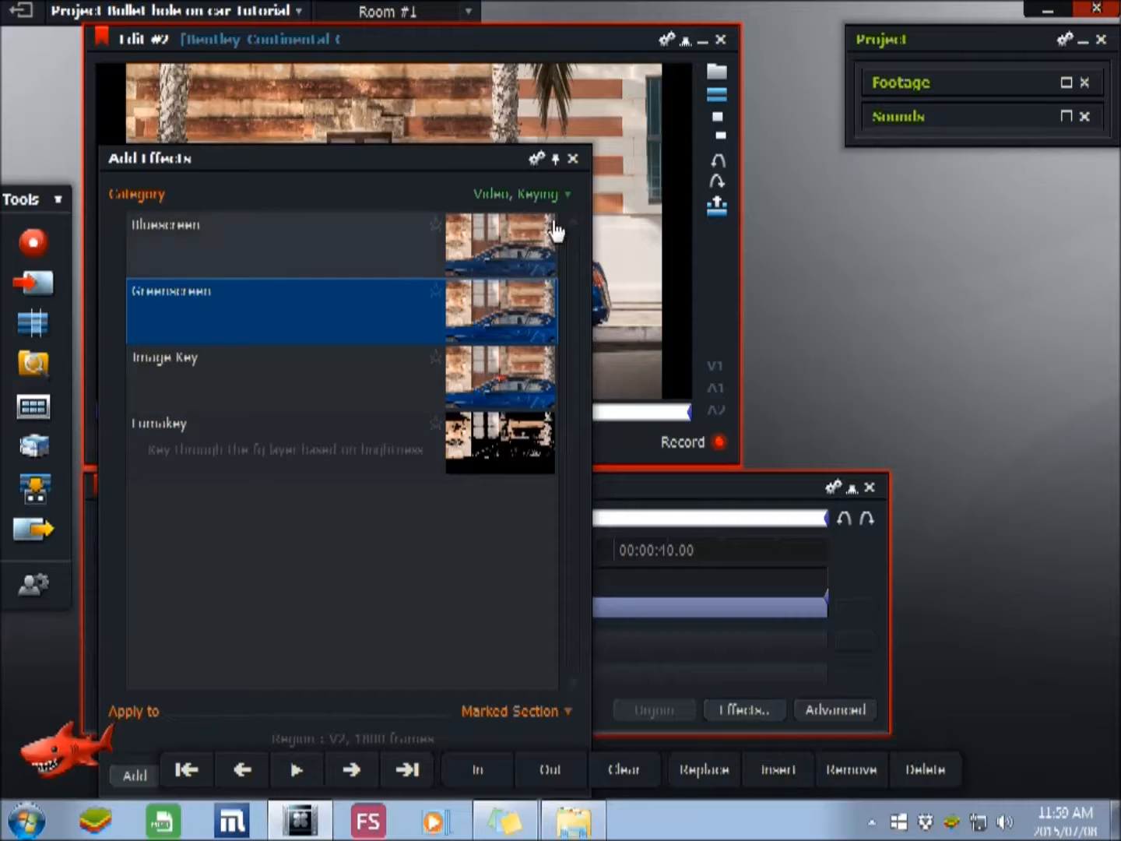
left_click(555, 194)
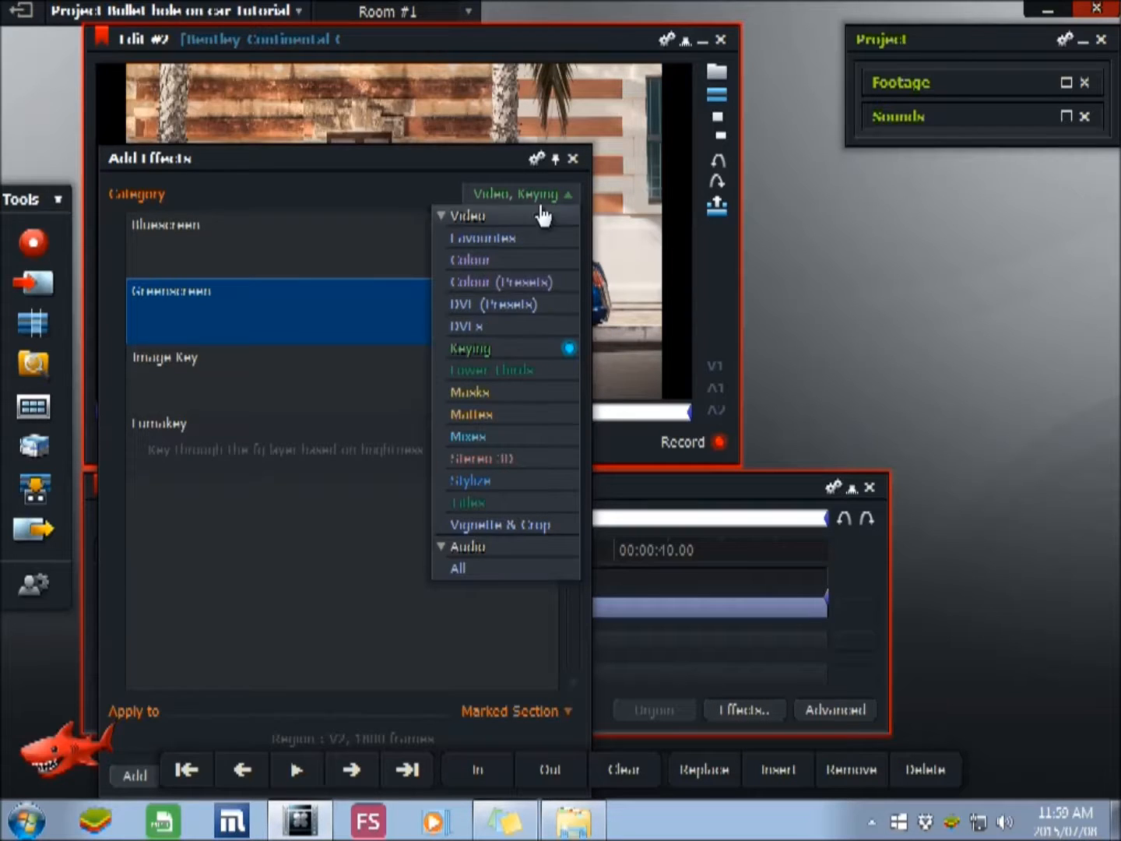
left_click(468, 327)
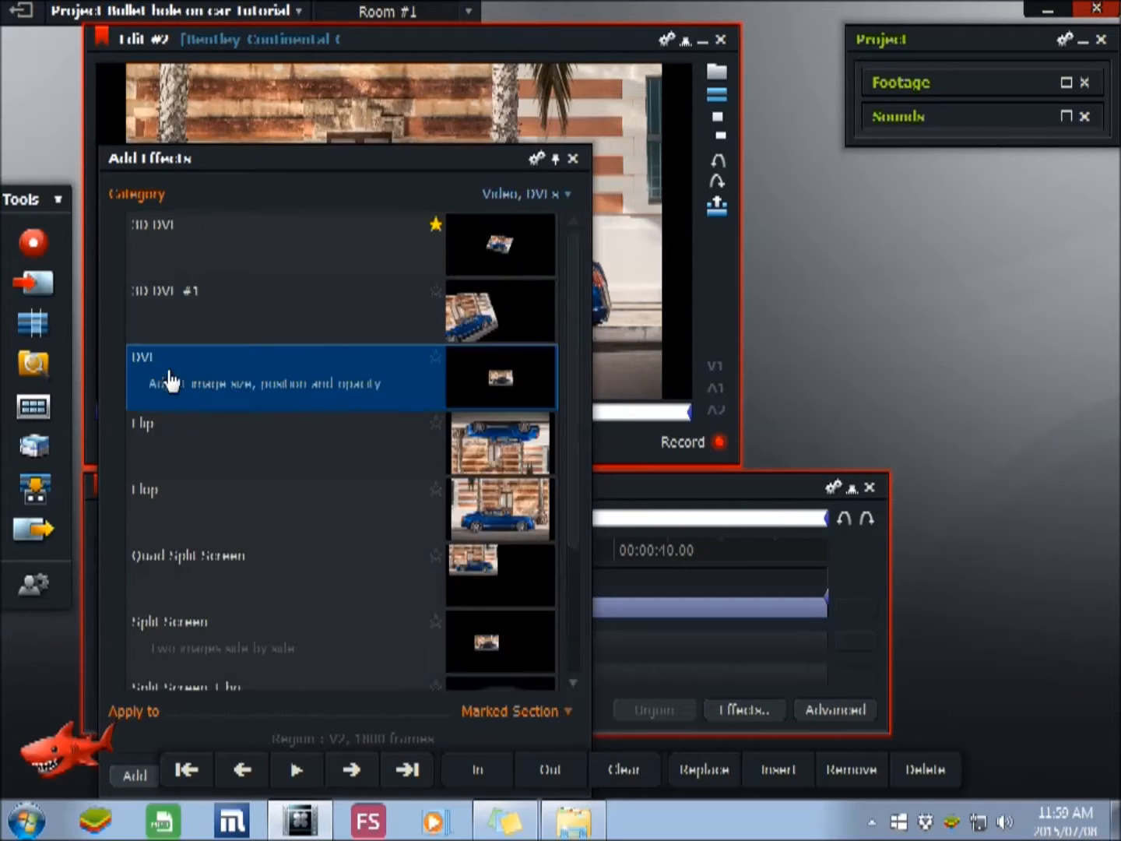
double_click(168, 382)
left_click(574, 159)
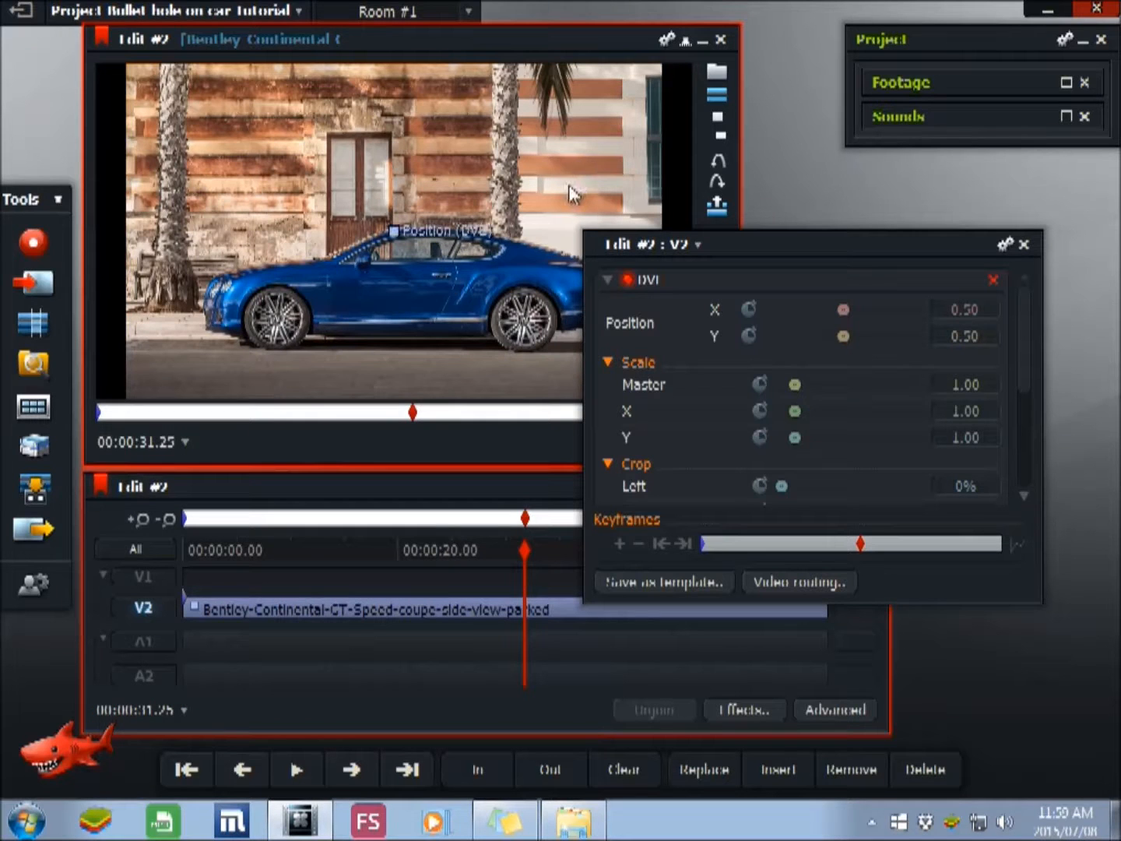
Set the Bentley clip's DVE master scale to 1.29 and position to X 0.47, Y 0.62, and close the effect settings.
left_click_drag(801, 381, 805, 381)
left_click_drag(812, 249, 806, 434)
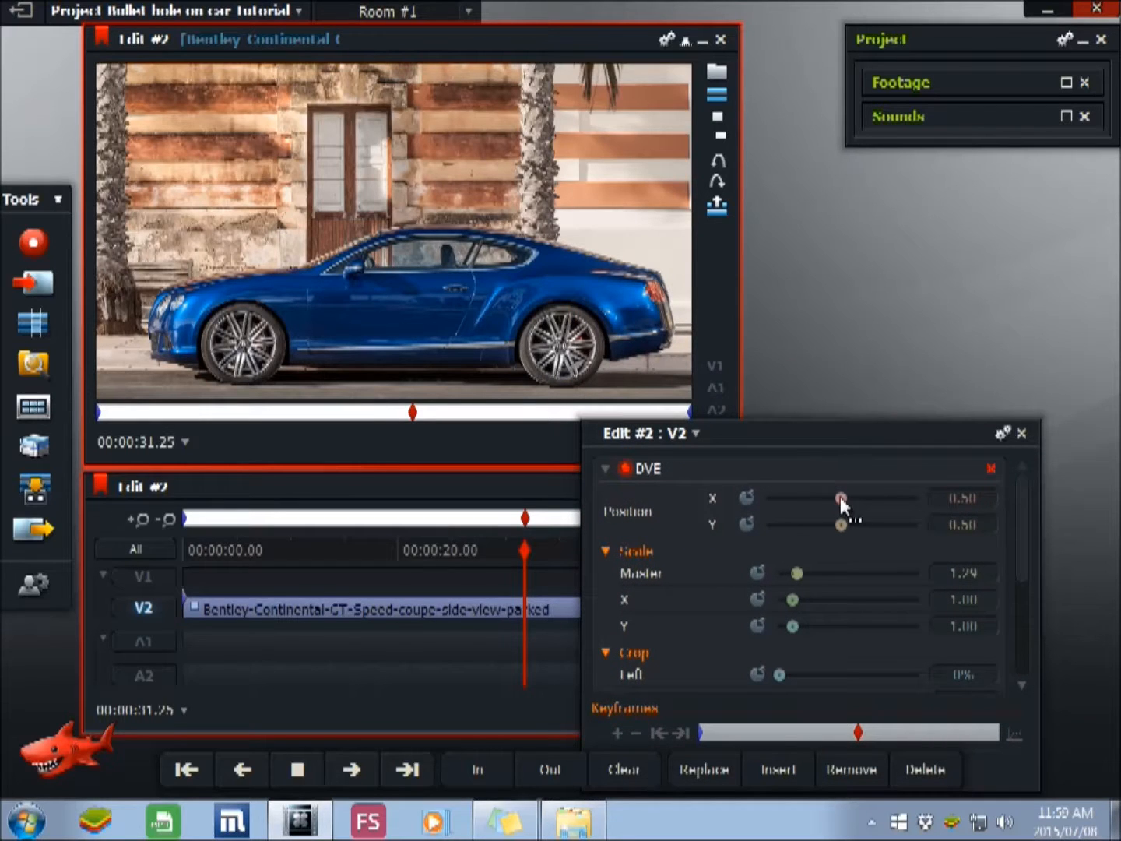
left_click_drag(839, 496, 849, 531)
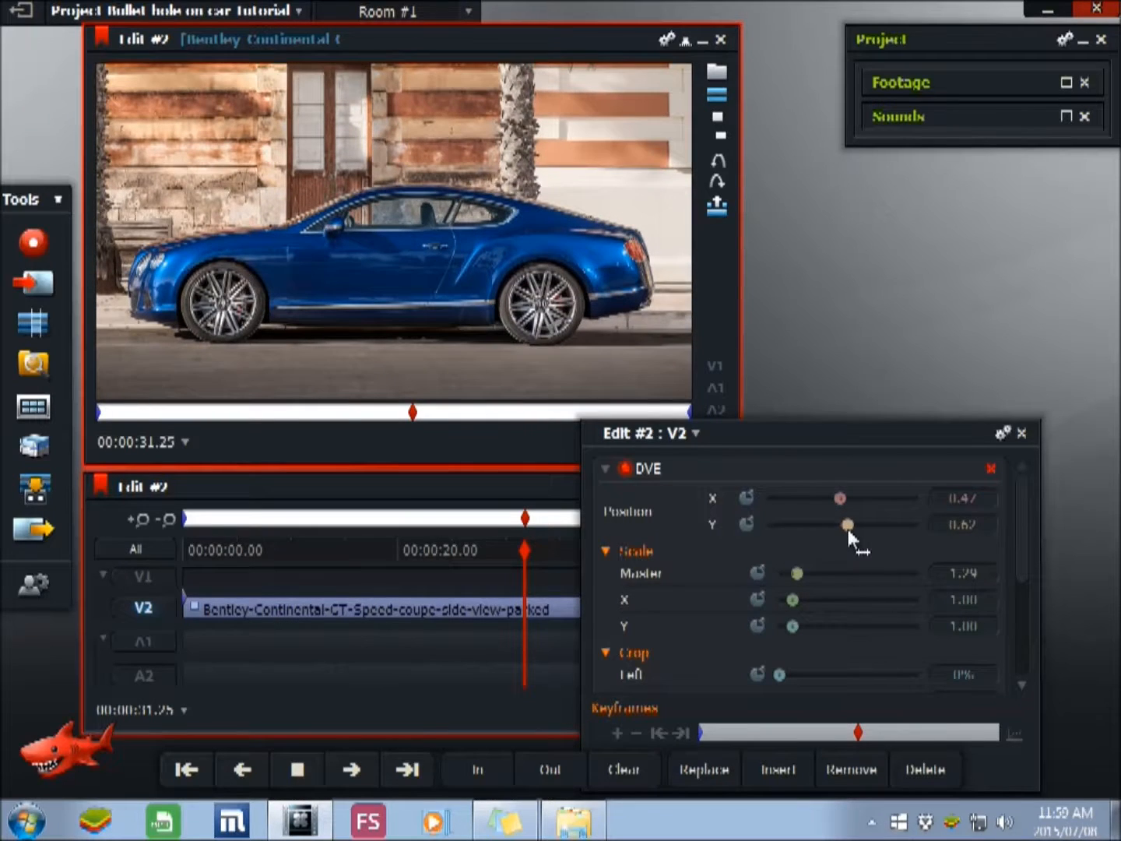
left_click(1022, 433)
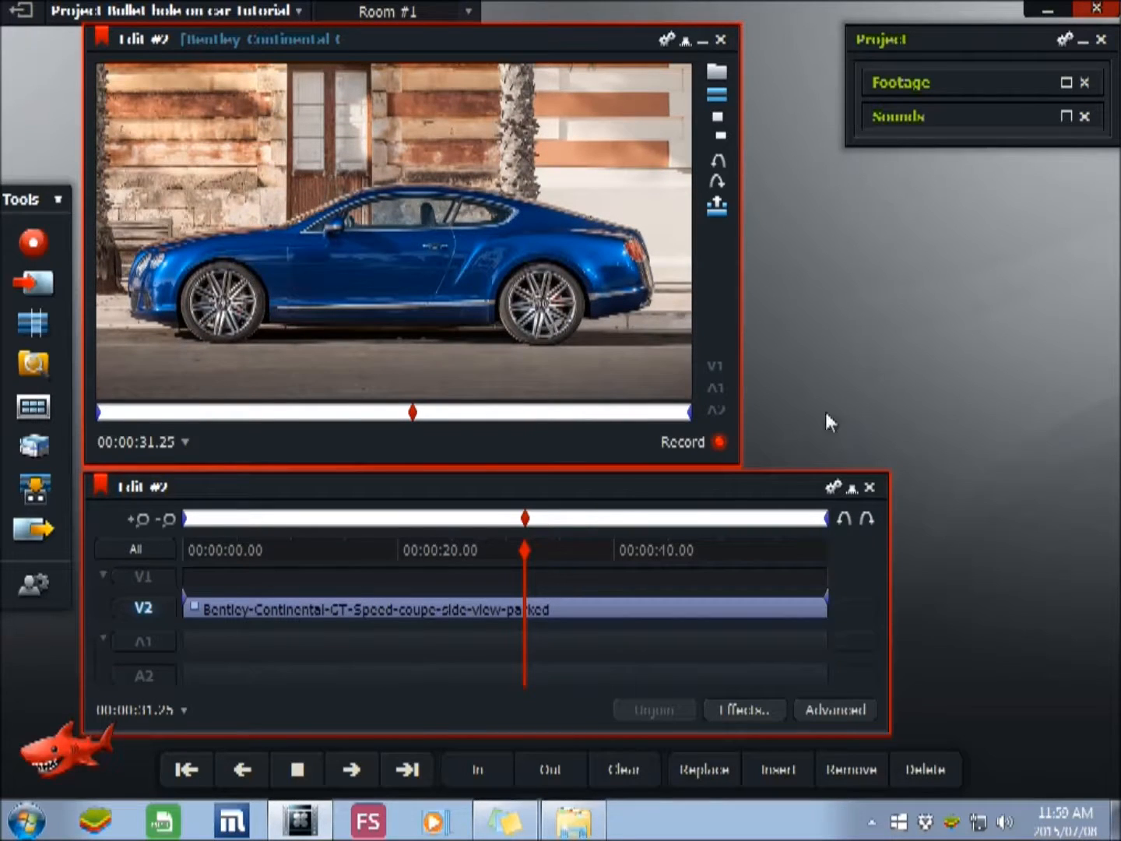
With only track V1 enabled, place the 25 mm bullet hole clip at the start of V1 and close the Footage bin.
left_click(141, 607)
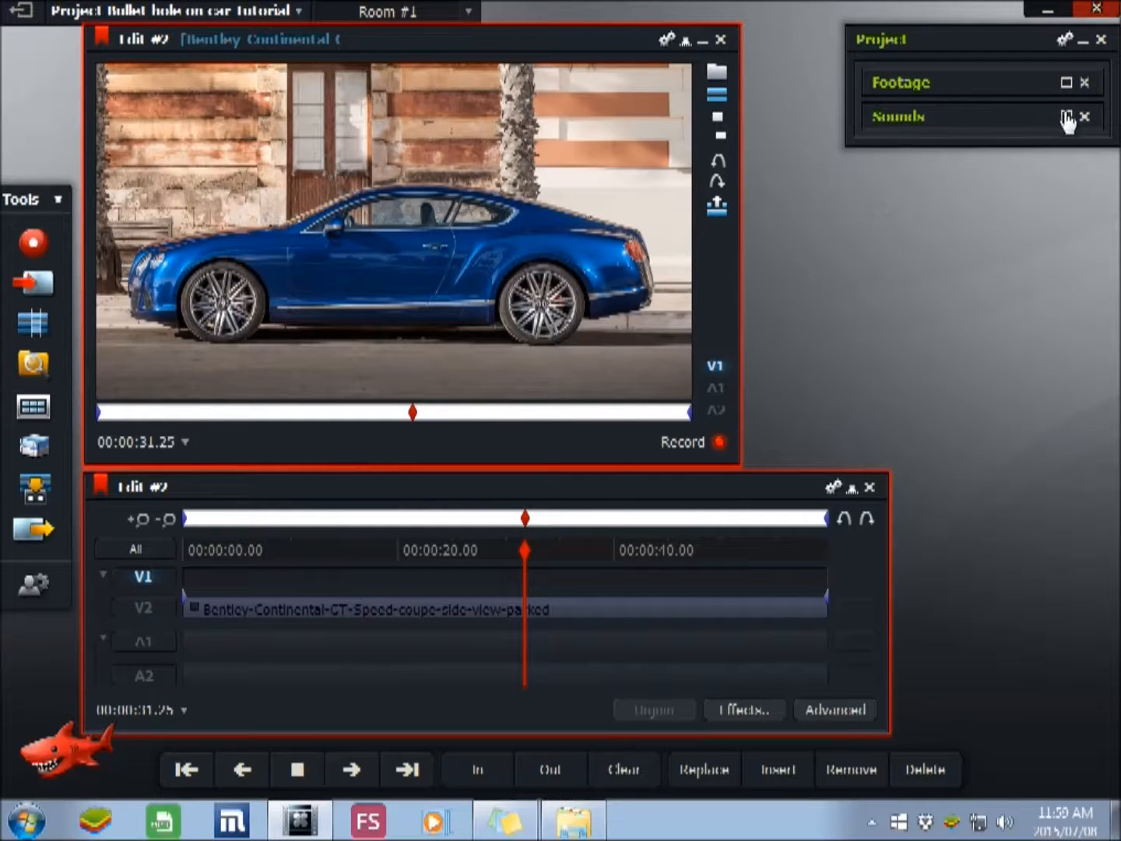
left_click(1066, 87)
left_click_drag(247, 195, 808, 188)
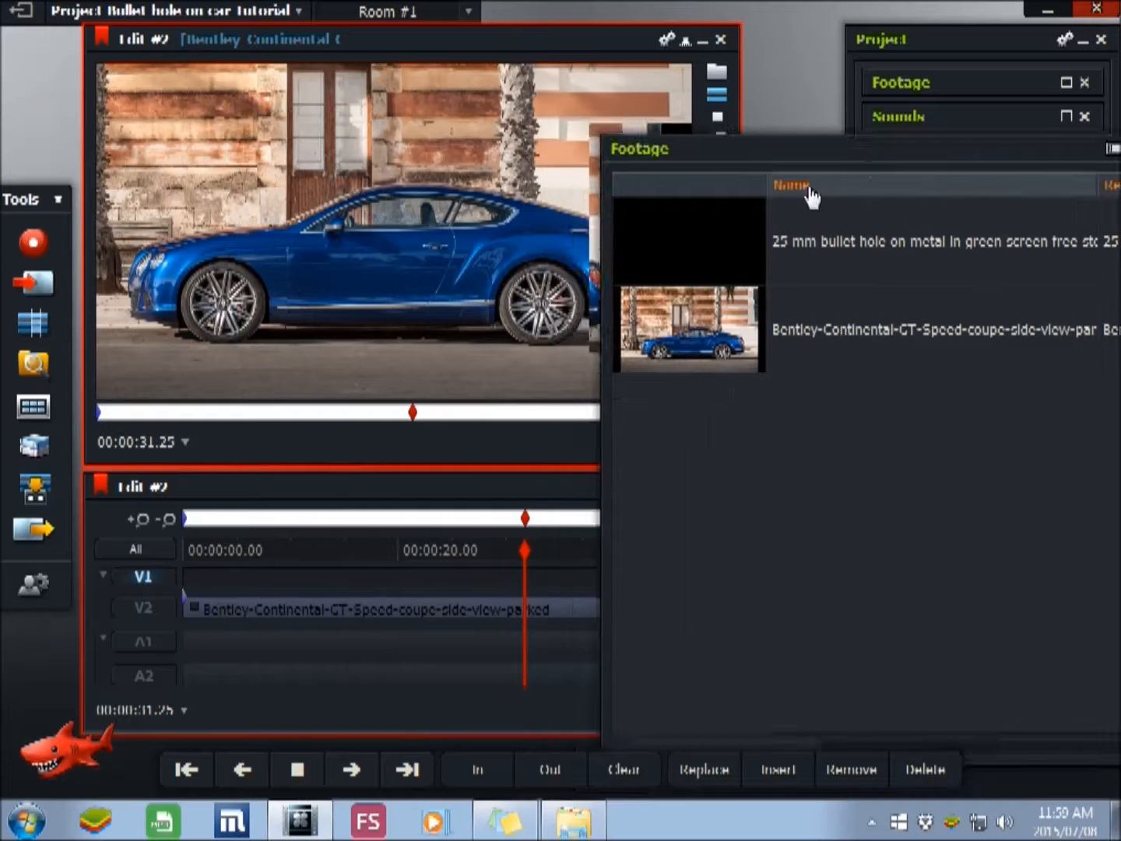
left_click_drag(638, 280, 187, 582)
left_click_drag(1047, 193, 873, 162)
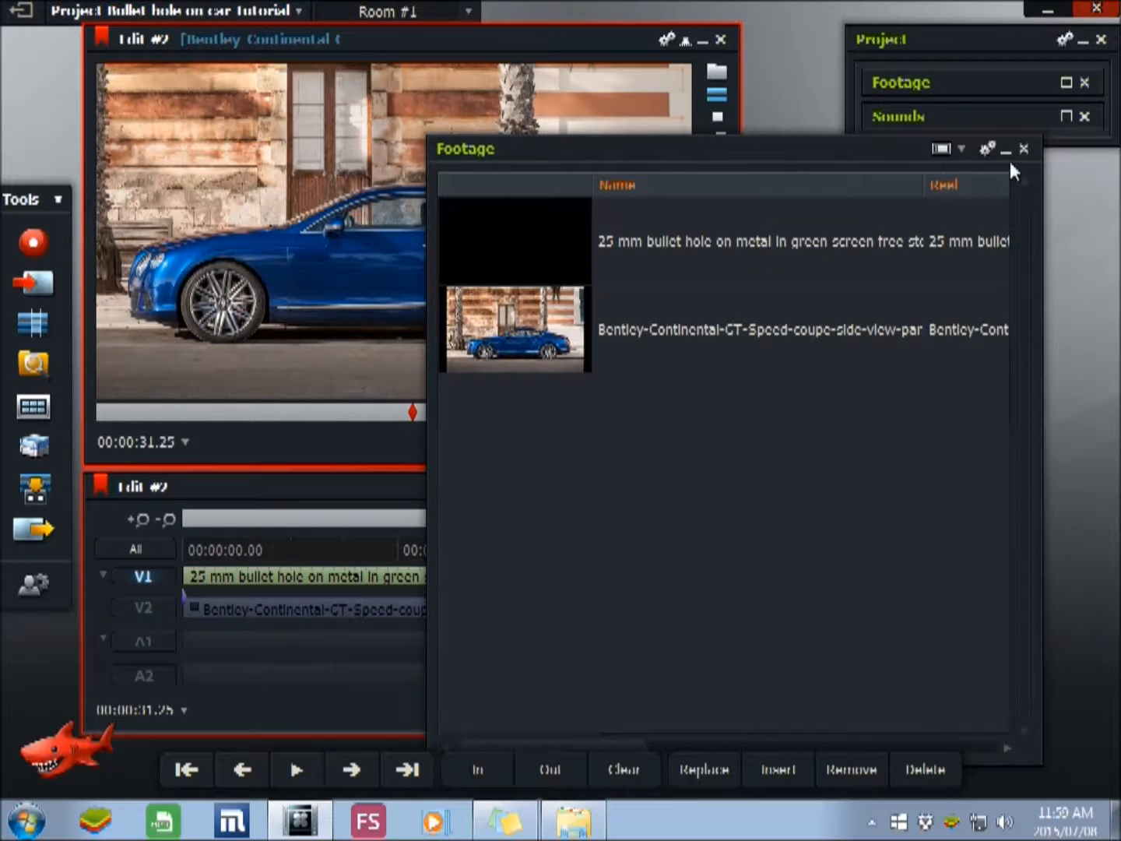
left_click(1024, 148)
left_click(914, 205)
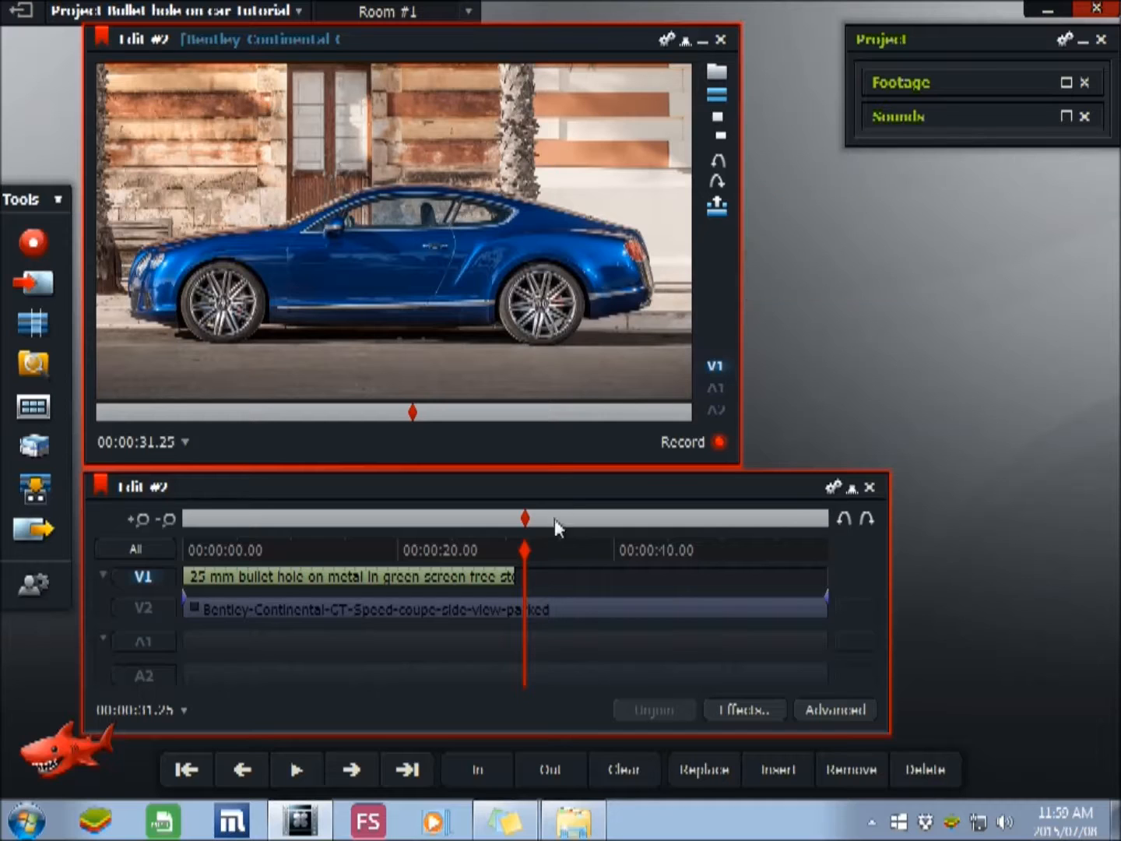
Mark the bullet hole clip's intro on V1 from the start to about 10 seconds and delete it.
left_click_drag(525, 548, 296, 573)
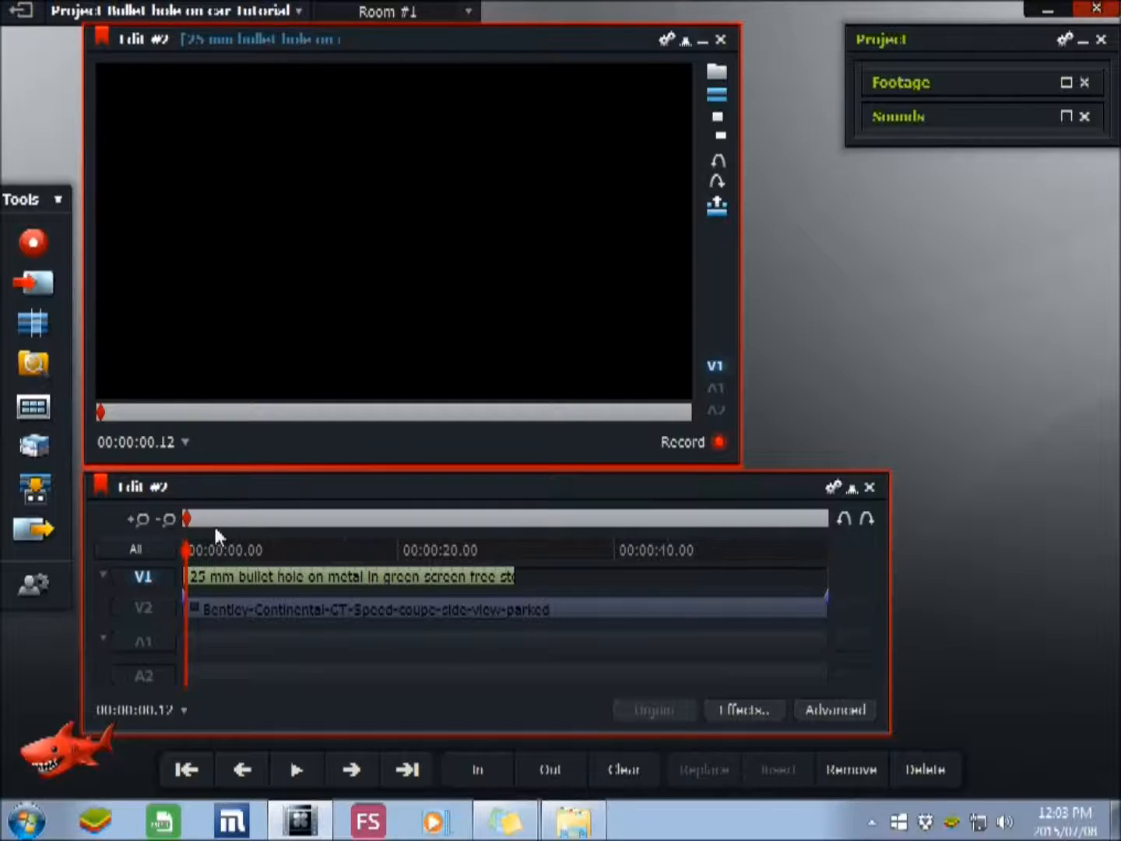
left_click_drag(190, 548, 248, 554)
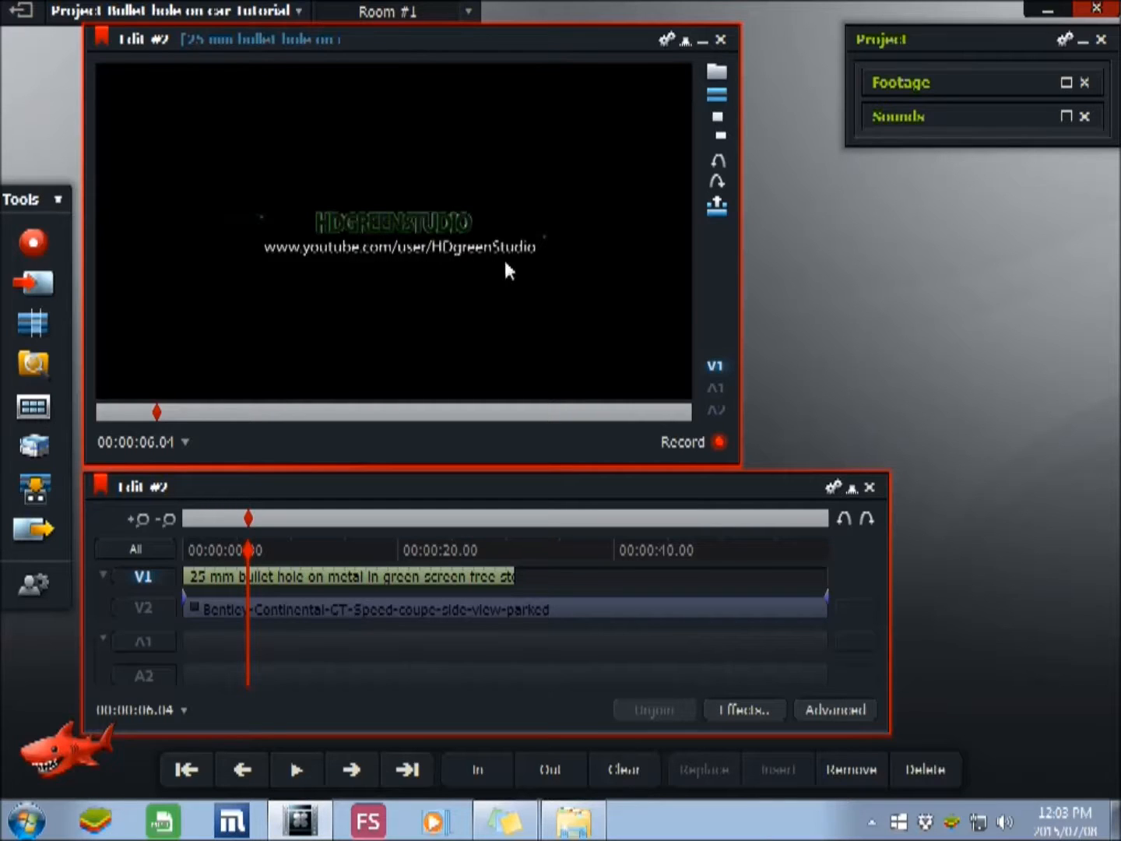
left_click_drag(249, 550, 127, 549)
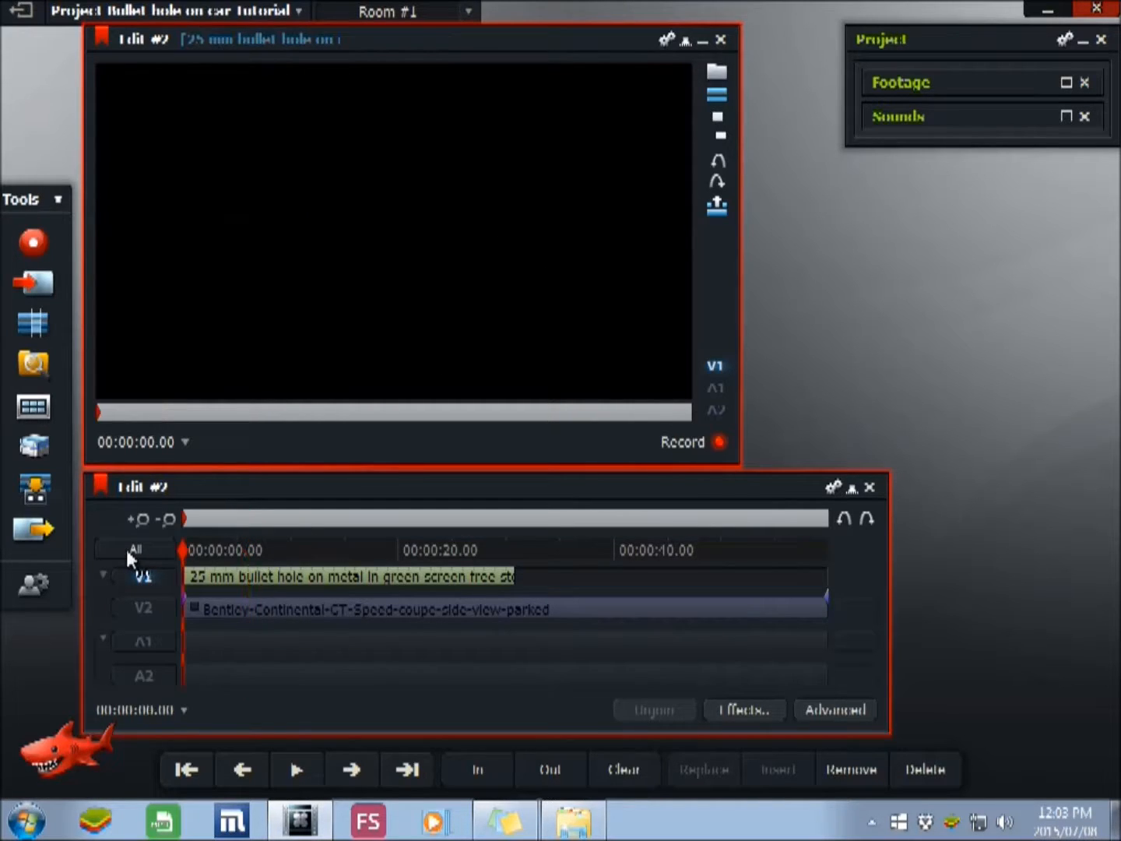
left_click(468, 778)
left_click_drag(185, 553, 293, 547)
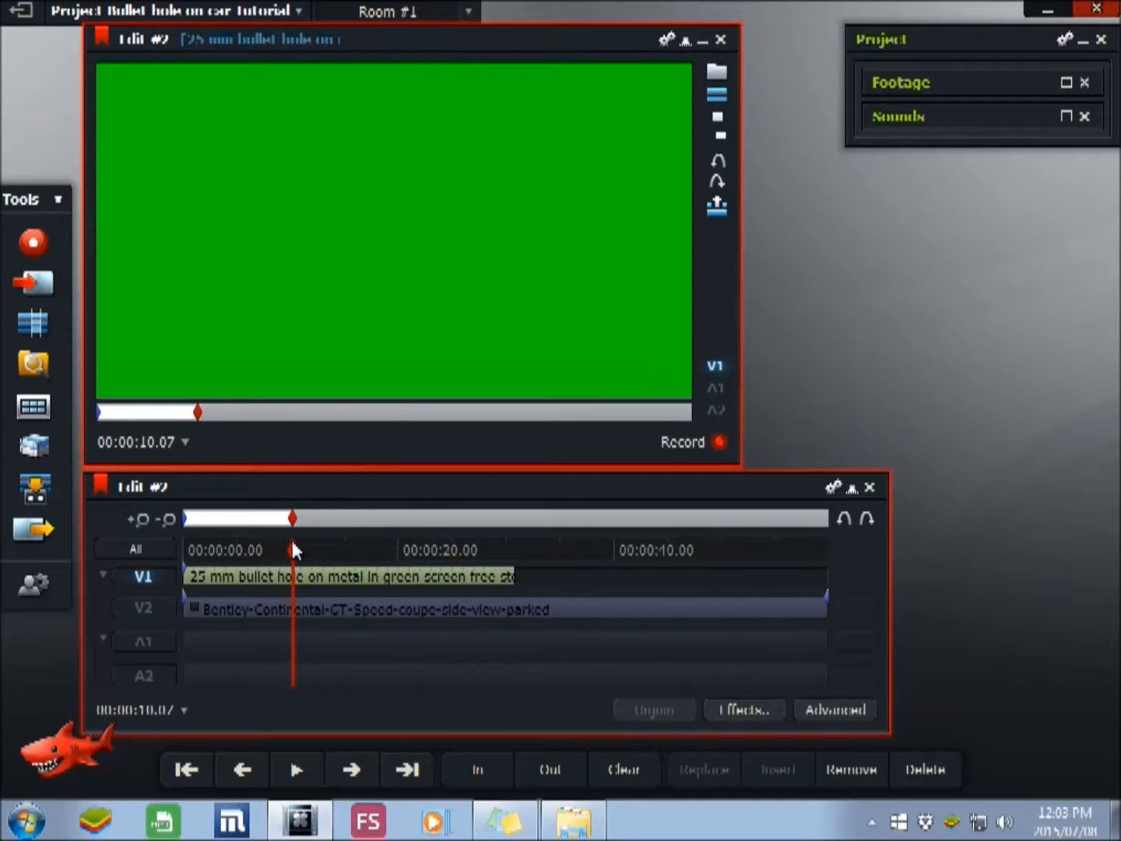
left_click(933, 778)
mouse_move(194, 552)
left_mouse_down()
mouse_move(393, 549)
mouse_move(215, 556)
mouse_move(403, 573)
mouse_move(190, 571)
left_mouse_up()
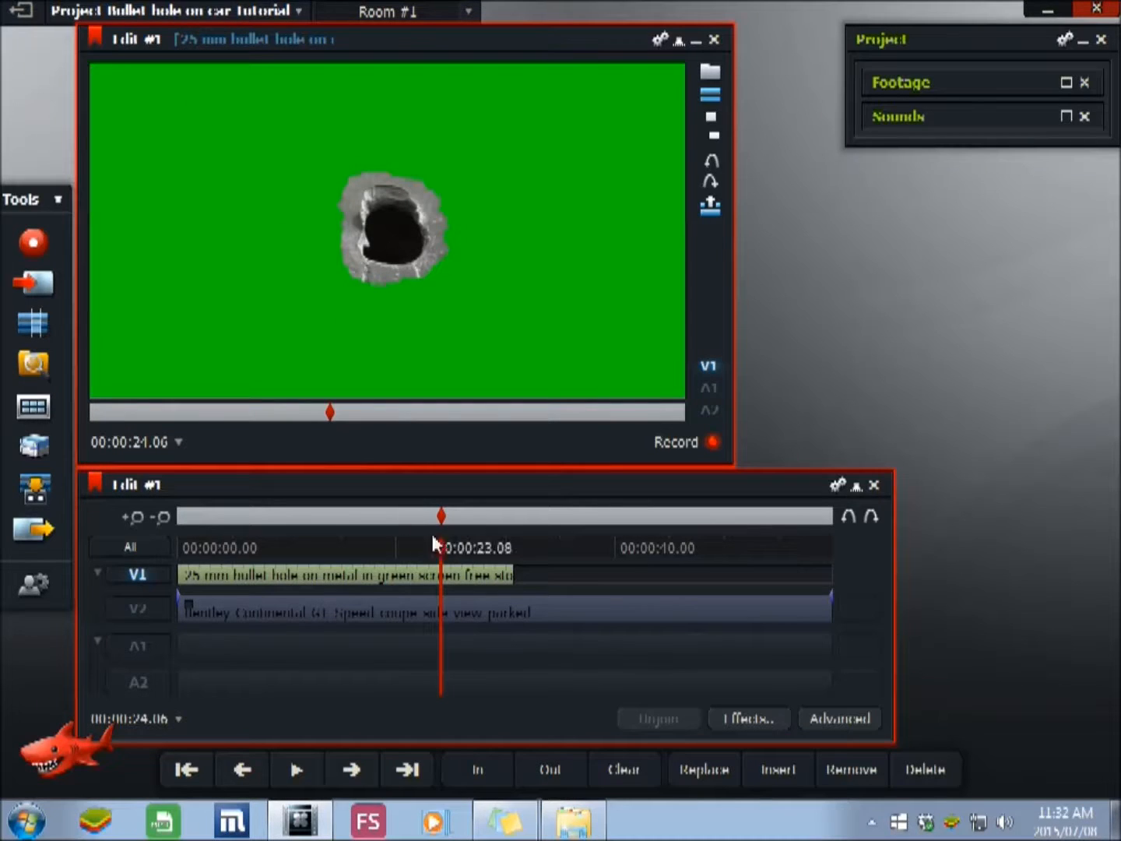
Mark the bullet hole clip on V1 from its start to its end, and move the playhead to about 00:00:17.19.
left_click_drag(439, 546, 169, 550)
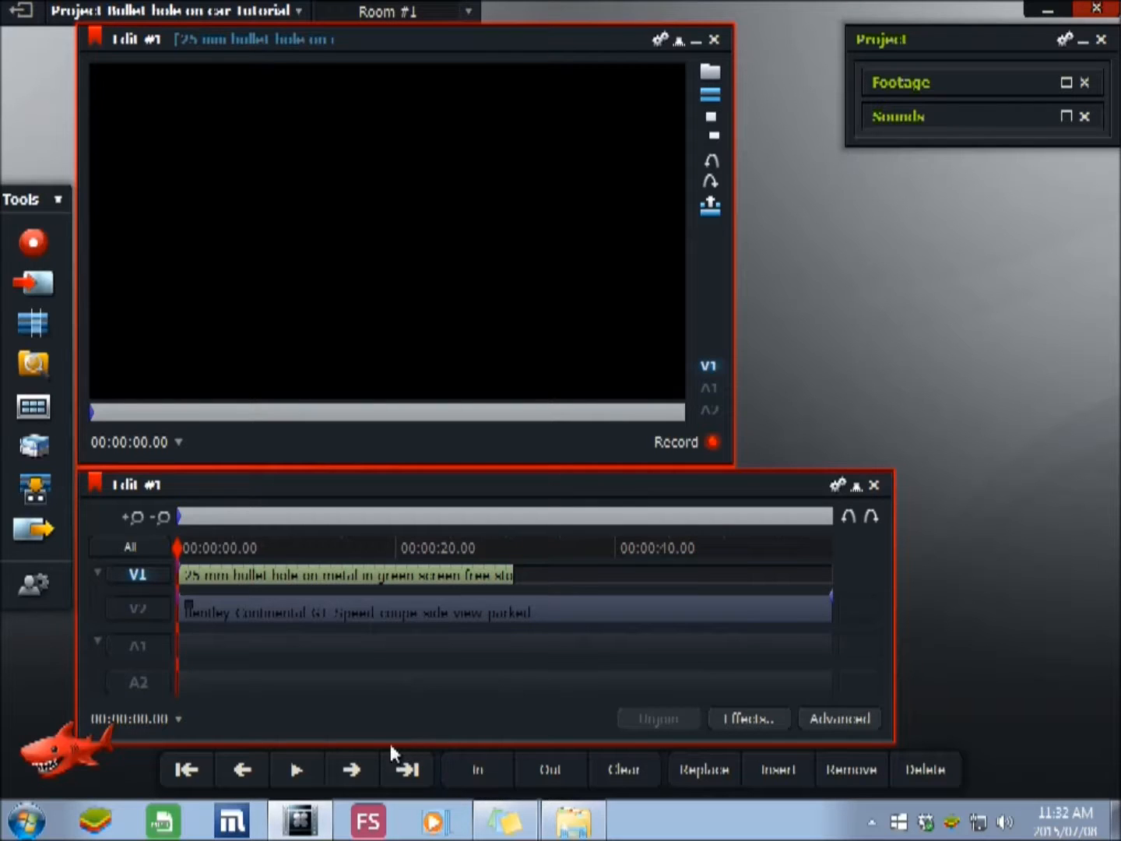
left_click(406, 768)
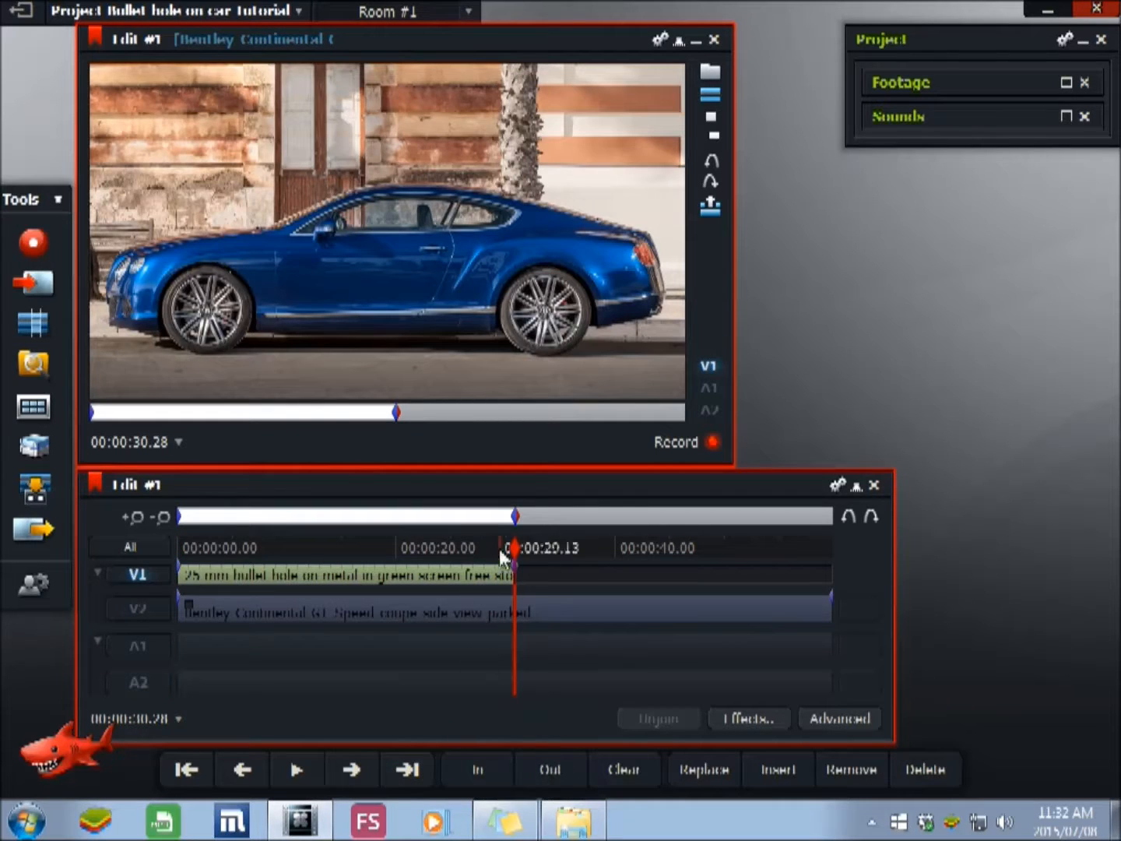
left_click_drag(510, 542, 369, 547)
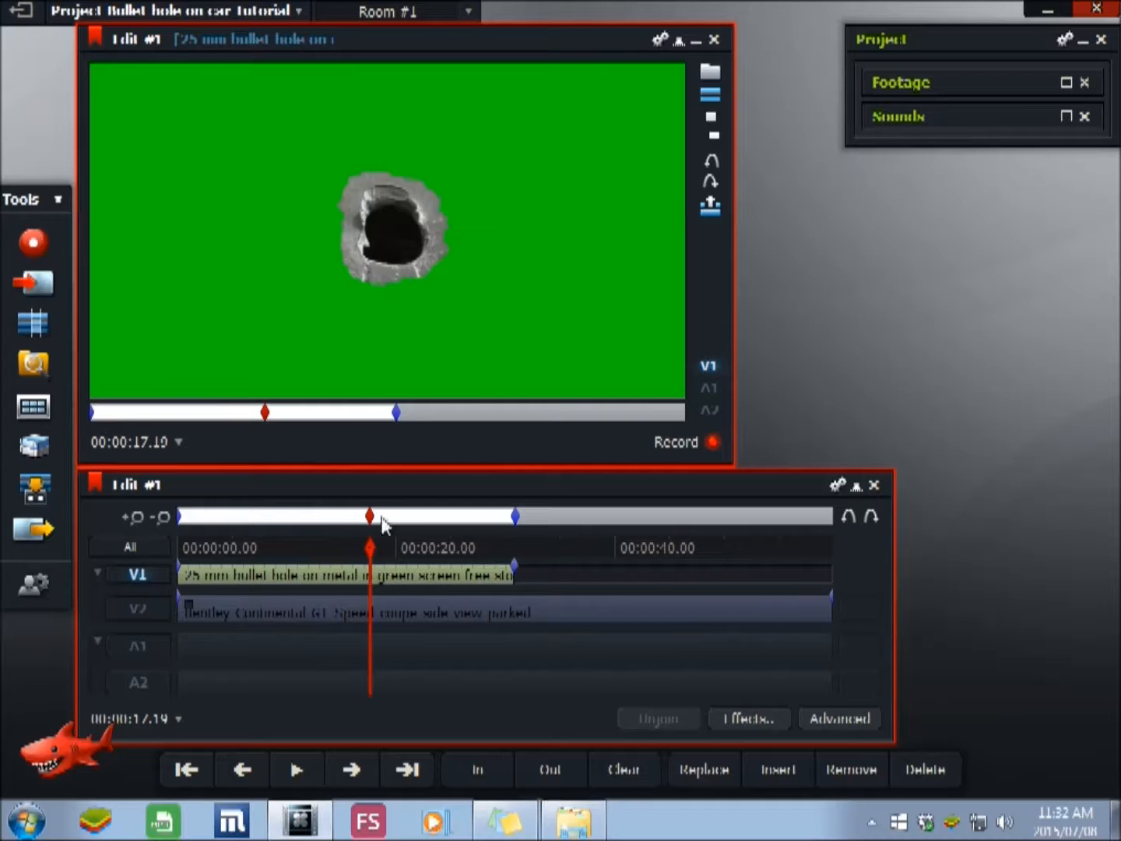
Apply the DVE effect to the marked bullet hole clip and move its settings window clear of the bullet hole image.
left_click(749, 717)
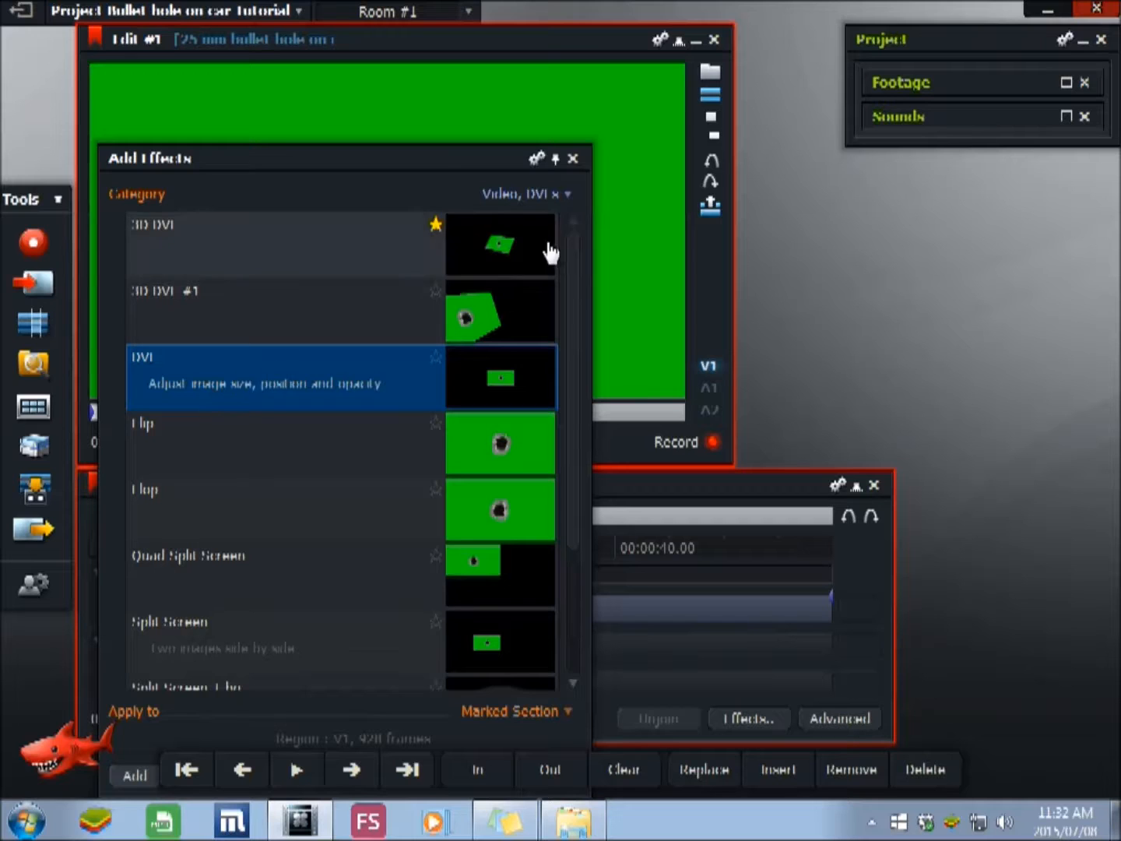
left_click(554, 205)
left_click(483, 326)
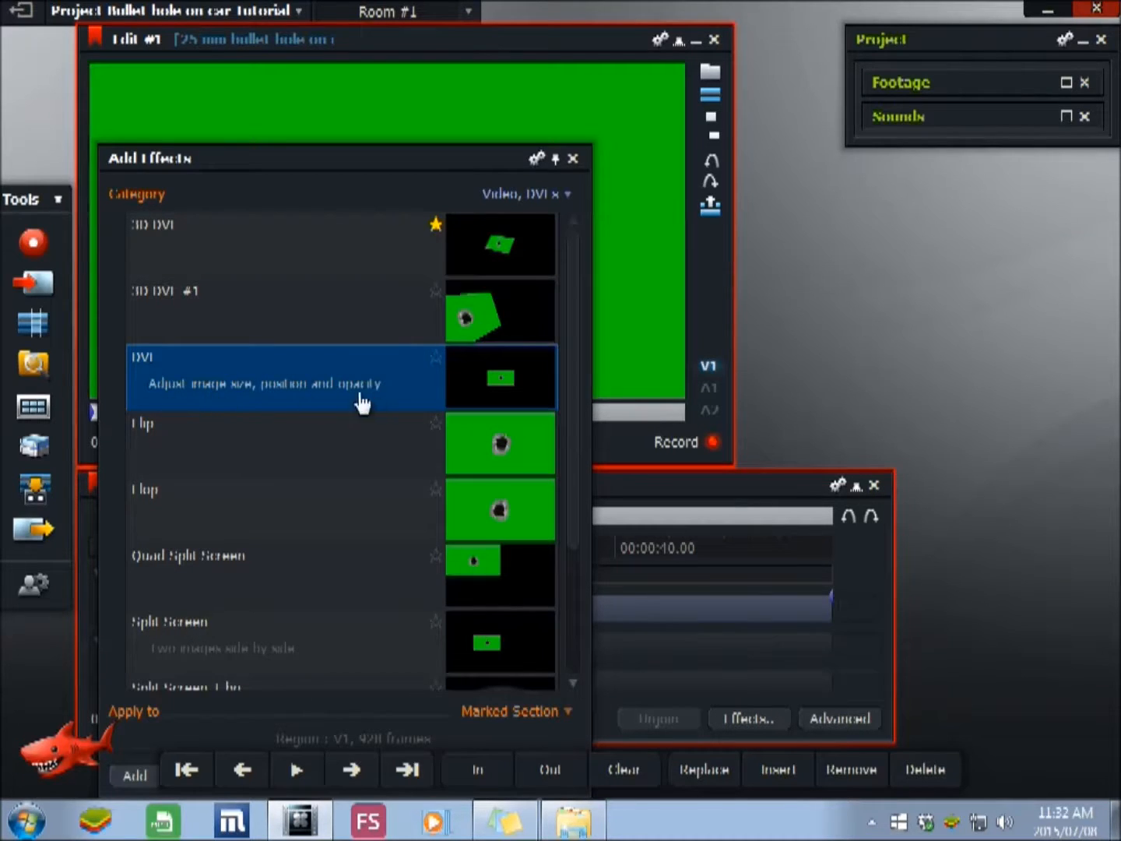
double_click(215, 401)
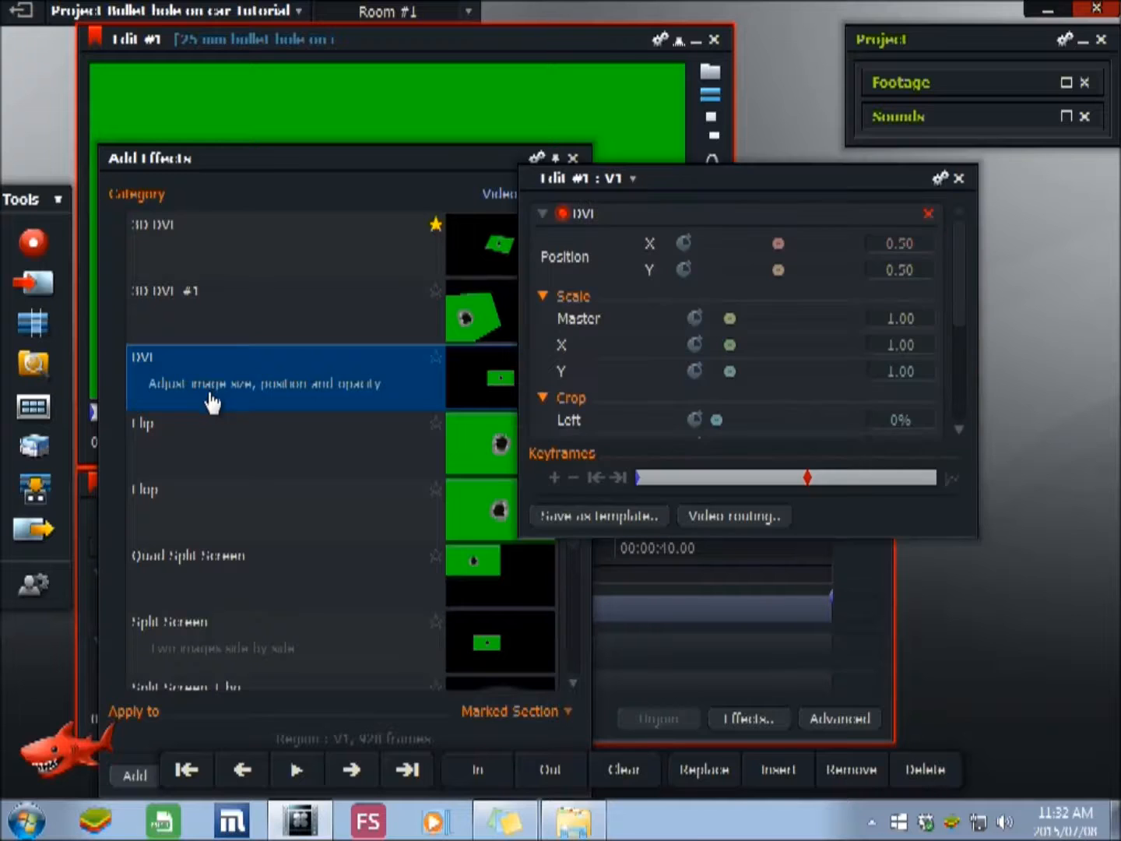
left_click(572, 158)
left_click_drag(684, 177, 824, 167)
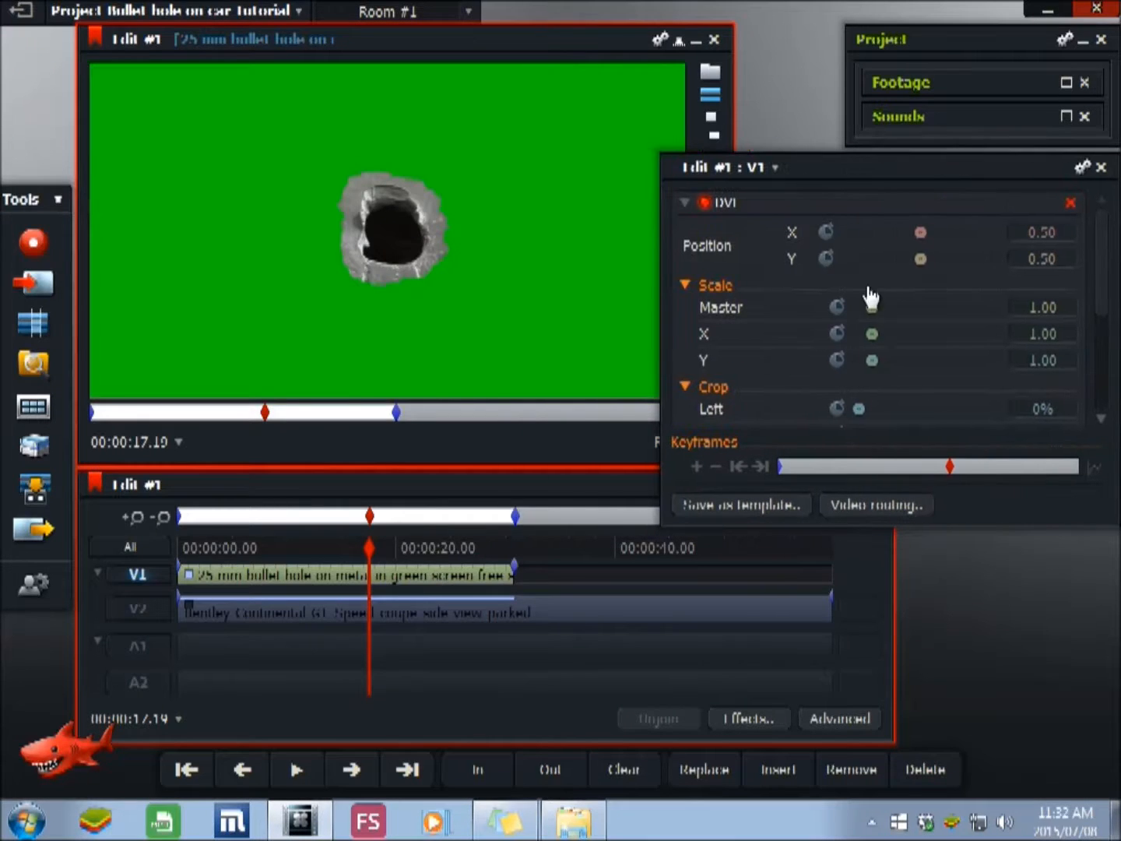
Set the bullet hole's DVE master scale to 0.05, position it on the car's side at about X 0.34, Y 0.41, and close the settings.
left_click_drag(872, 310, 861, 310)
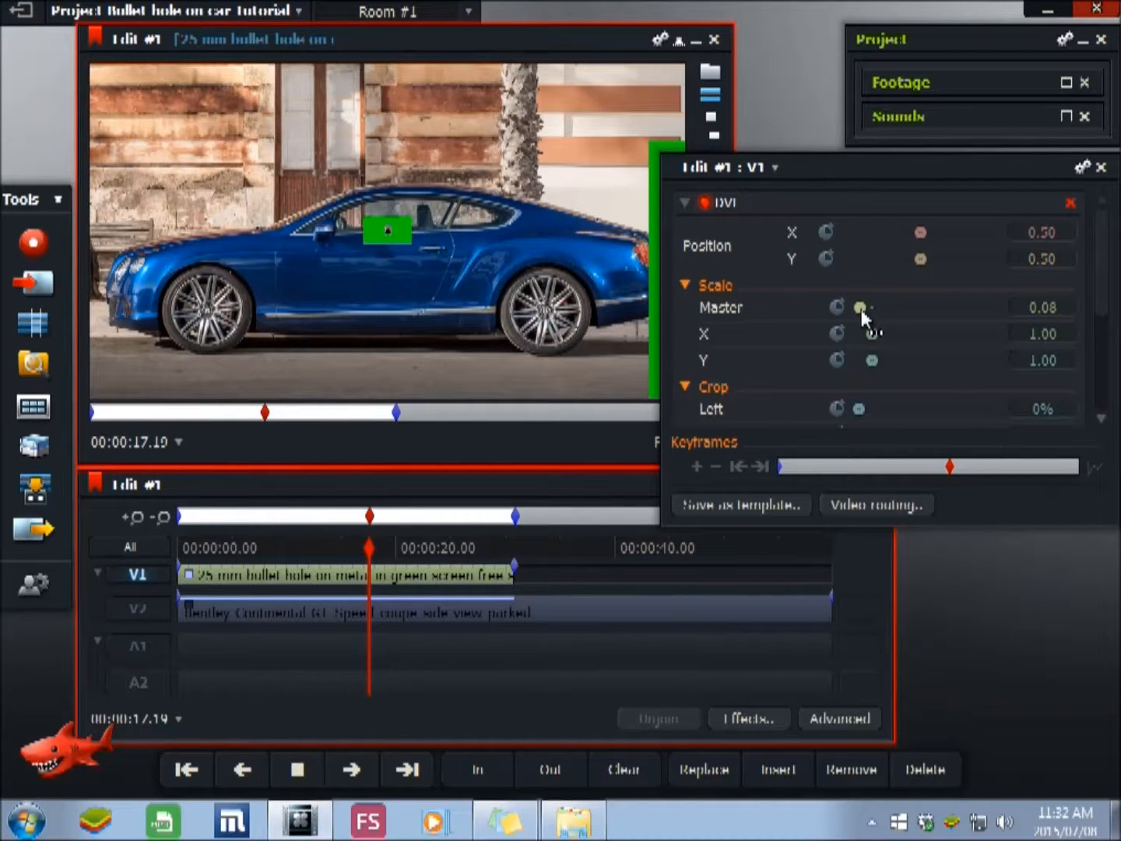
left_click(1069, 307)
type("0.05")
key("Return")
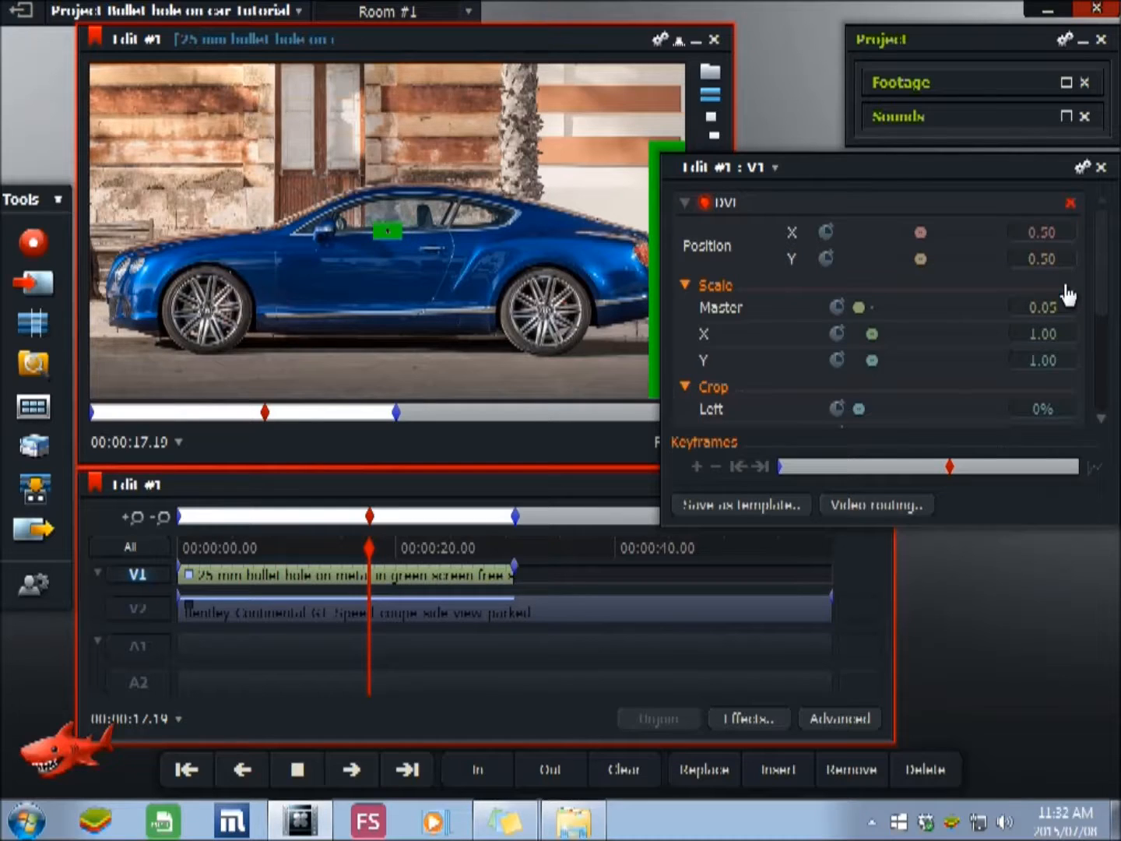
left_click_drag(390, 229, 293, 256)
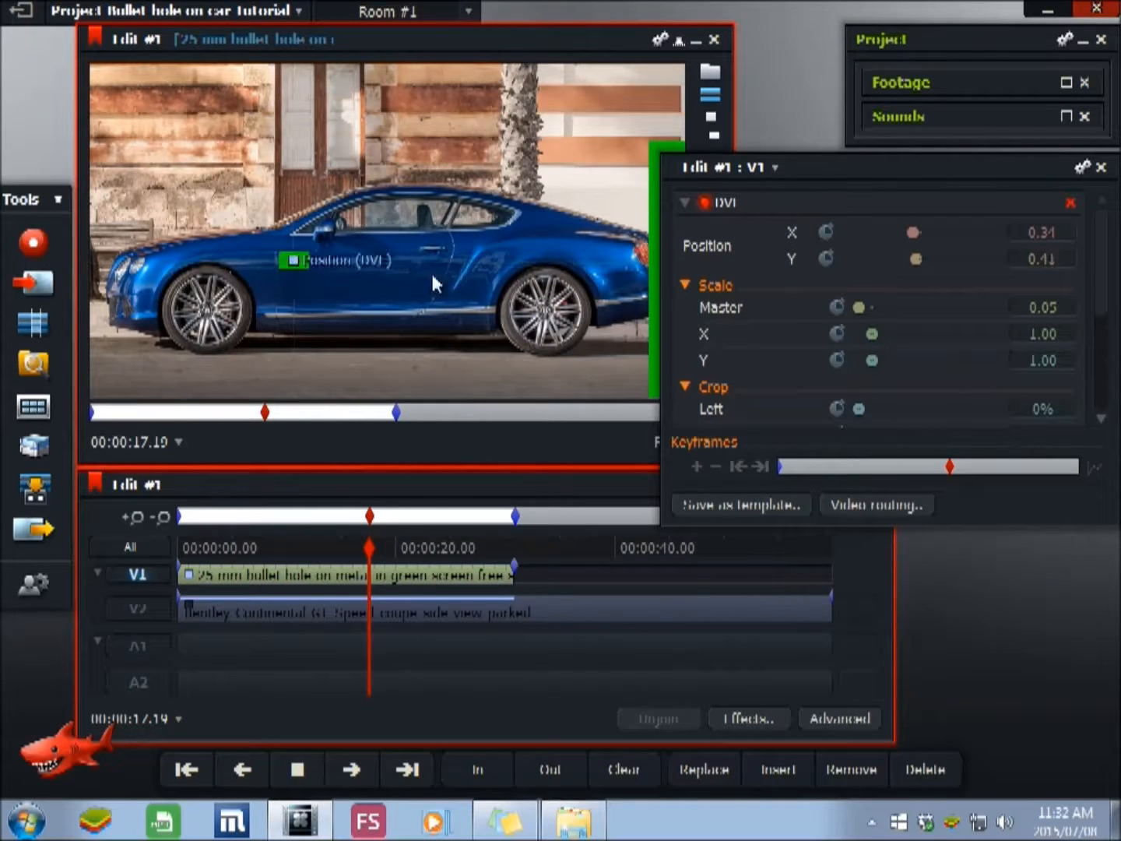
left_click(1100, 167)
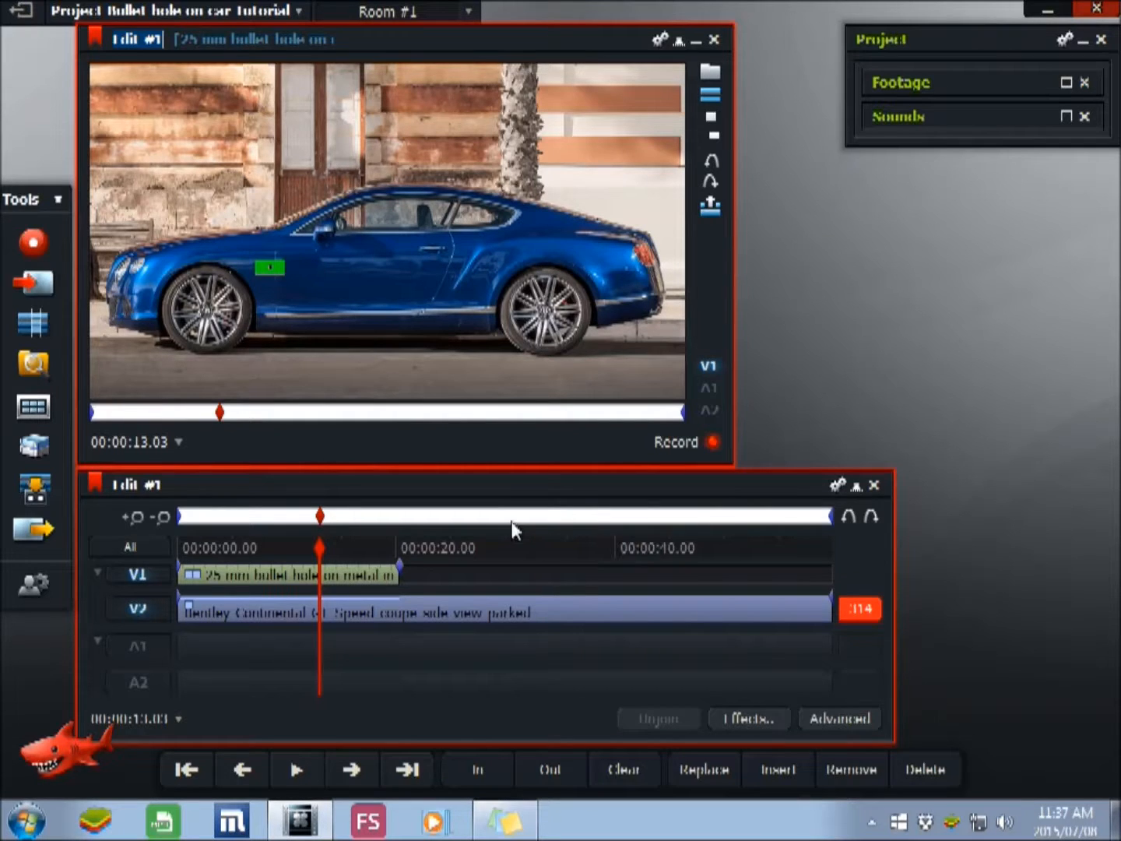
Mark the section covered by the bullet hole clip from start to end, and move the playhead to about 00:00:10.23.
left_click(186, 771)
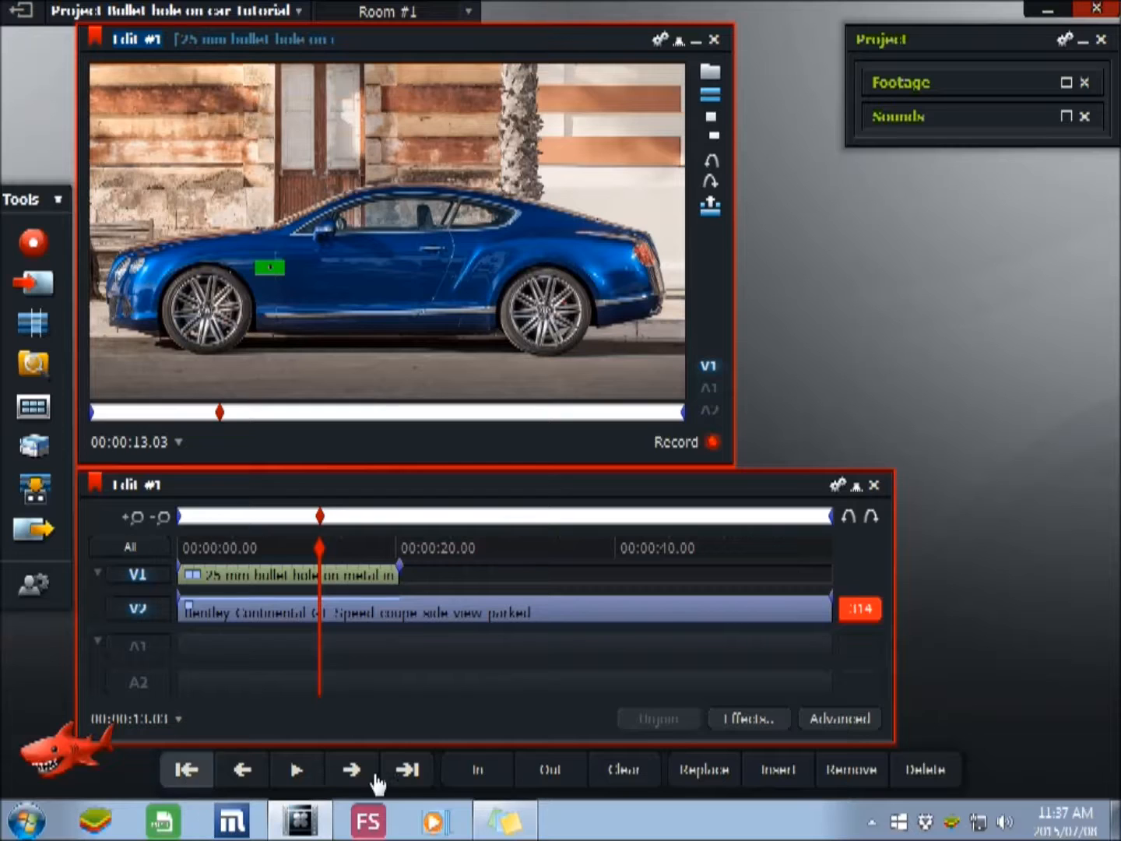
left_click(407, 769)
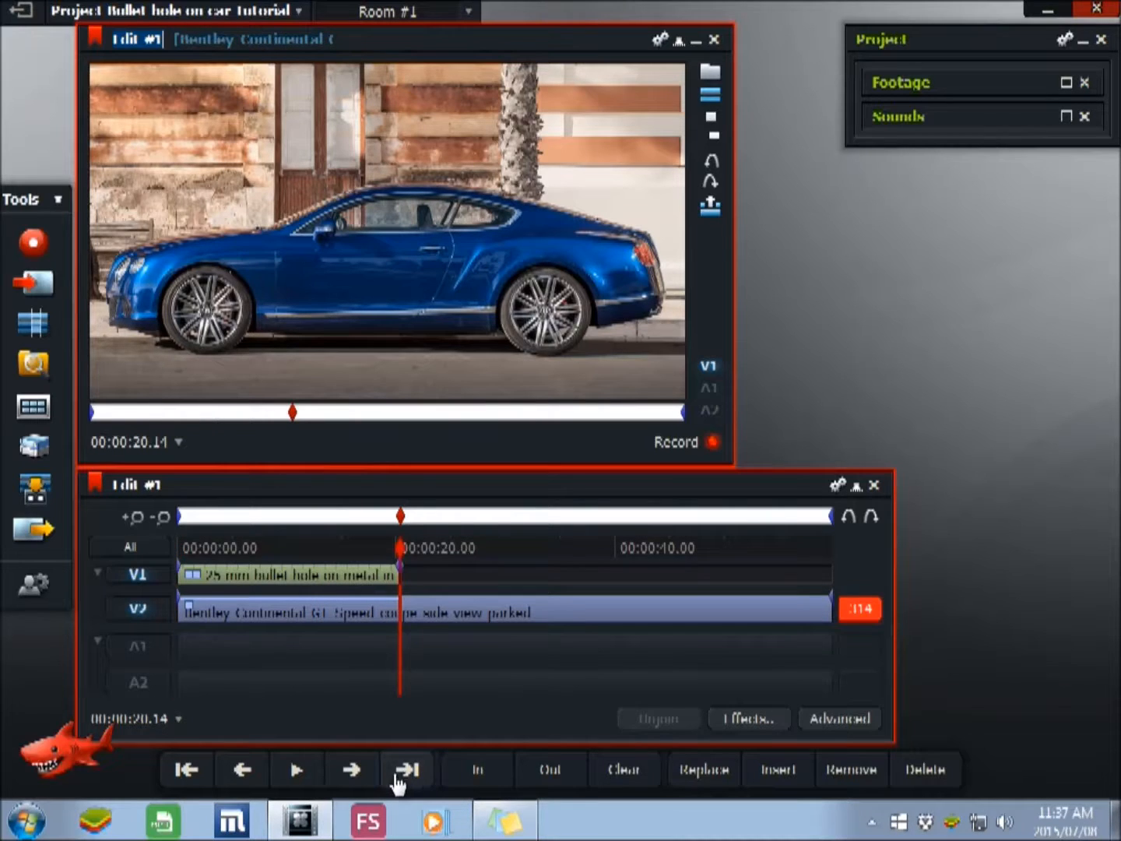
left_click(536, 773)
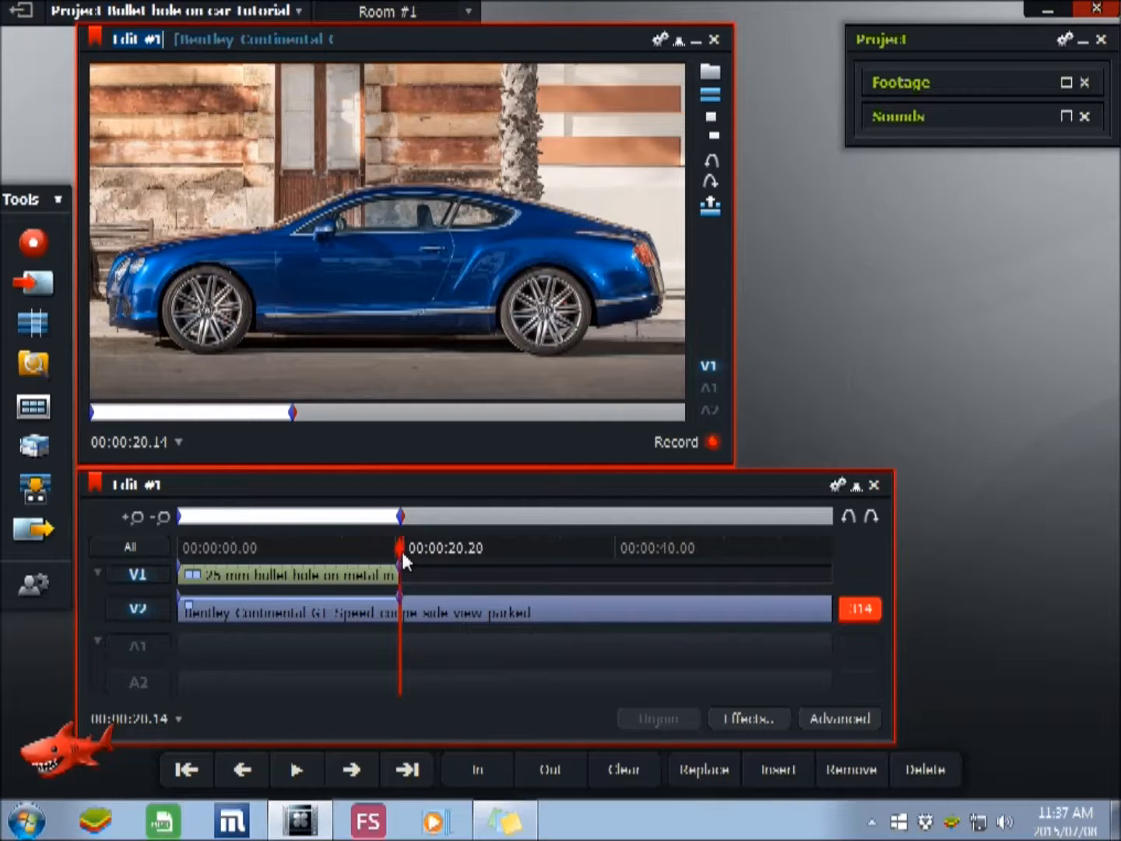
left_click_drag(302, 547, 295, 548)
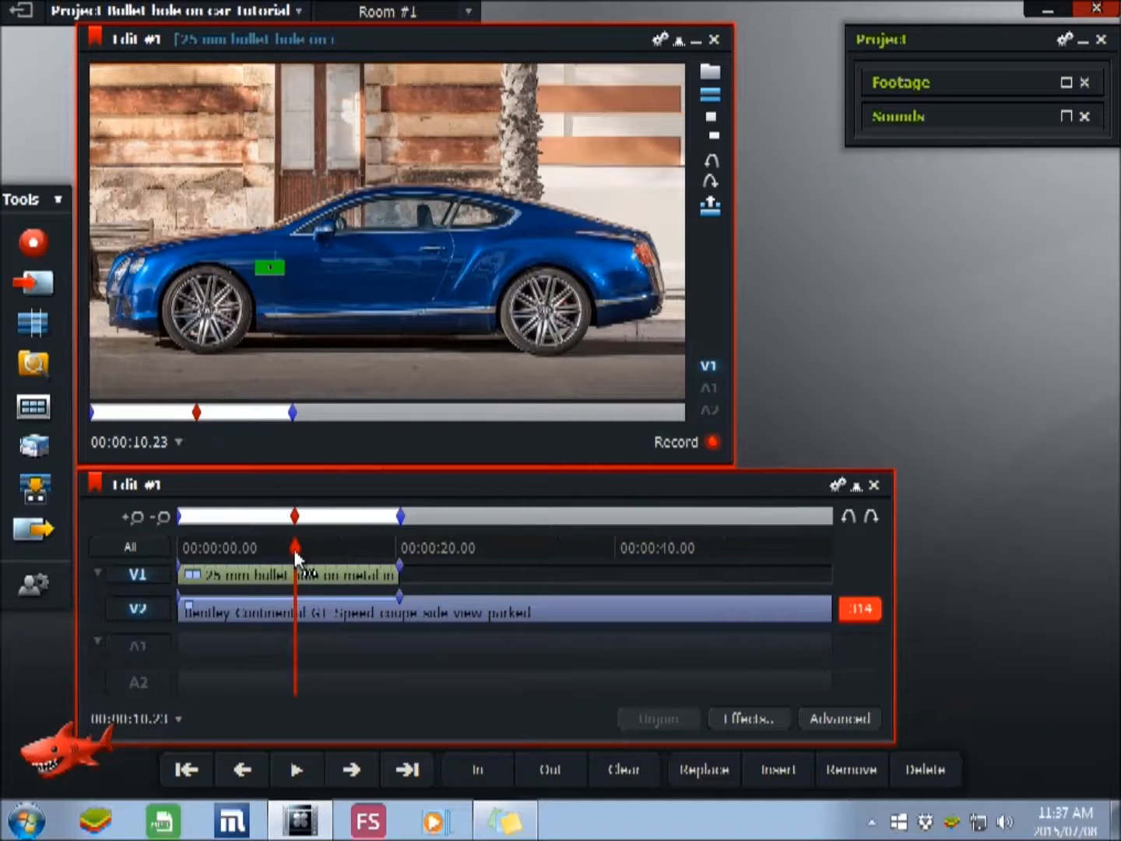
Apply the Greenscreen keying effect to the marked bullet hole clip, preview it by scrubbing back, and close the Chromakey settings.
left_click(771, 725)
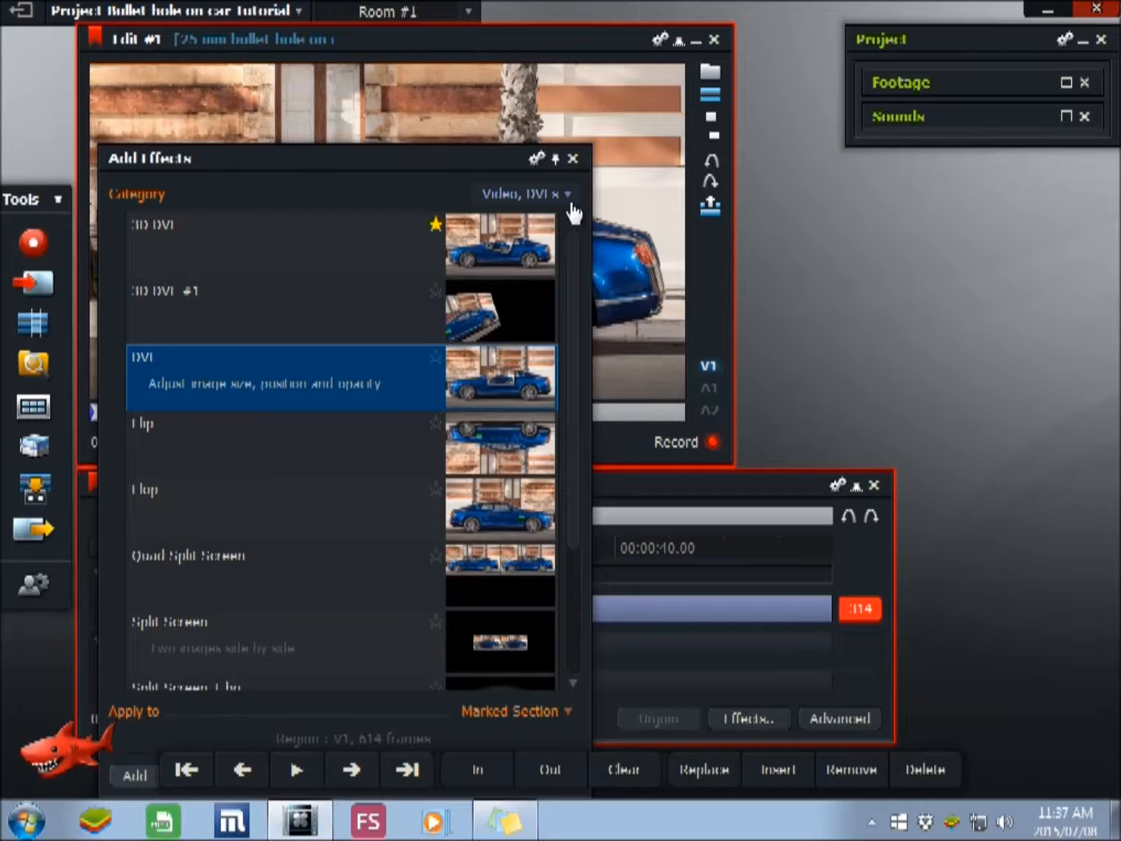
left_click(568, 194)
left_click(506, 353)
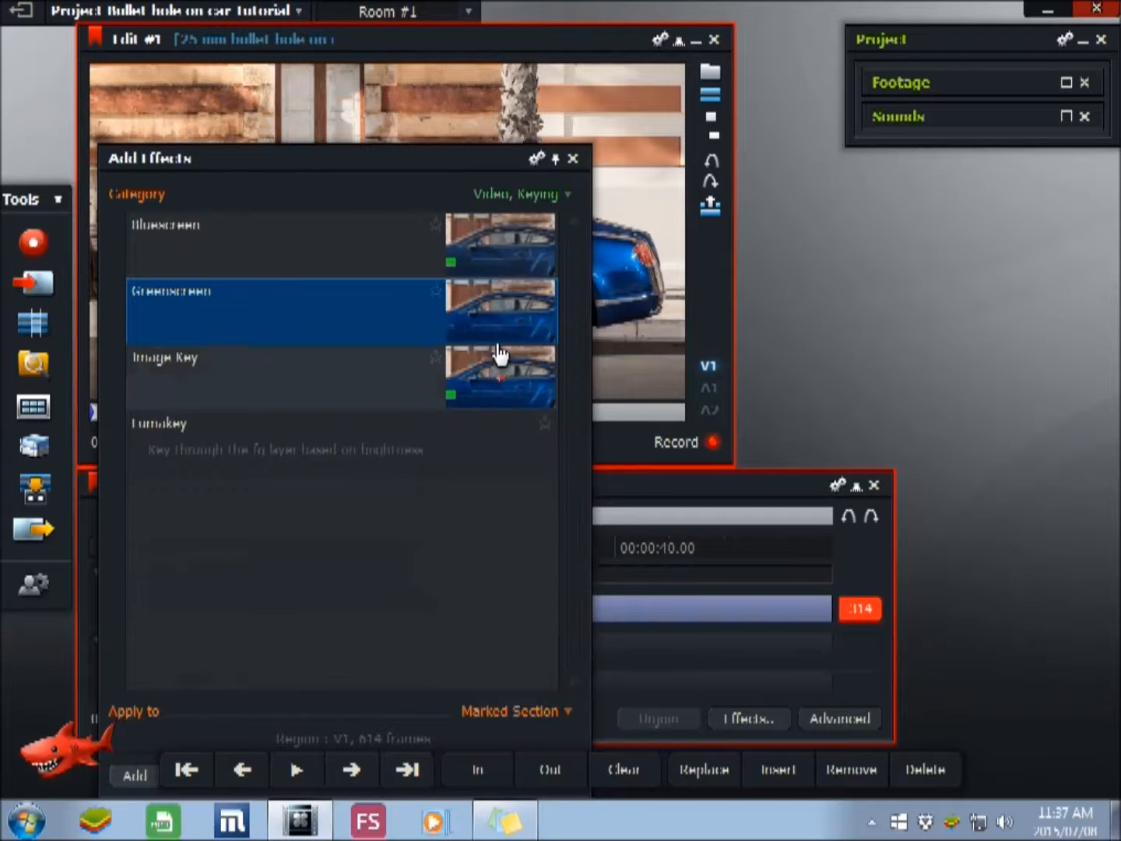
double_click(174, 323)
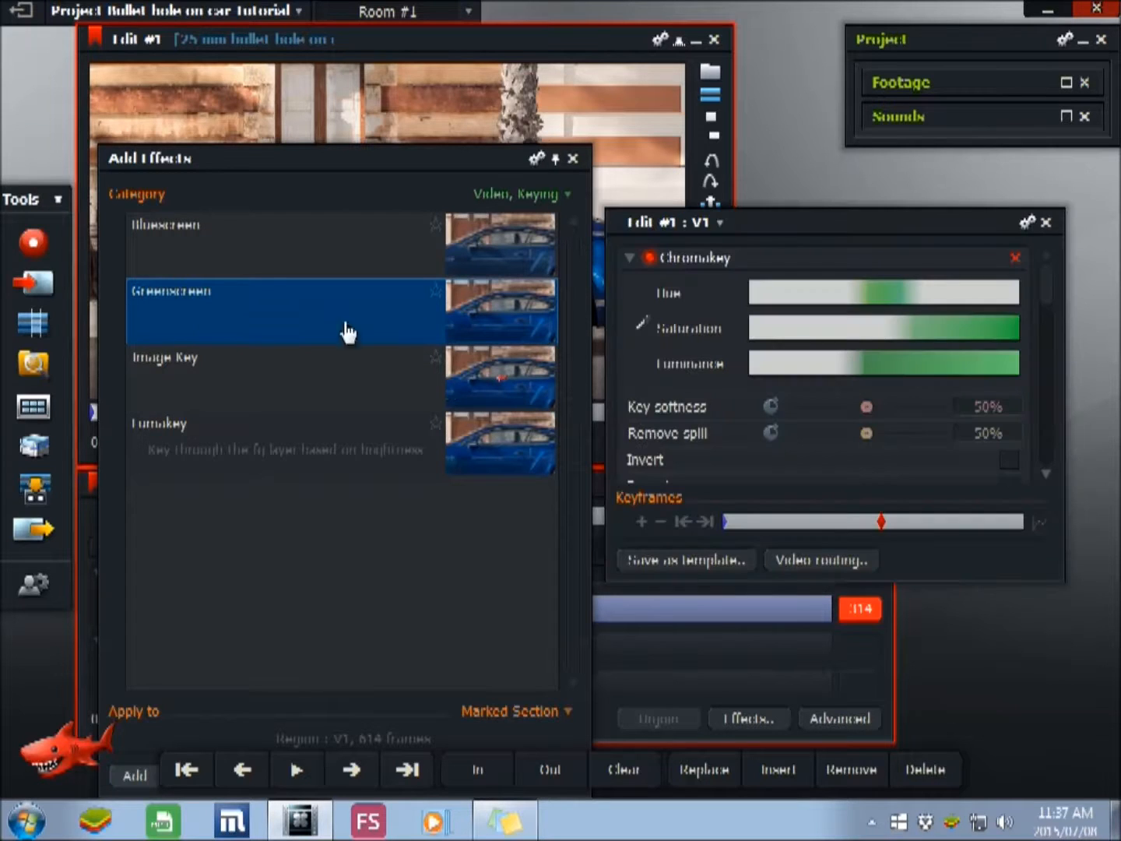
left_click(573, 158)
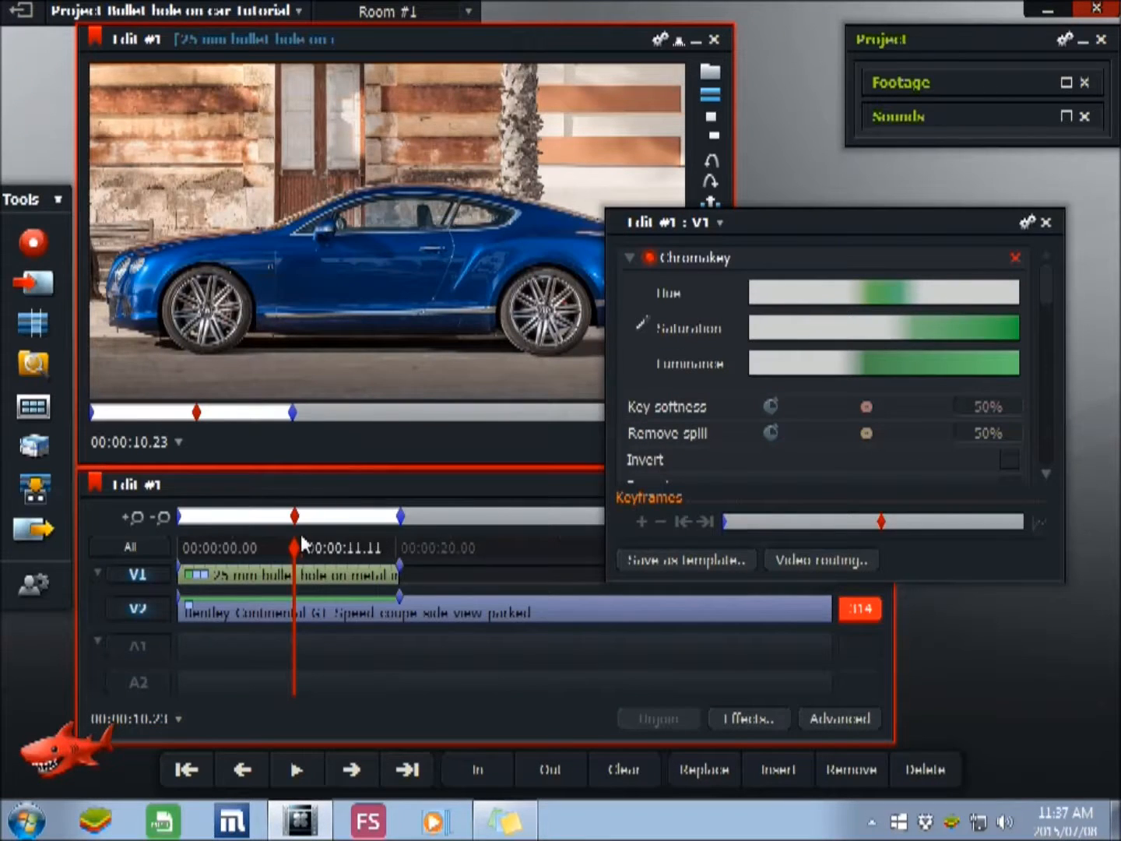
mouse_move(290, 550)
left_mouse_down()
mouse_move(246, 551)
mouse_move(336, 558)
mouse_move(258, 573)
left_mouse_up()
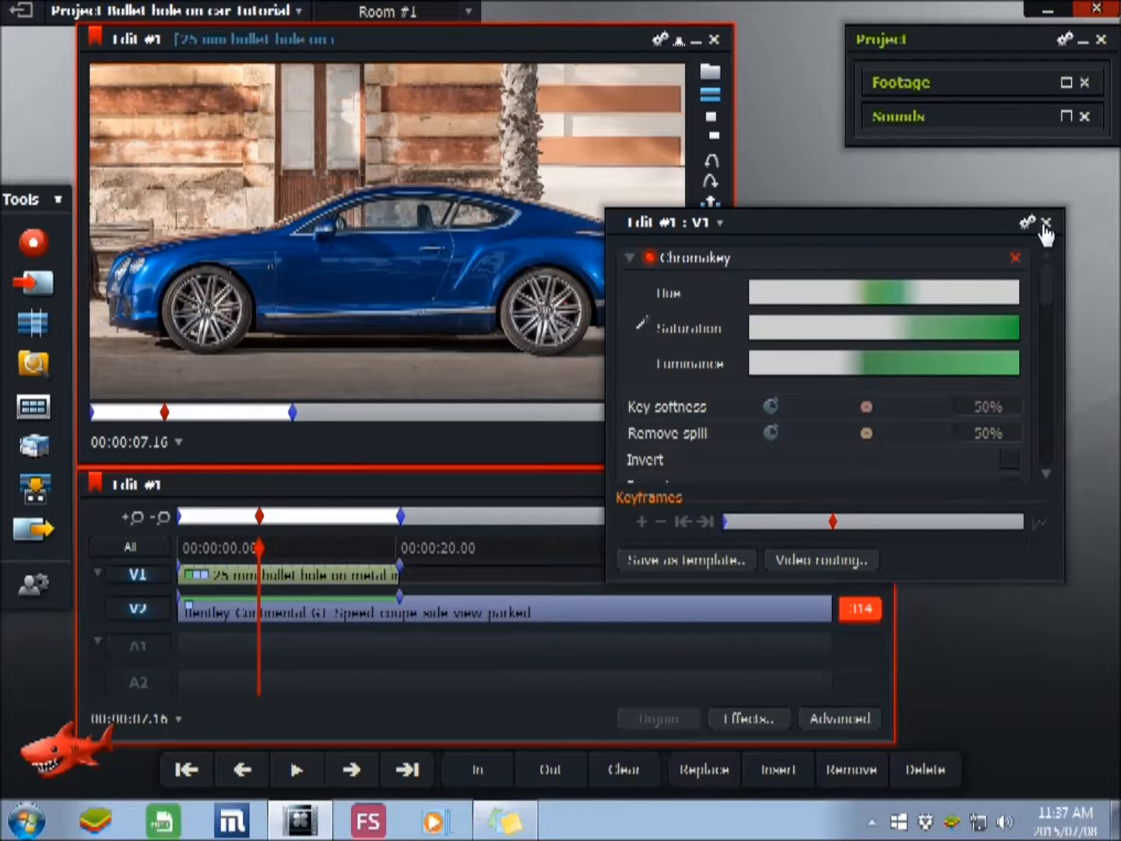
left_click(1046, 224)
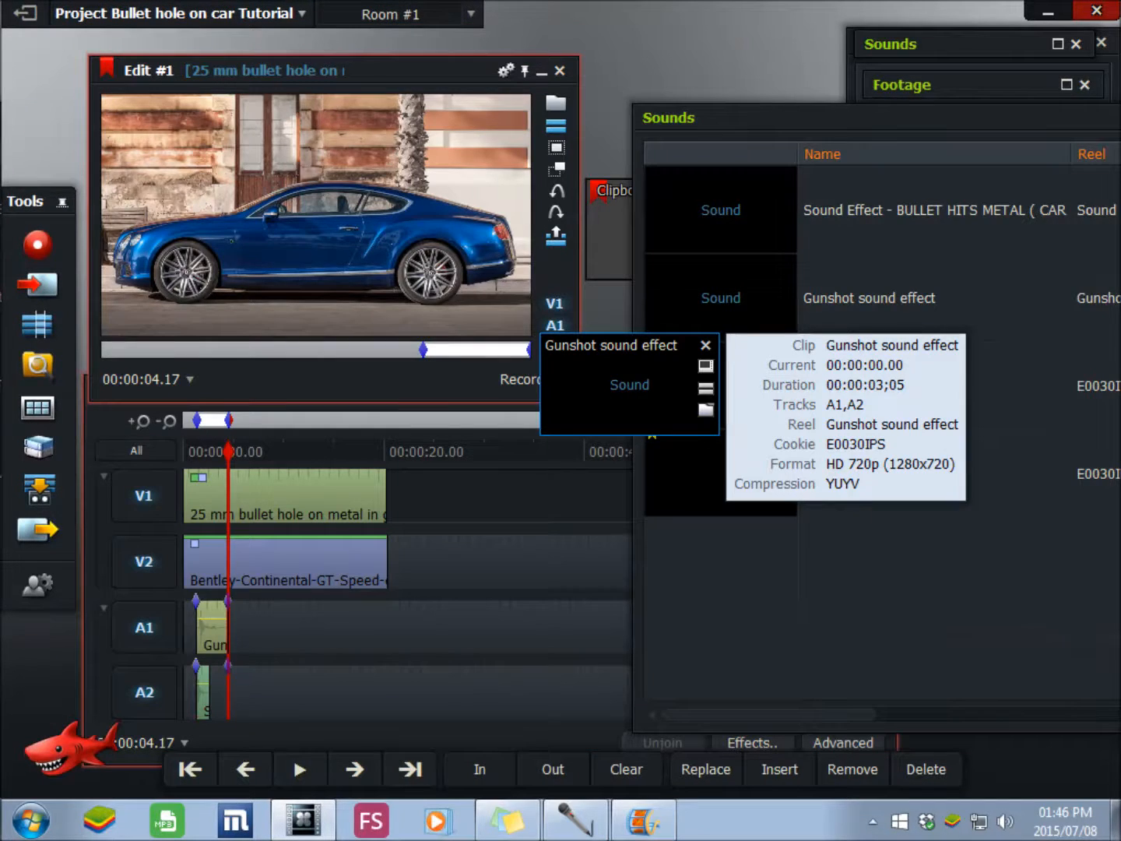